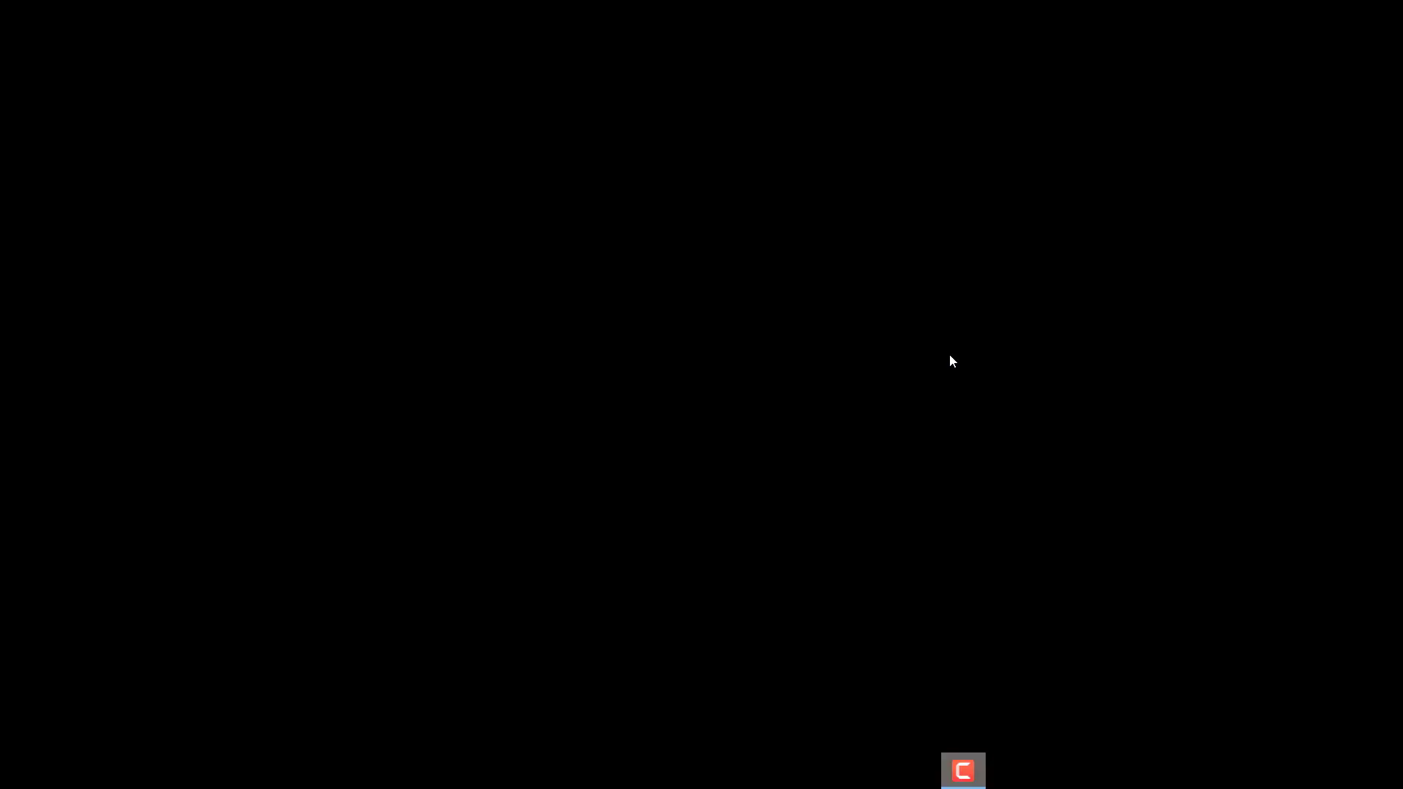
- Fit the photo on screen and convert its locked Background into an editable layer
right_click(730, 248)
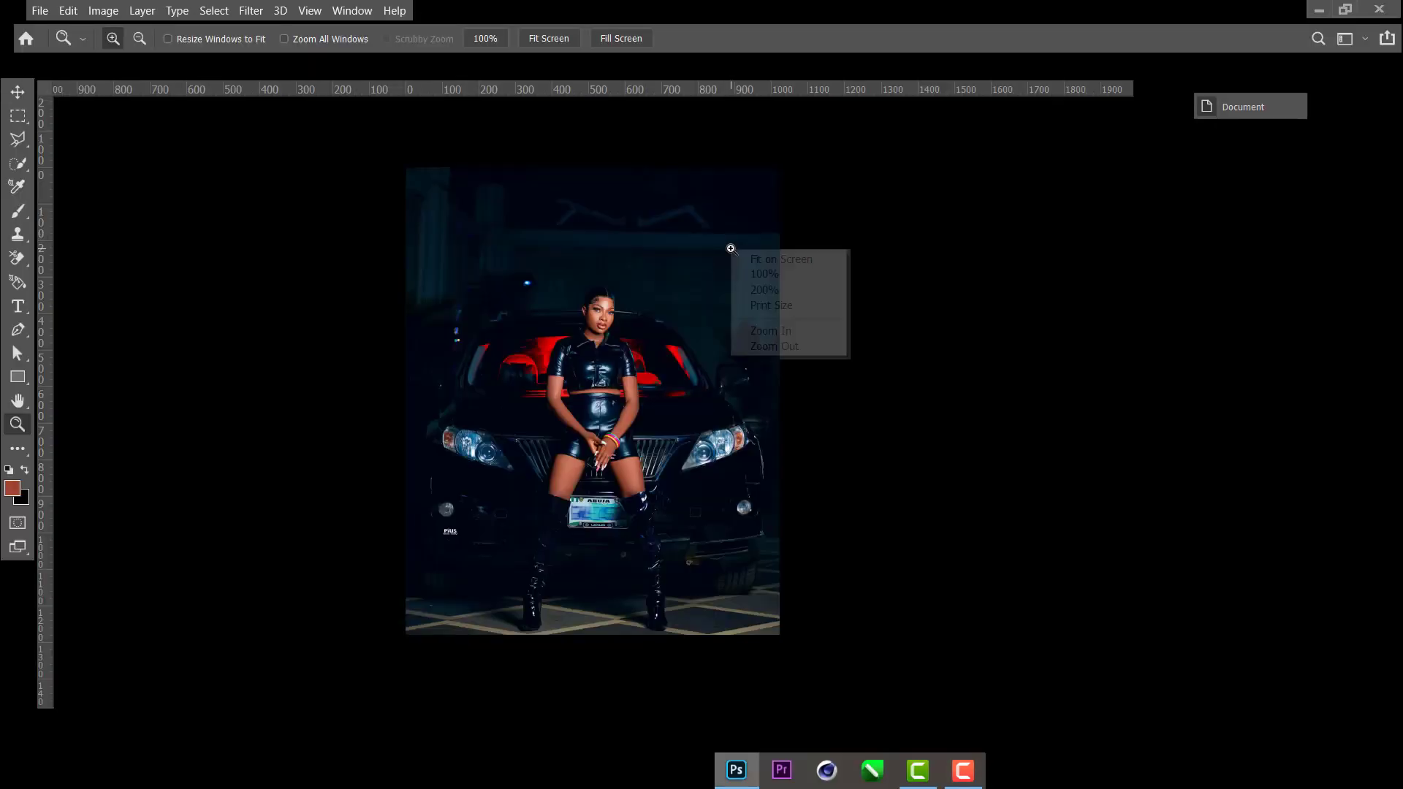
left_click(780, 259)
key("v")
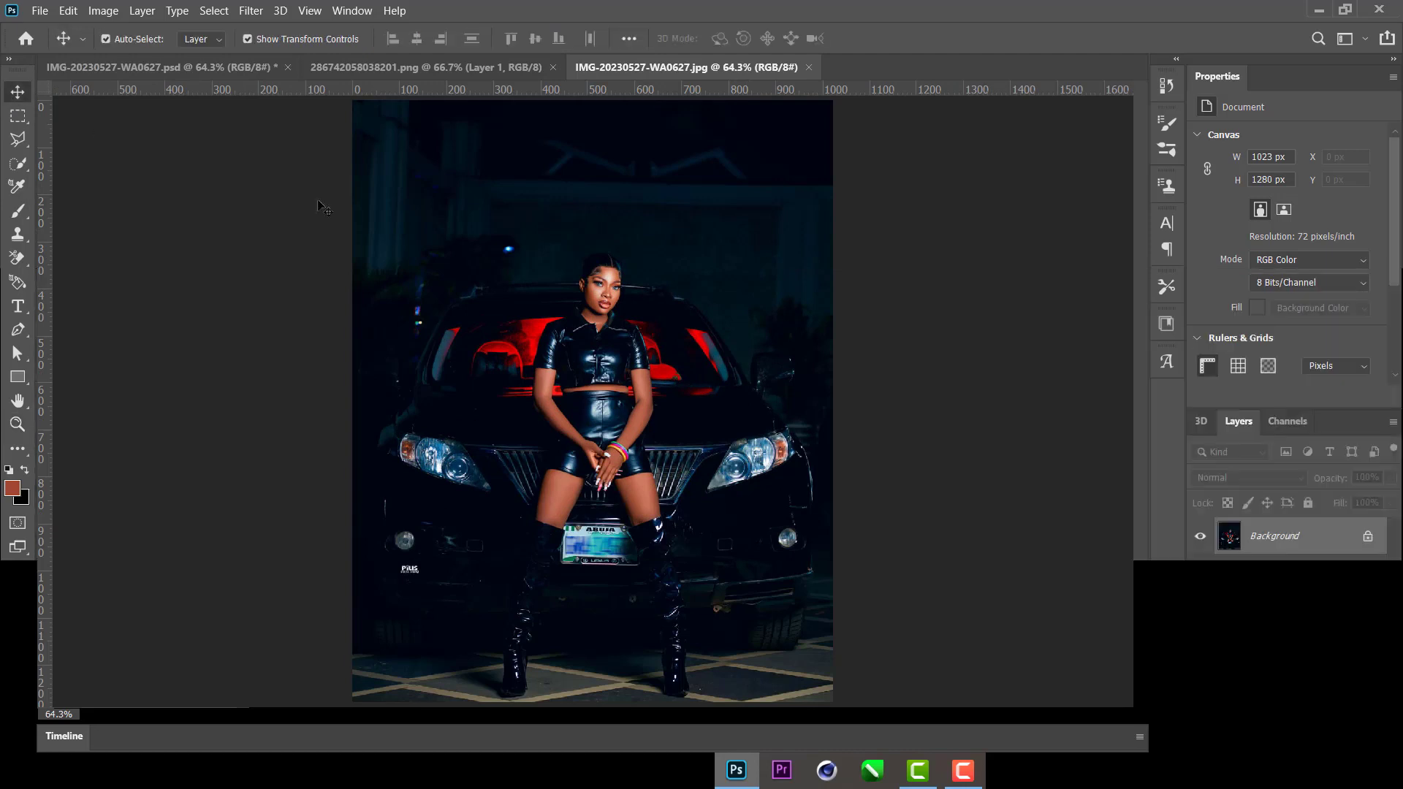
double_click(1291, 537)
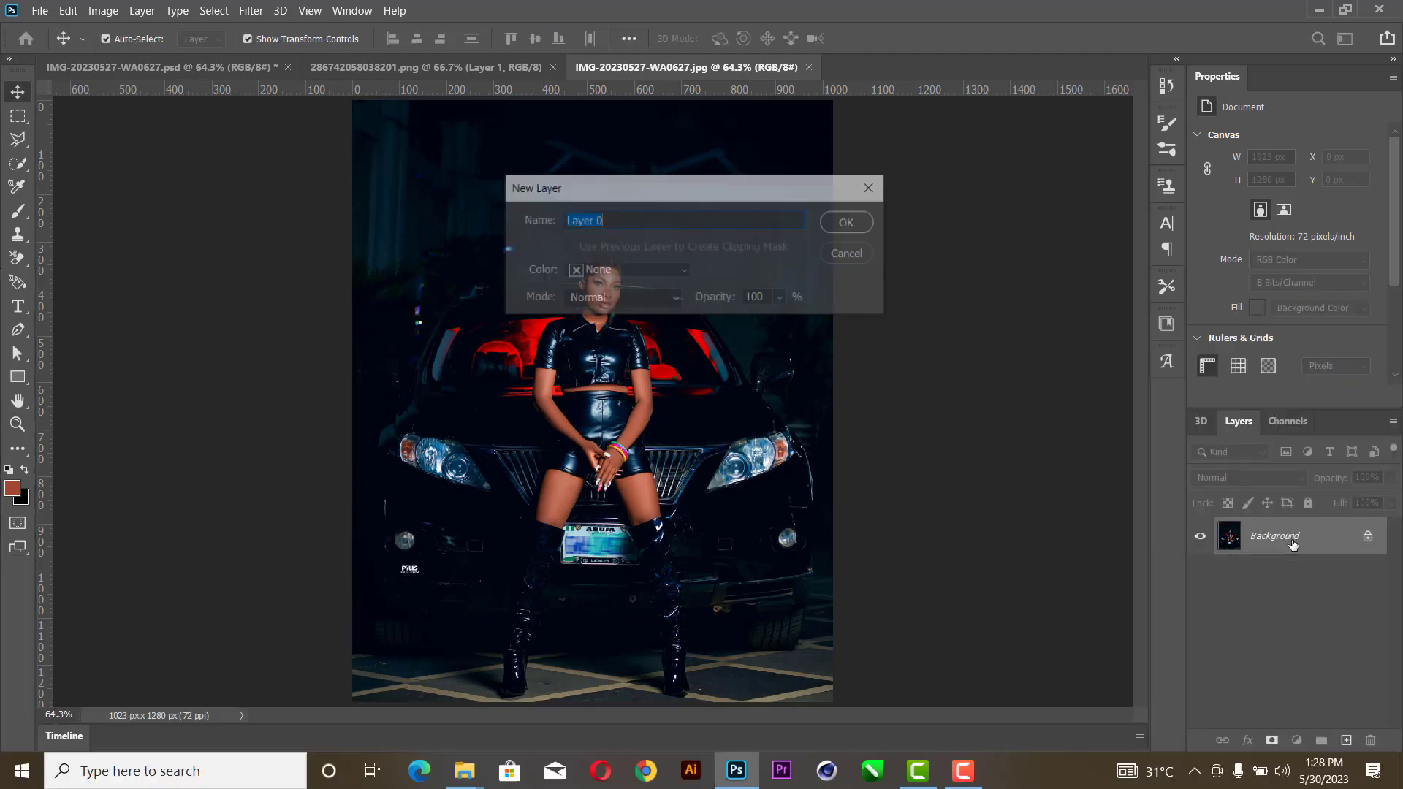
left_click(867, 223)
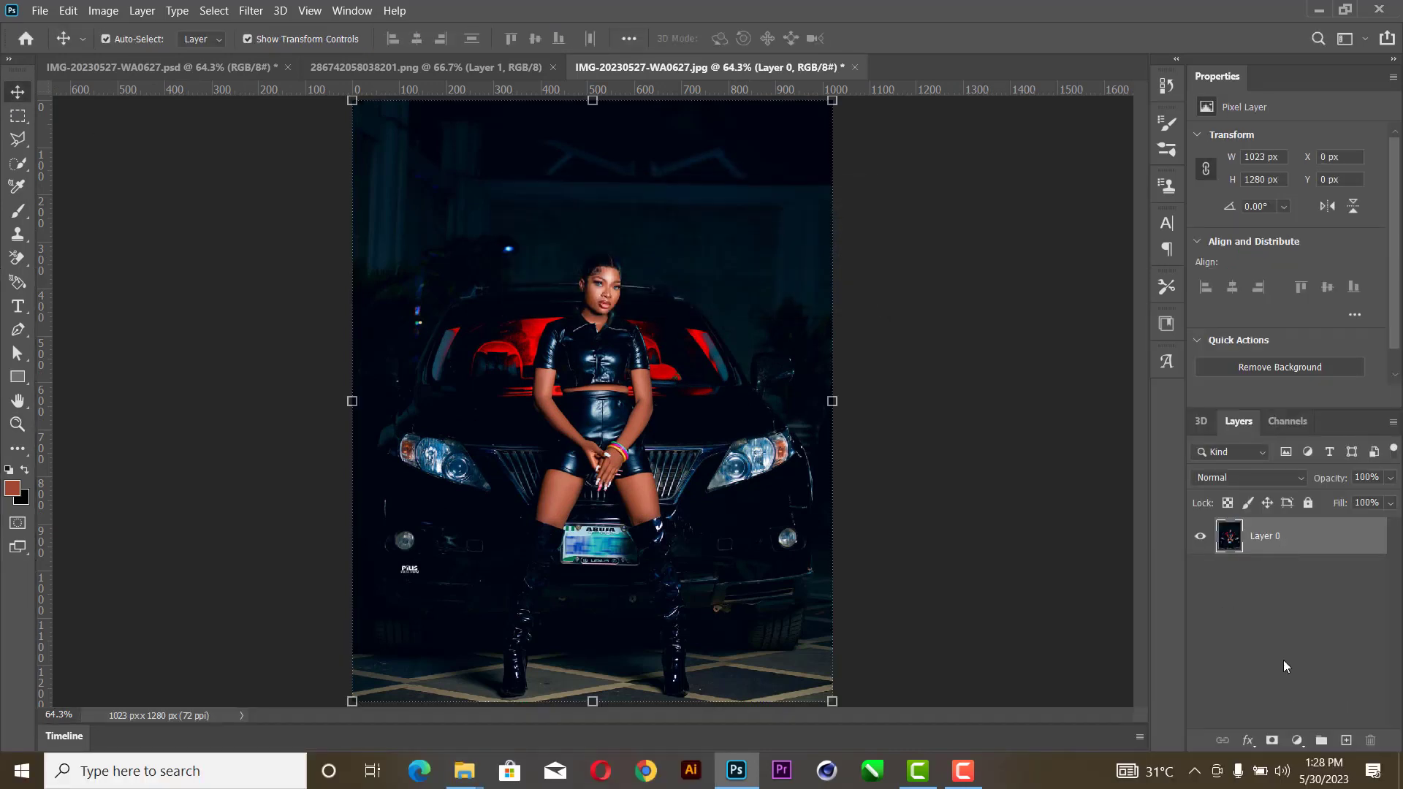
- Add a Solid Color fill layer in ff3700 and place it beneath Layer 0
left_click(1297, 741)
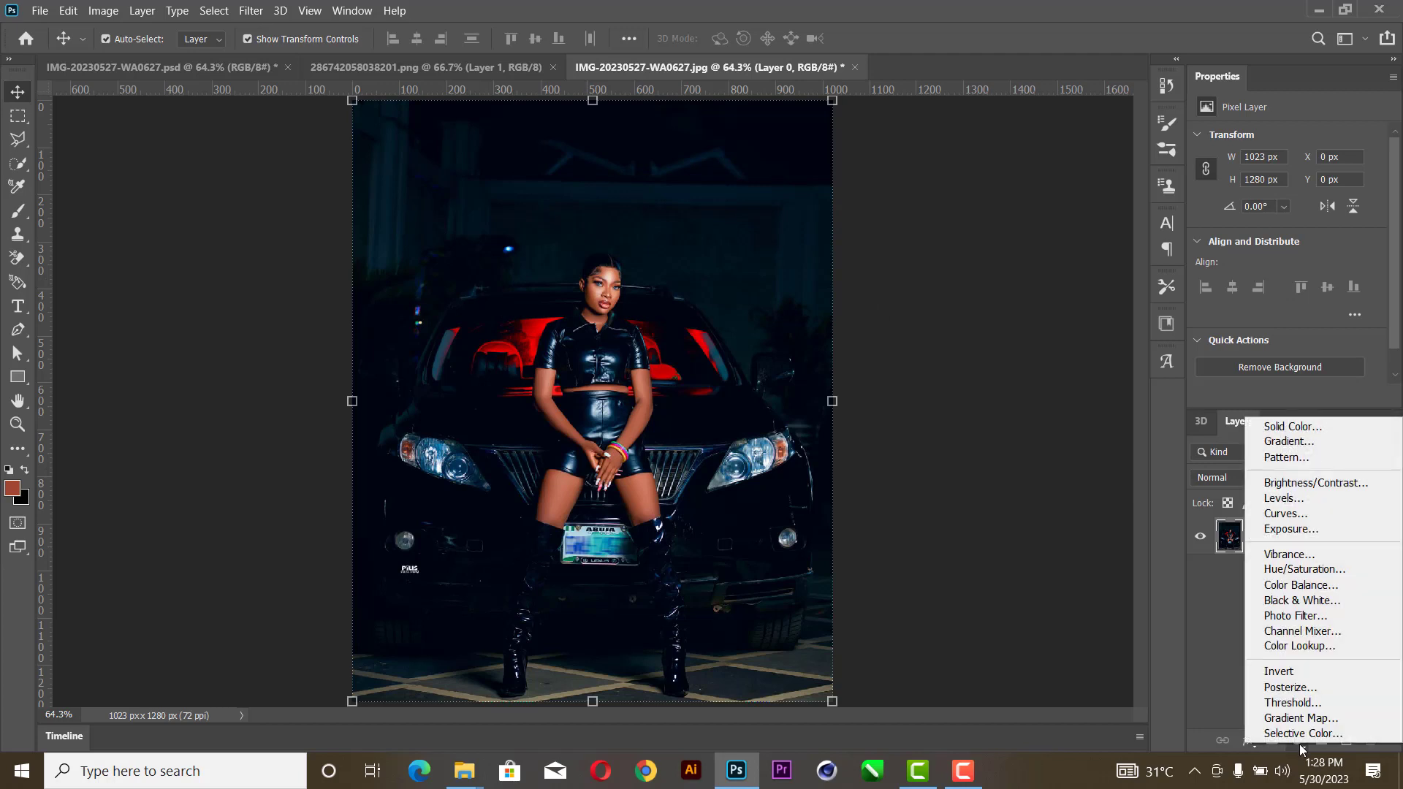
left_click(1299, 427)
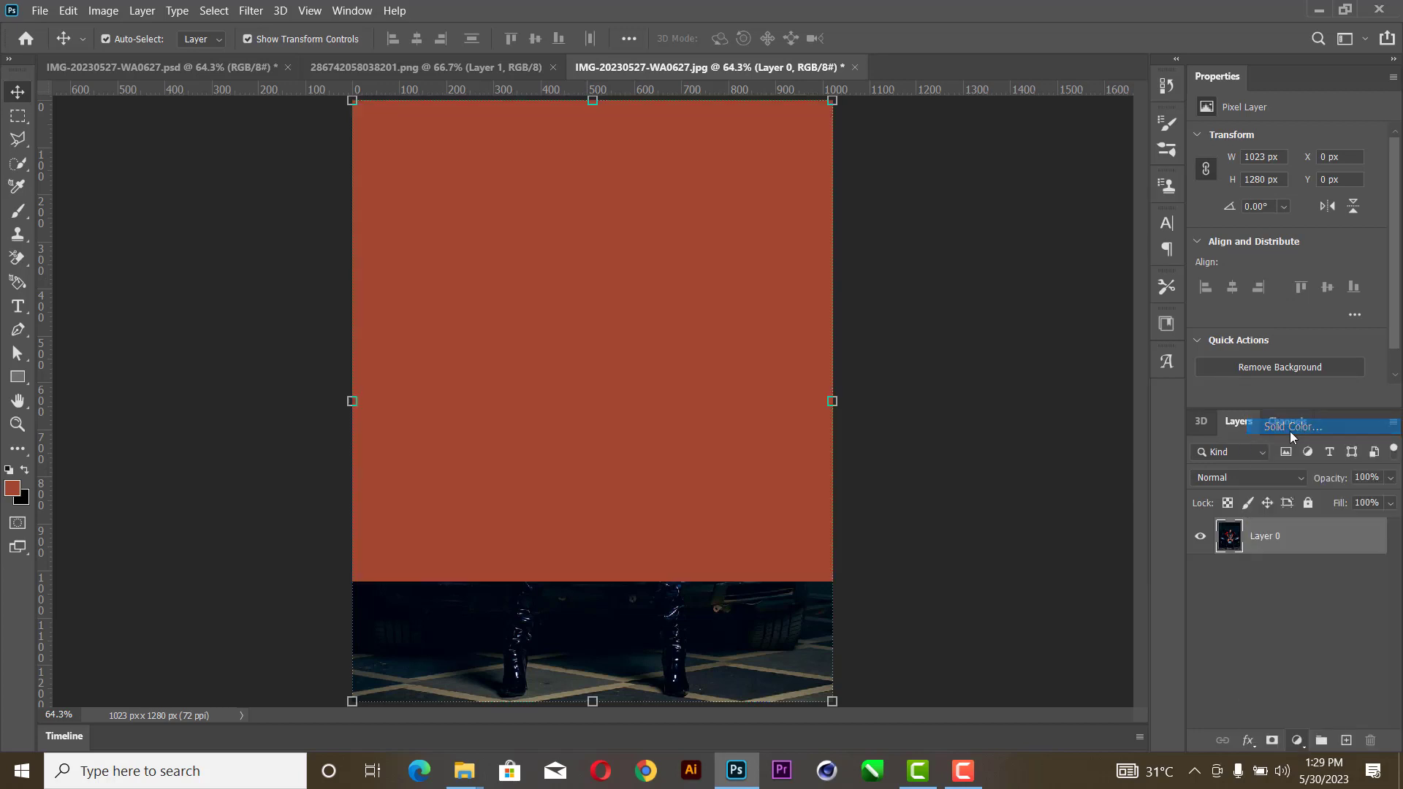
type("ff3700")
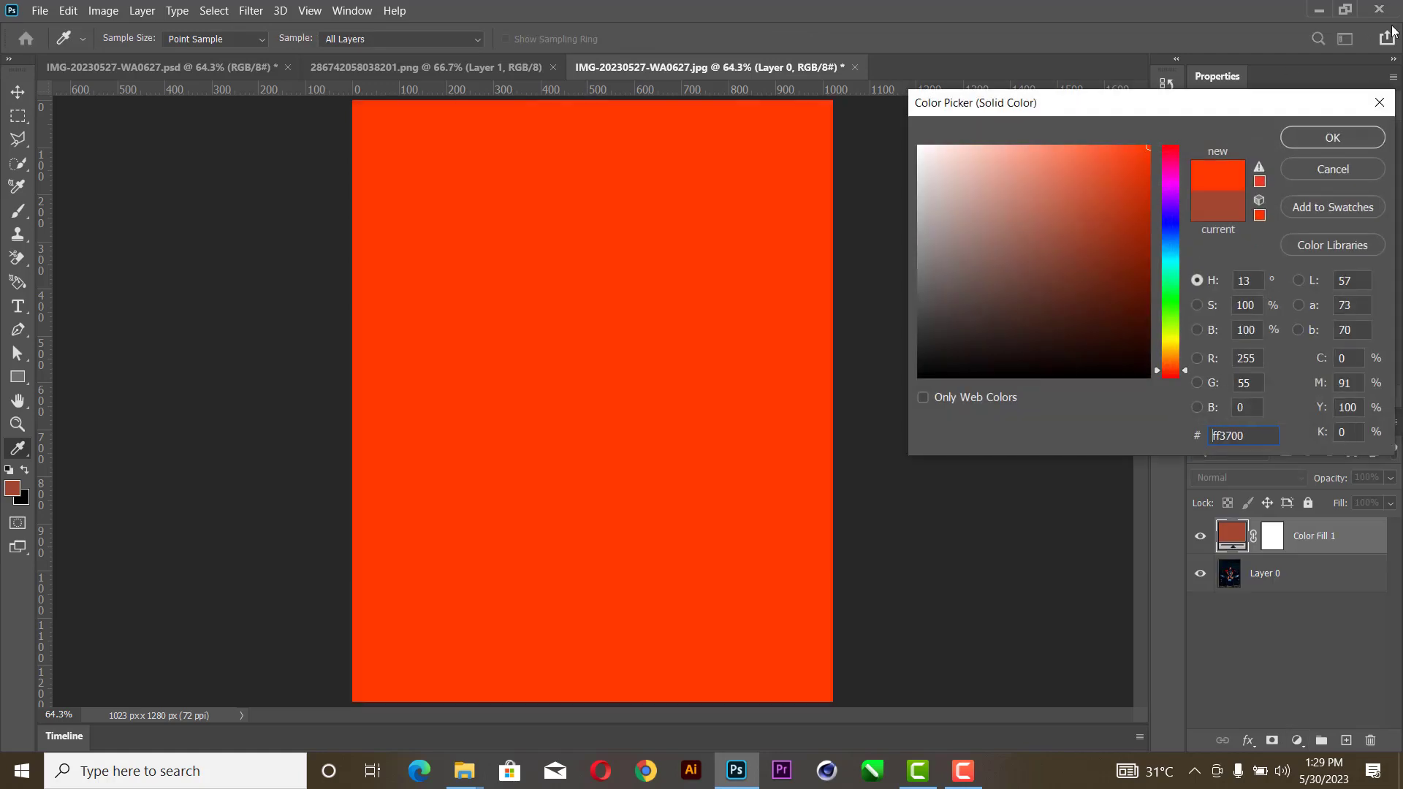
left_click(1330, 143)
left_click_drag(1228, 543, 1270, 583)
left_click(1293, 589)
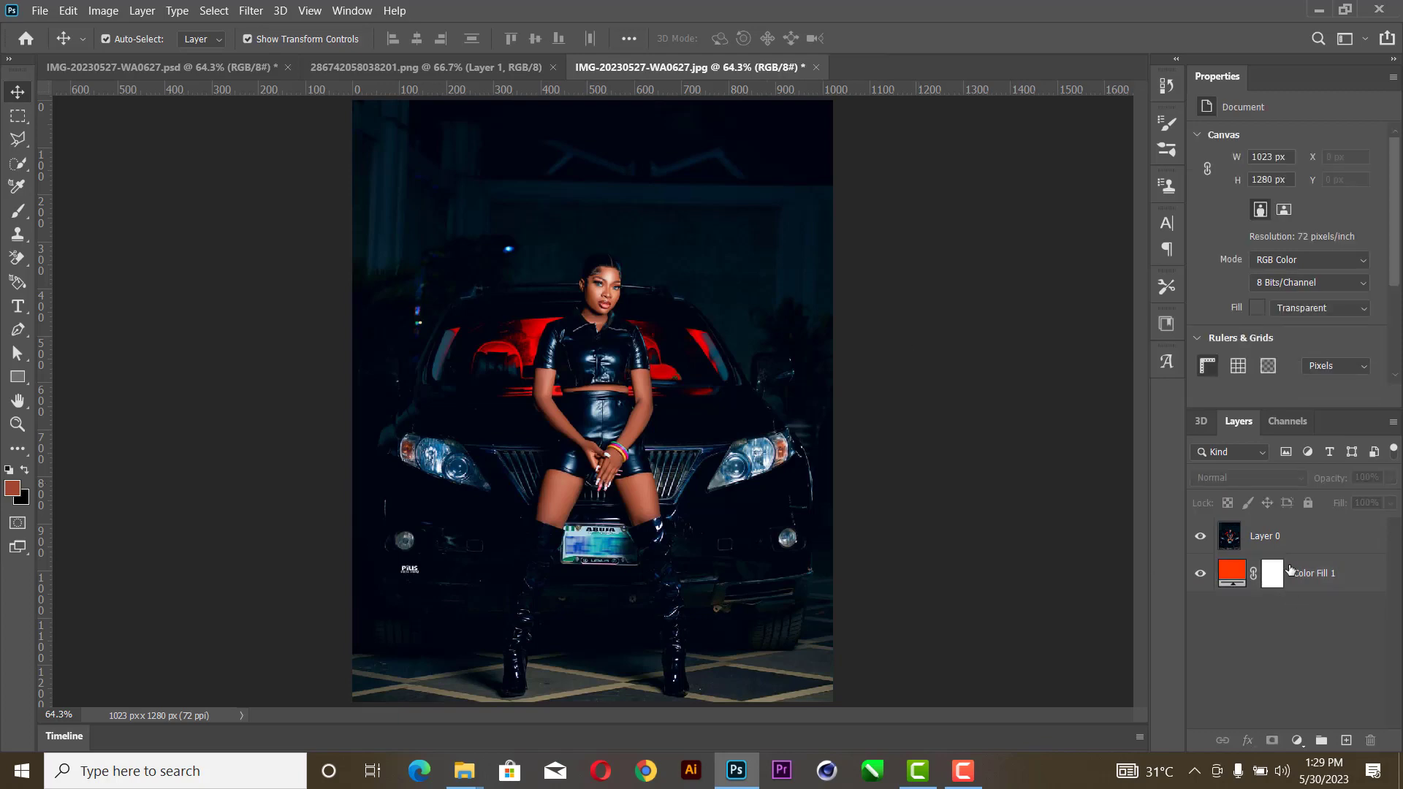
- Set the blend mode of the photo layer, Layer 0, to Linear Burn
left_click(1296, 549)
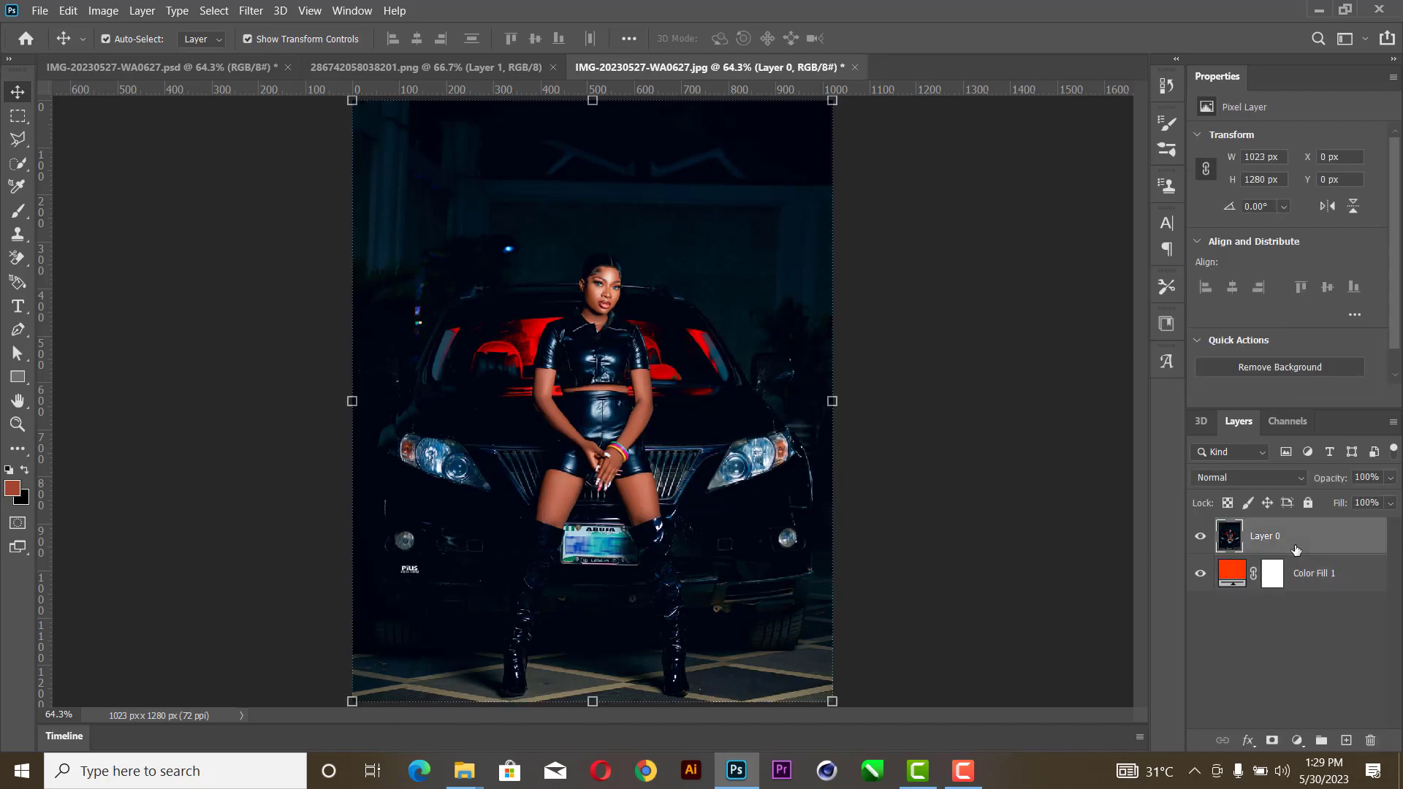
left_click(1258, 477)
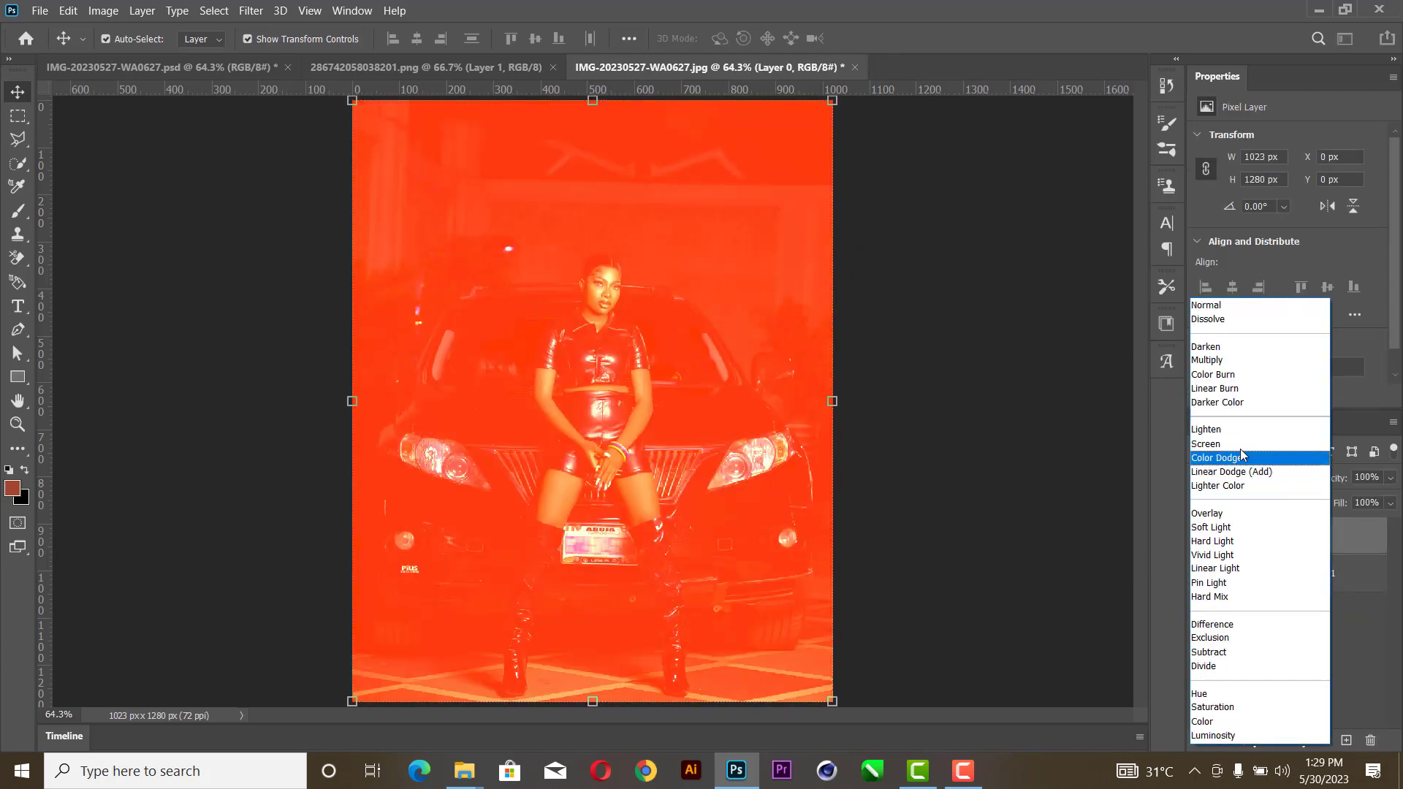
left_click(1246, 394)
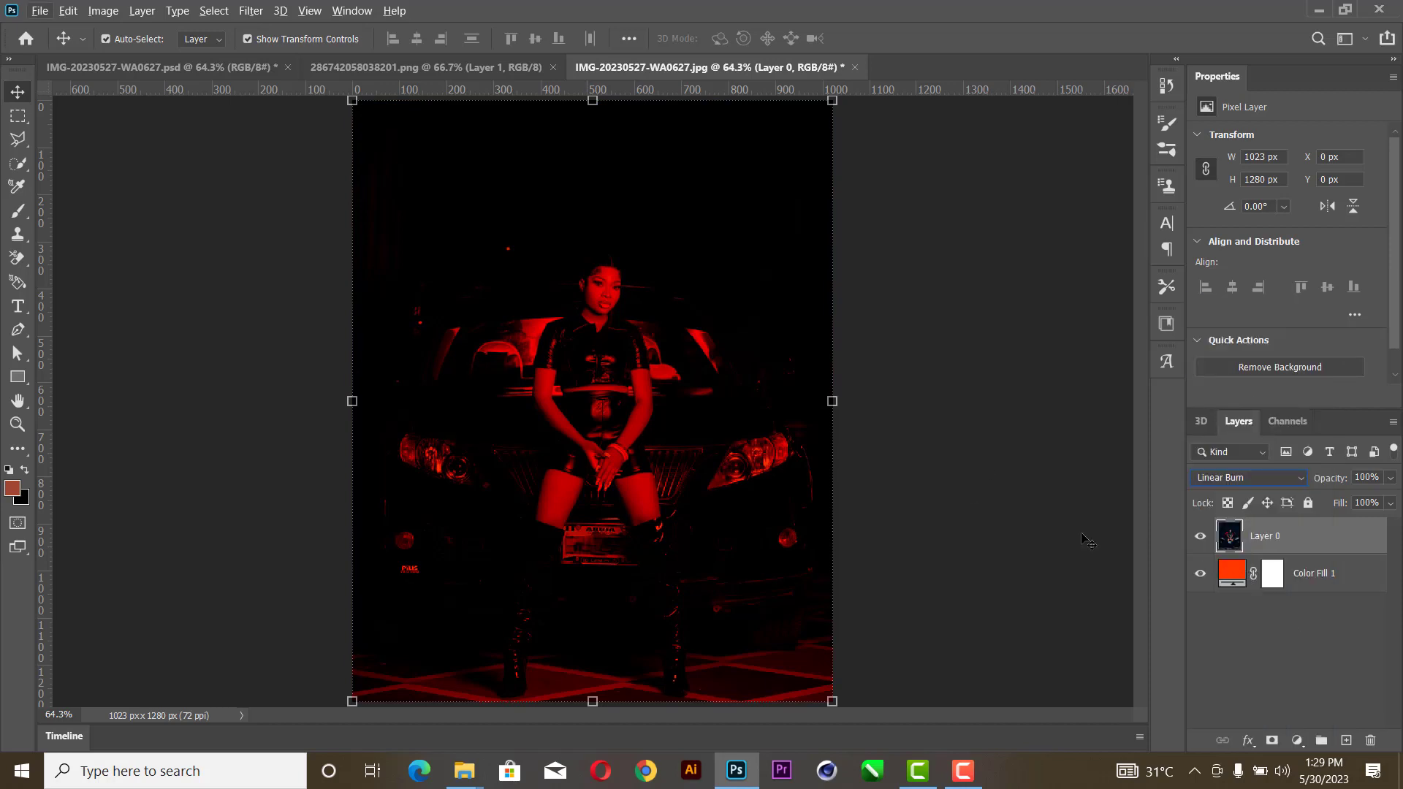
left_click(847, 445)
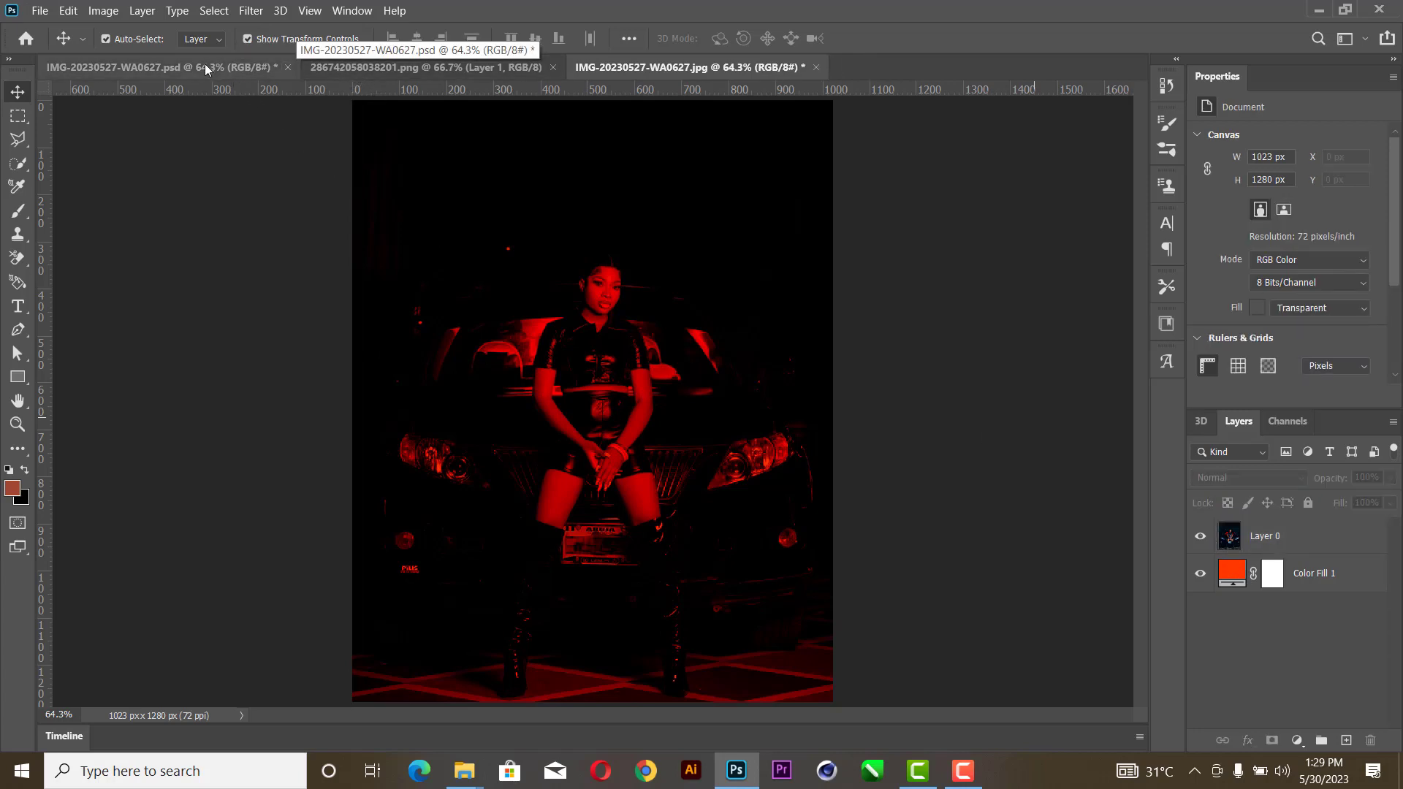
- Bring the scratched texture from 286742058038201.png into the photo document and scale it to about 131% so it covers the canvas
left_click(418, 76)
left_click_drag(647, 386, 727, 464)
key("ctrl+t")
left_click_drag(464, 409, 398, 409)
left_click_drag(767, 409, 793, 409)
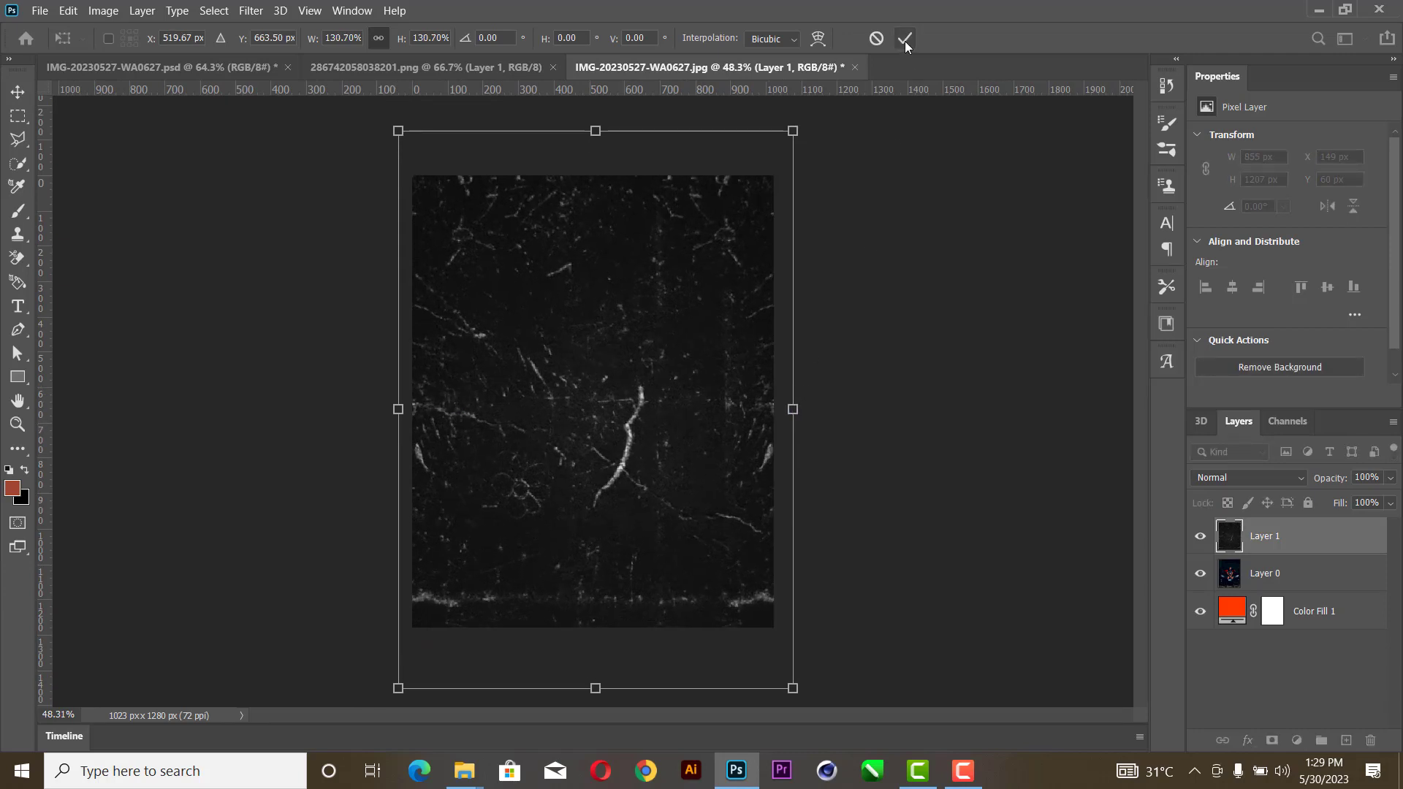
left_click(904, 40)
- Apply the Camera Raw Filter to the texture layer with Contrast +57, Blacks -37 and Texture about +20
left_click(250, 10)
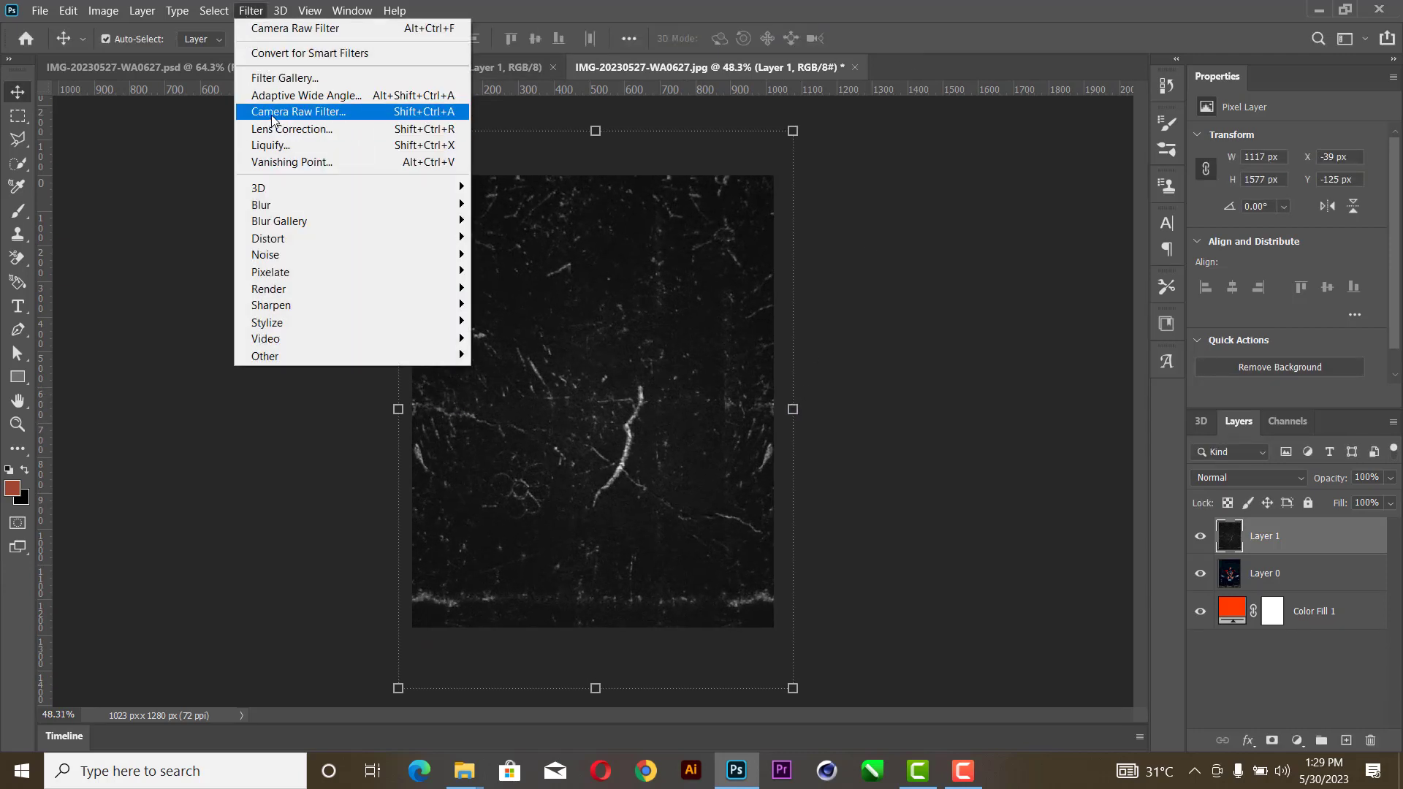
left_click(271, 117)
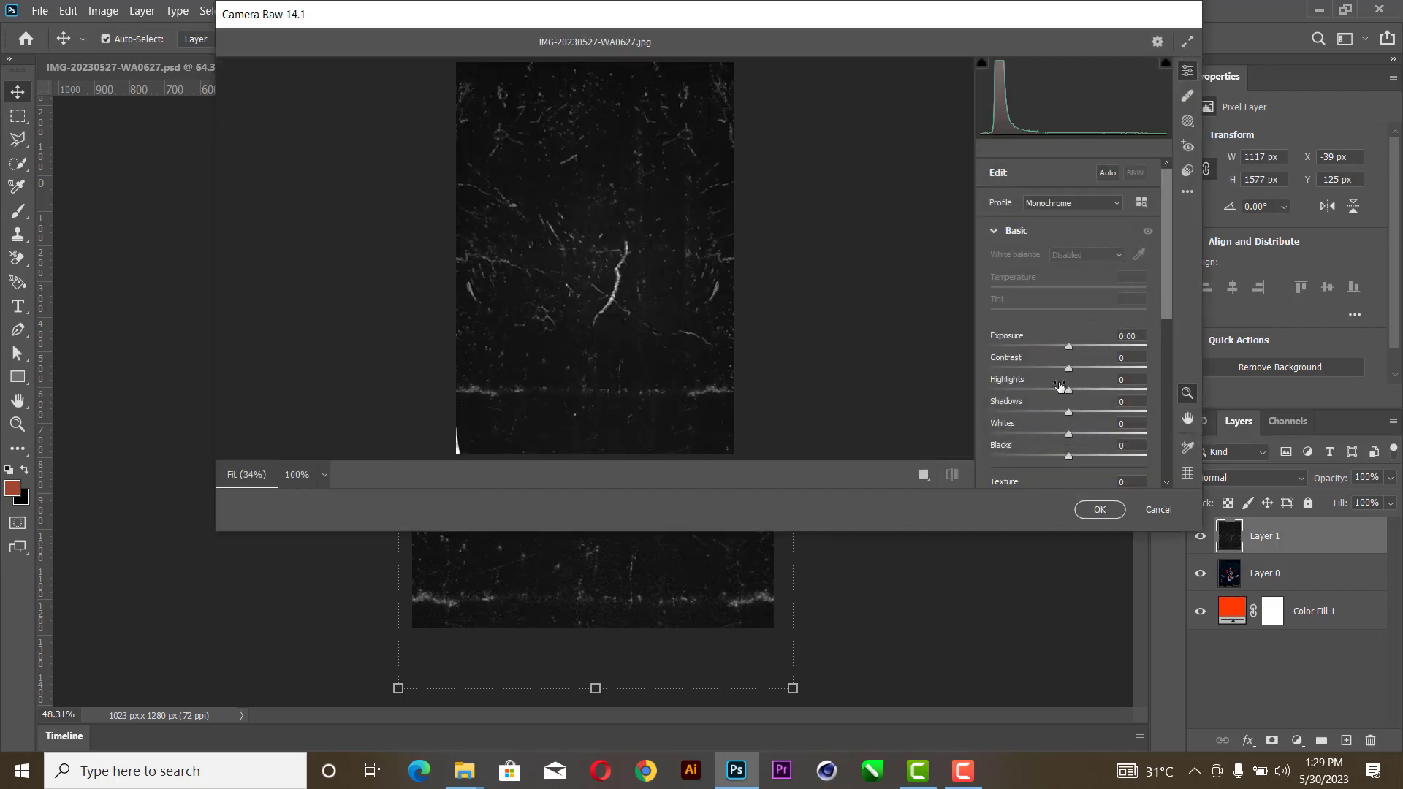
left_click_drag(1067, 369, 1111, 369)
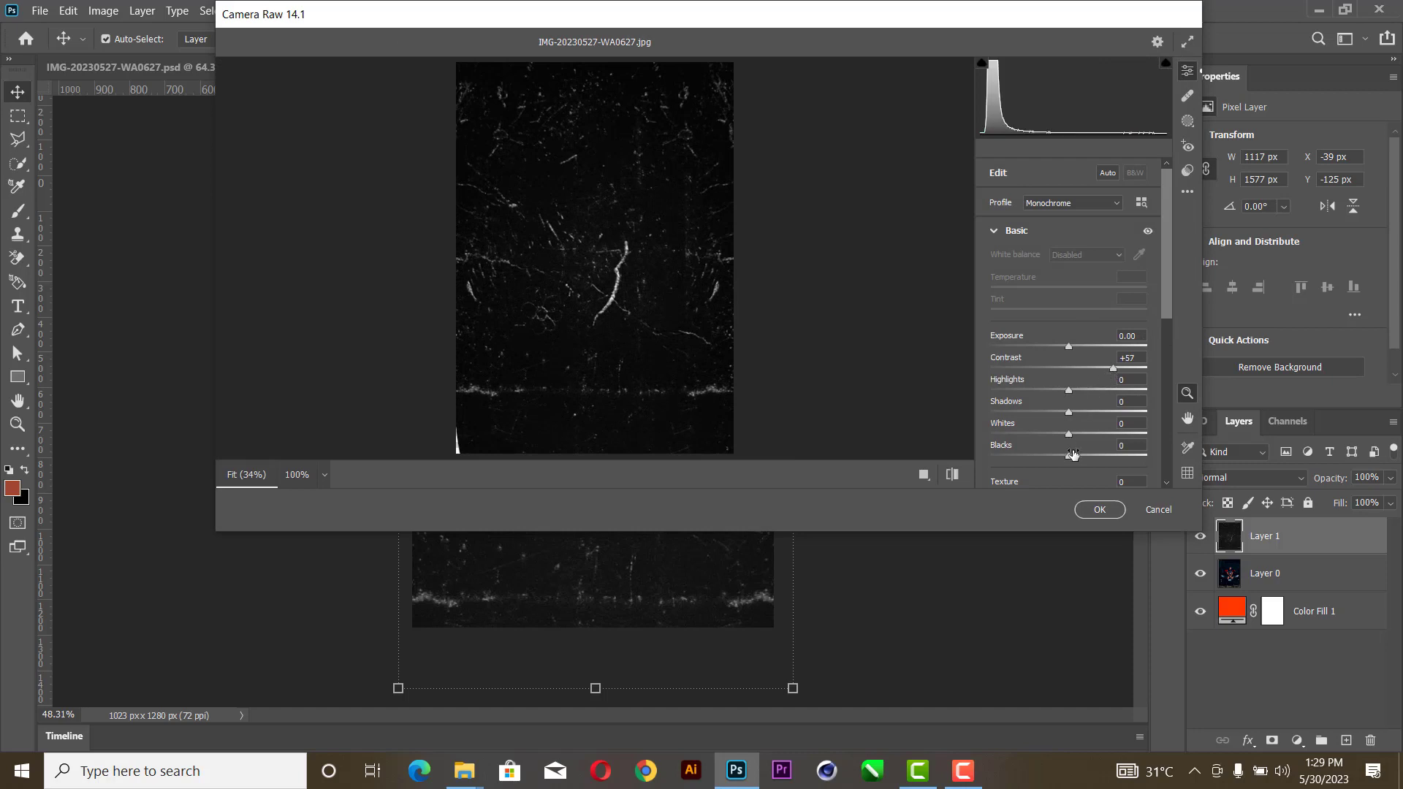
left_click_drag(1058, 459, 1037, 467)
scroll(1036, 467, "down", 2)
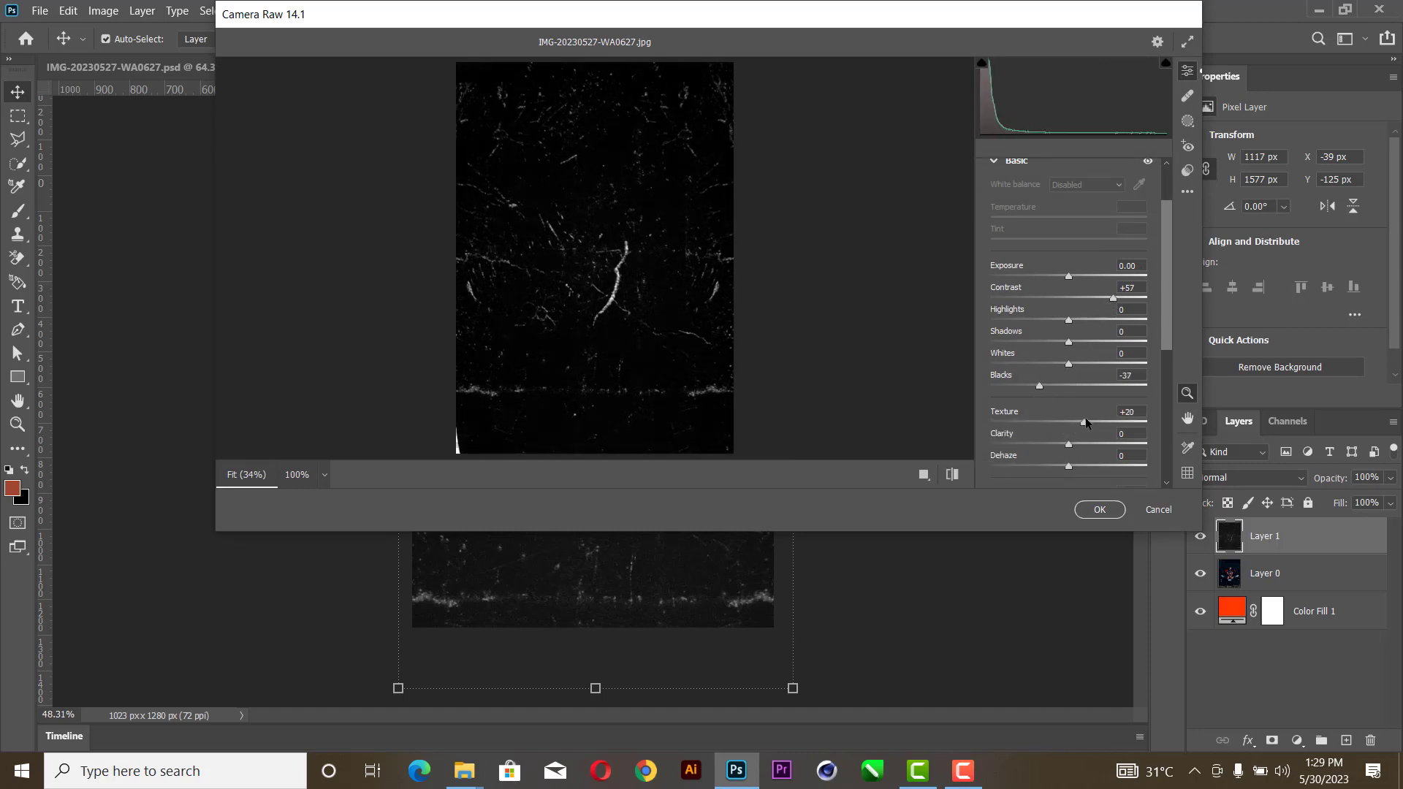
left_click(1098, 509)
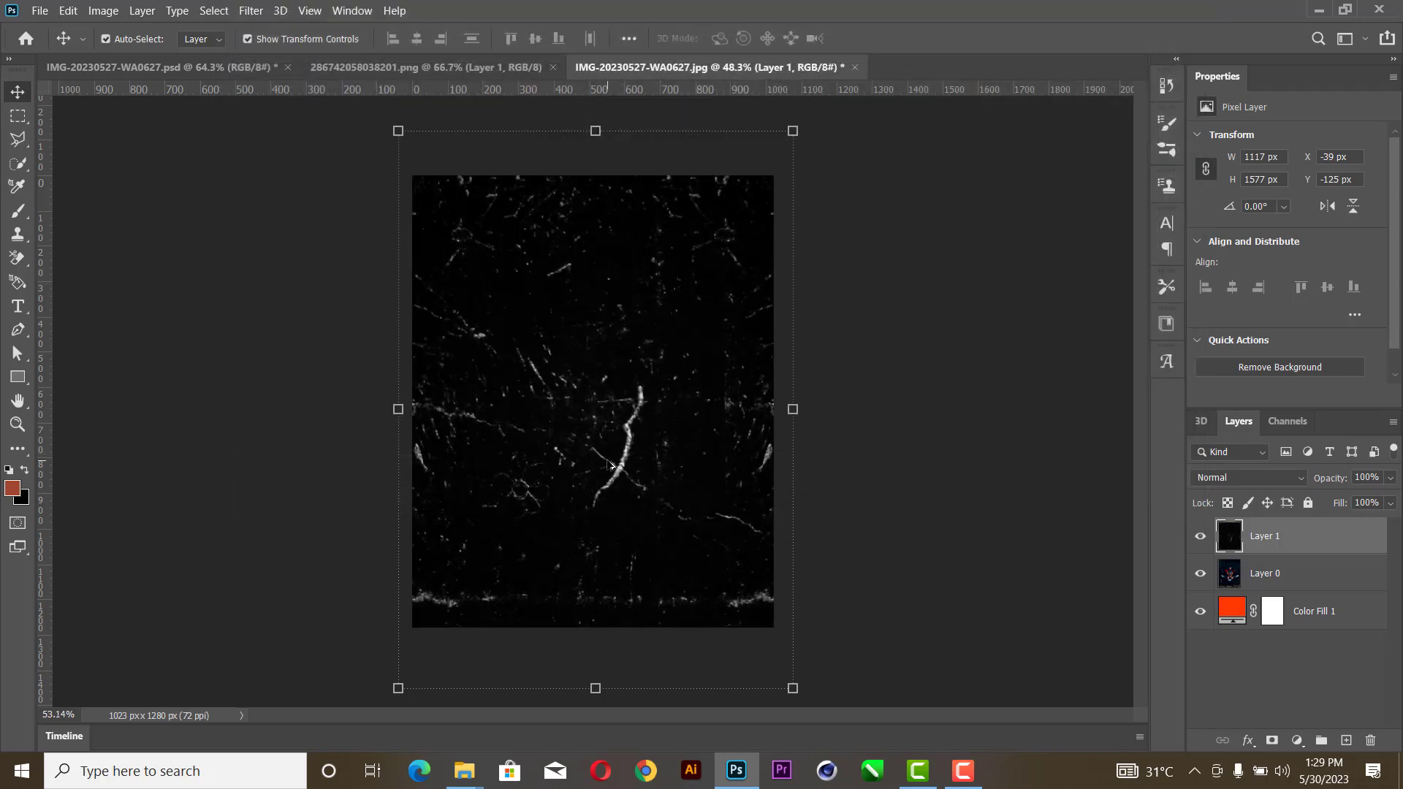
- Blend the texture layer in Screen mode and lower its opacity to 55%
left_click(1221, 479)
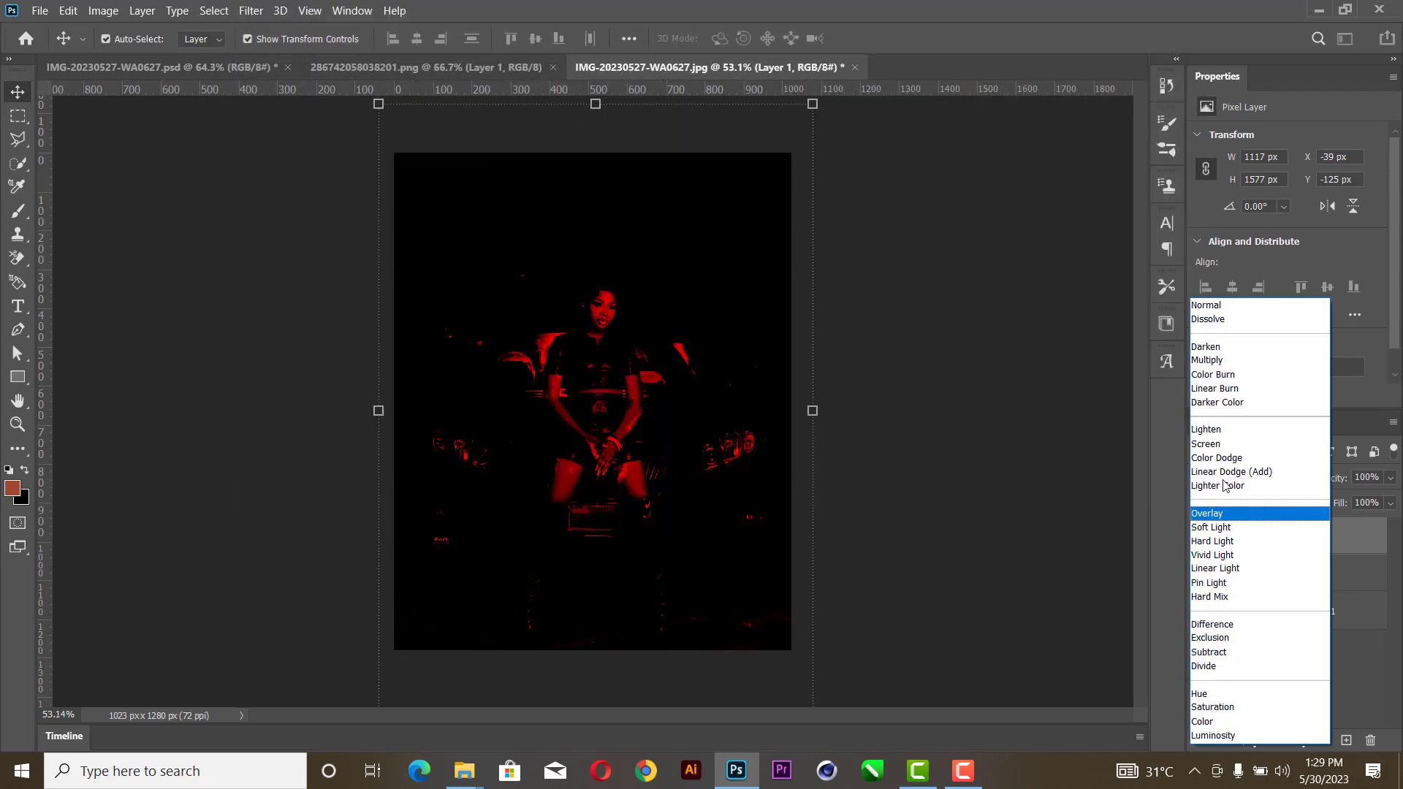
left_click(1224, 446)
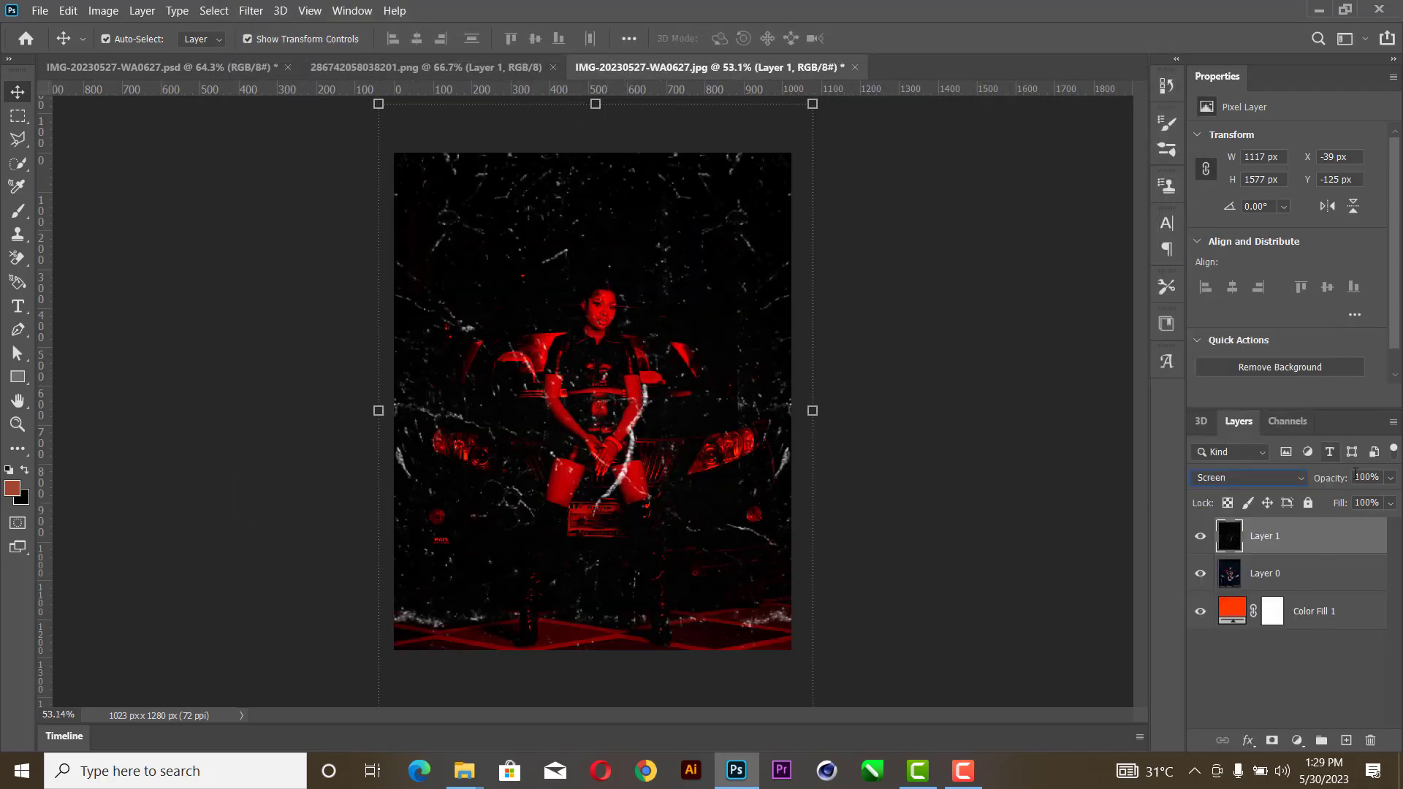
left_click(1390, 479)
left_click_drag(1373, 500, 1346, 504)
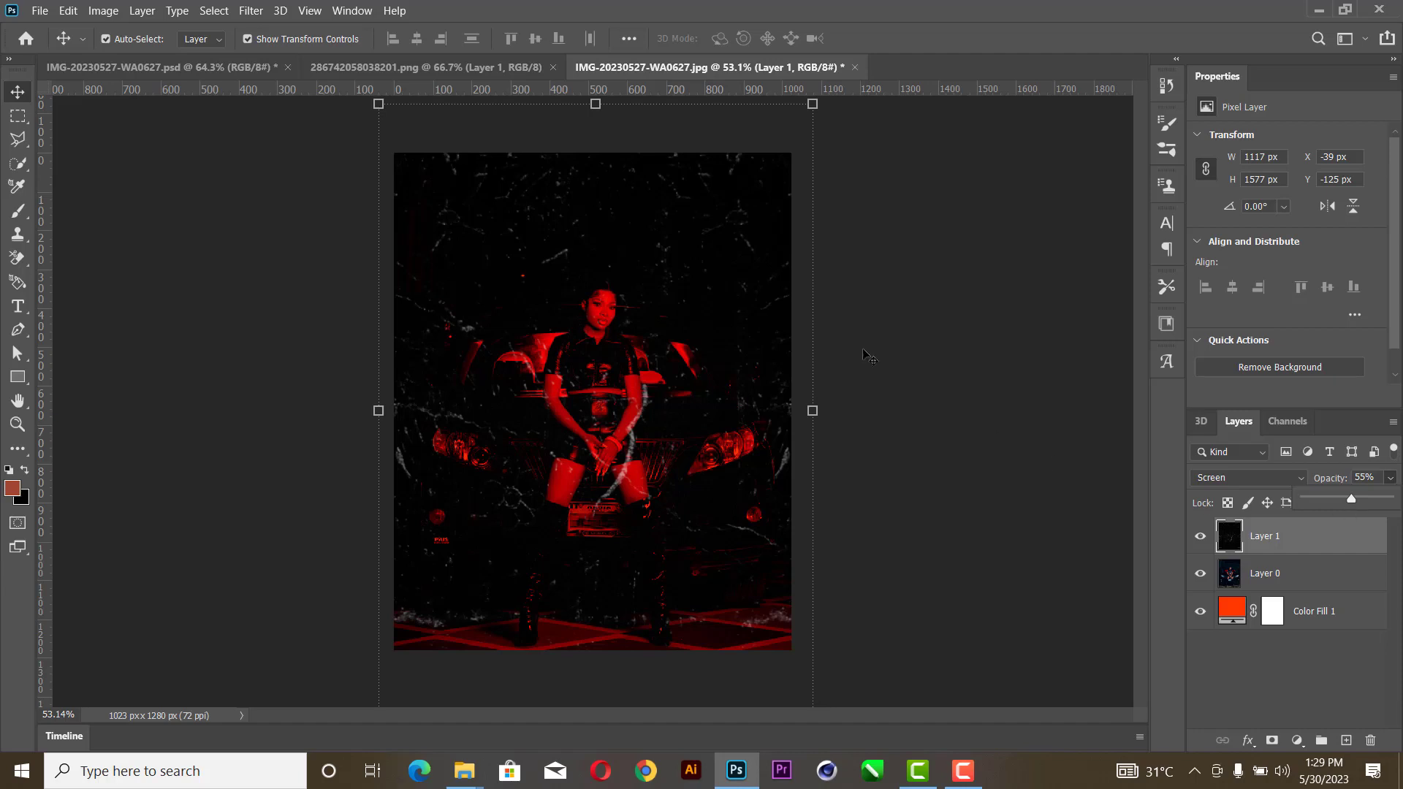
left_click(870, 376)
- Add a red text layer reading "SLIMMY" in Grava Display Ultra over the car's front
key("z")
right_click(703, 299)
left_click(745, 311)
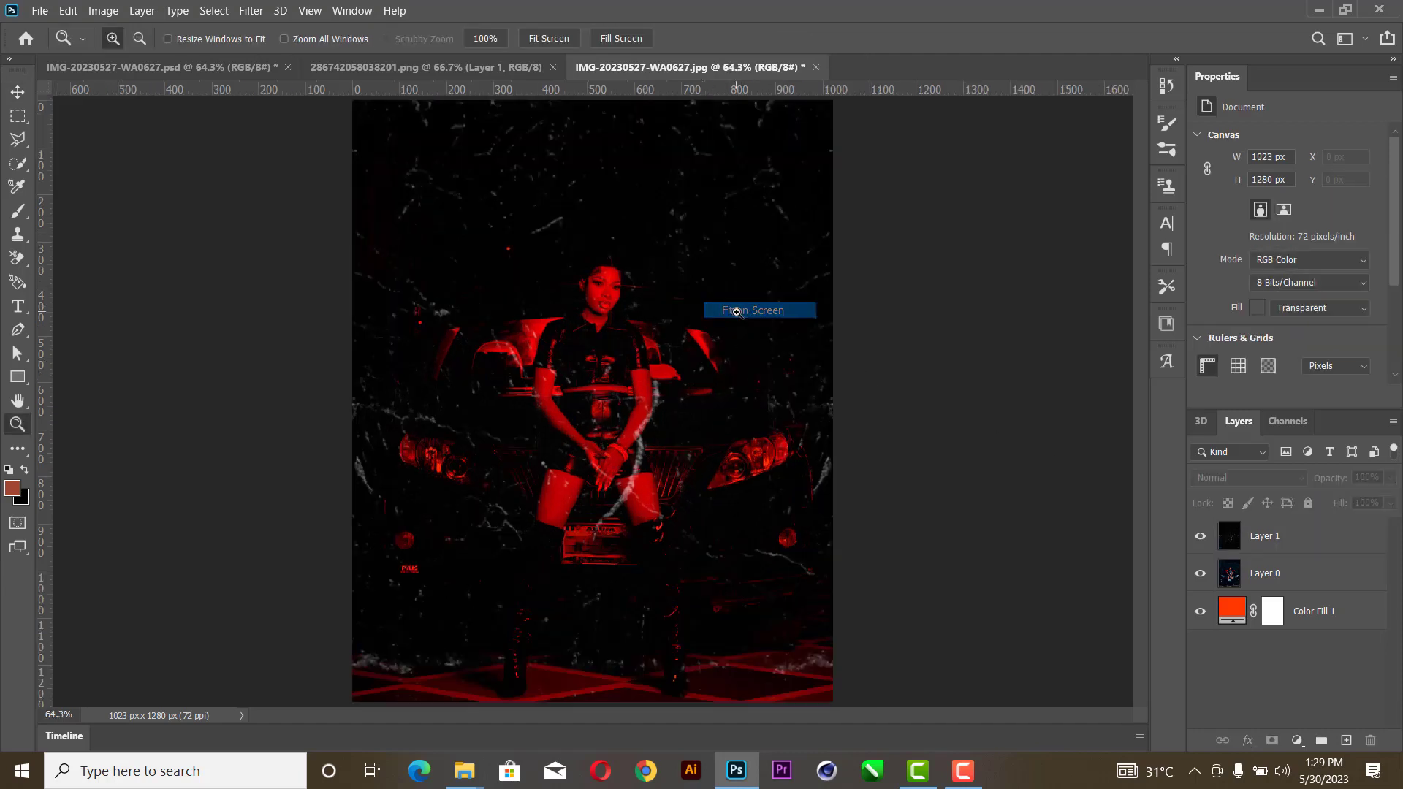
left_click(17, 91)
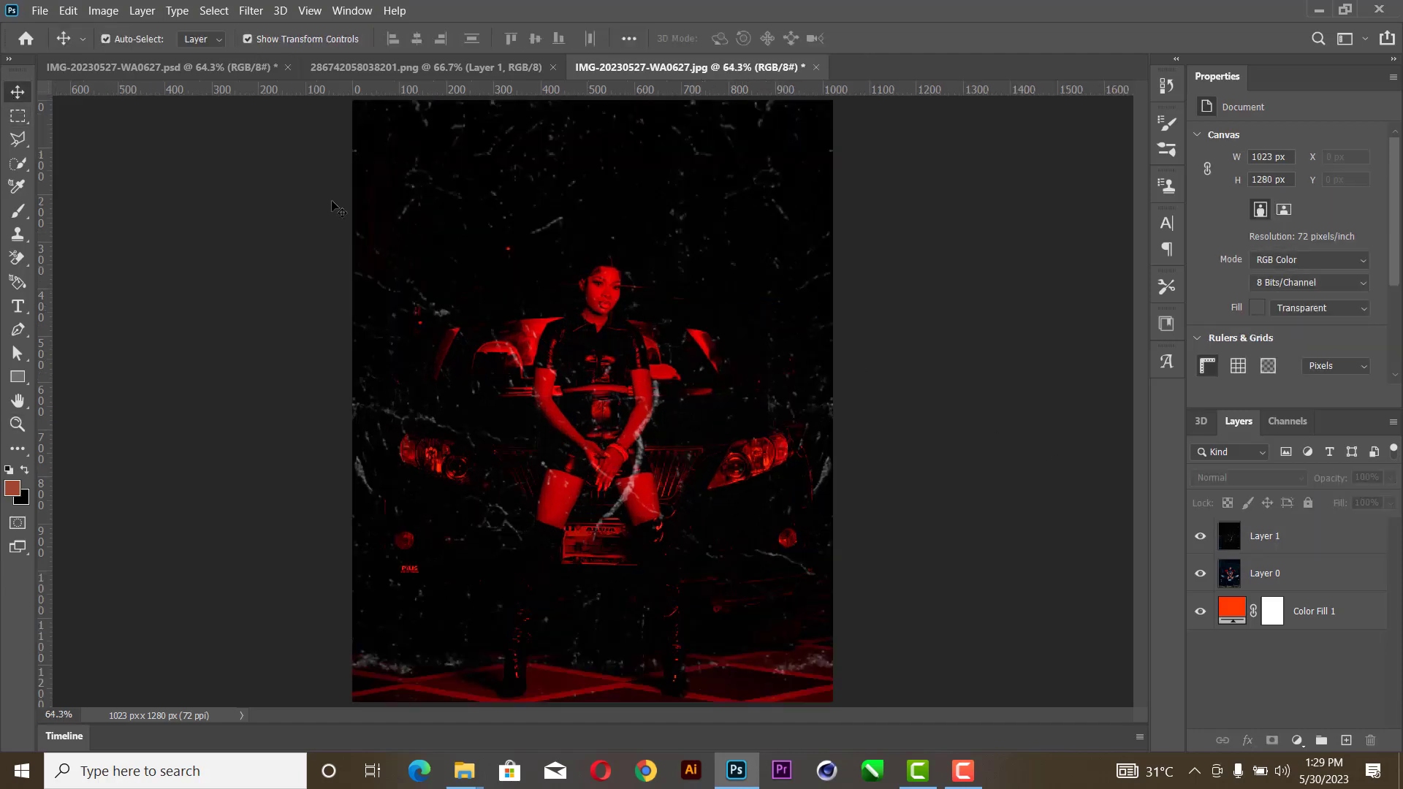
mouse_move(762, 278)
left_mouse_down()
mouse_move(742, 282)
mouse_move(775, 274)
left_mouse_up()
scroll(665, 537, "up", 1)
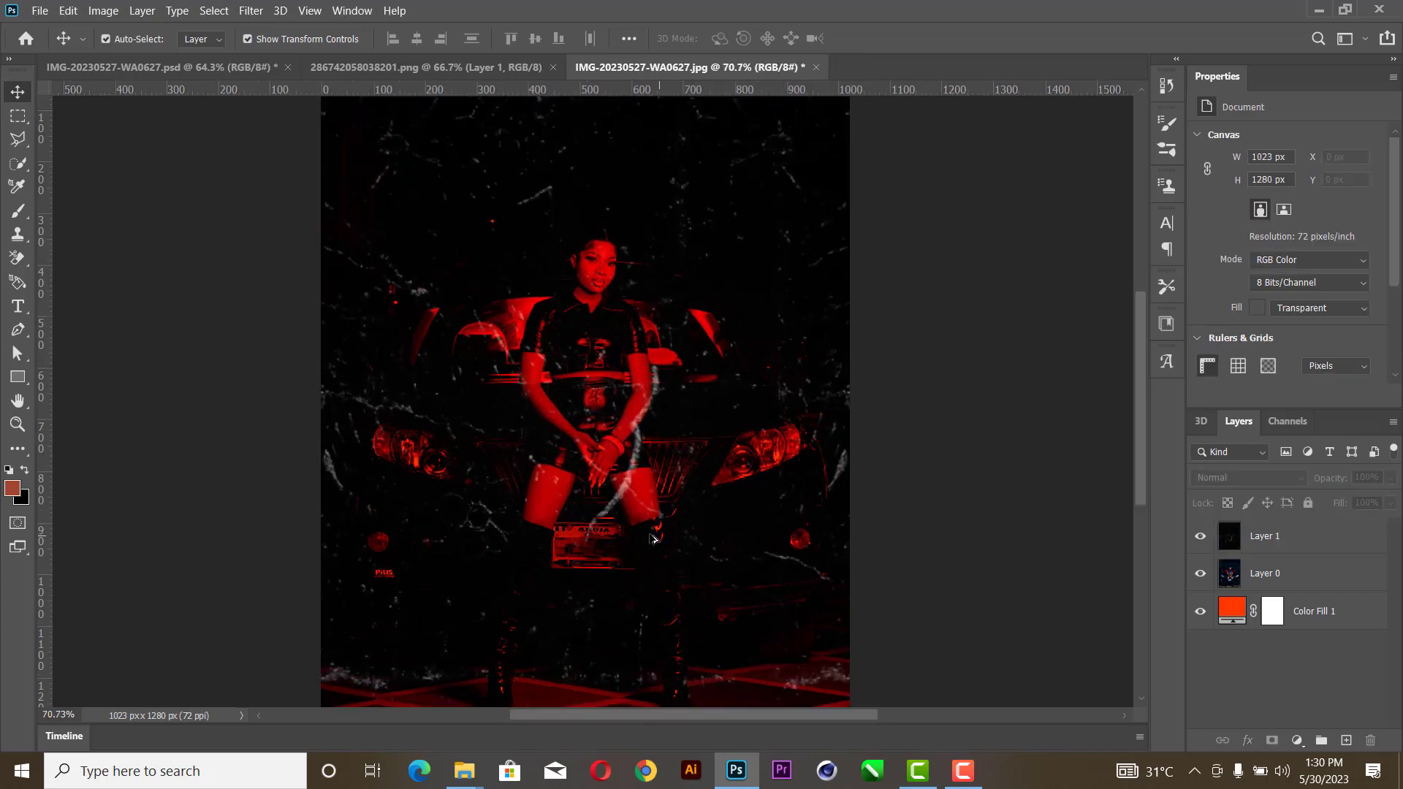
left_click(18, 305)
left_click(440, 420)
type("UMM")
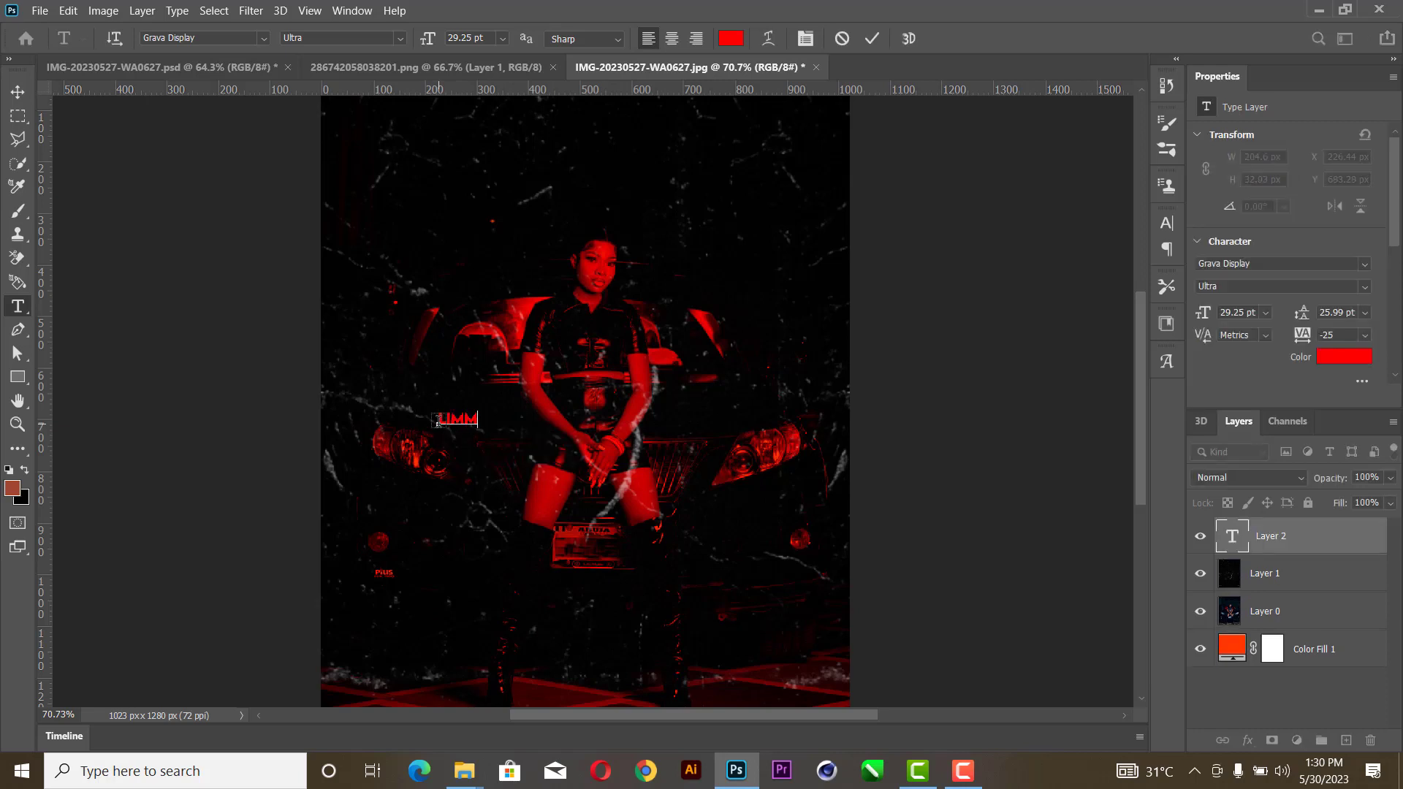
type("S")
left_click(870, 38)
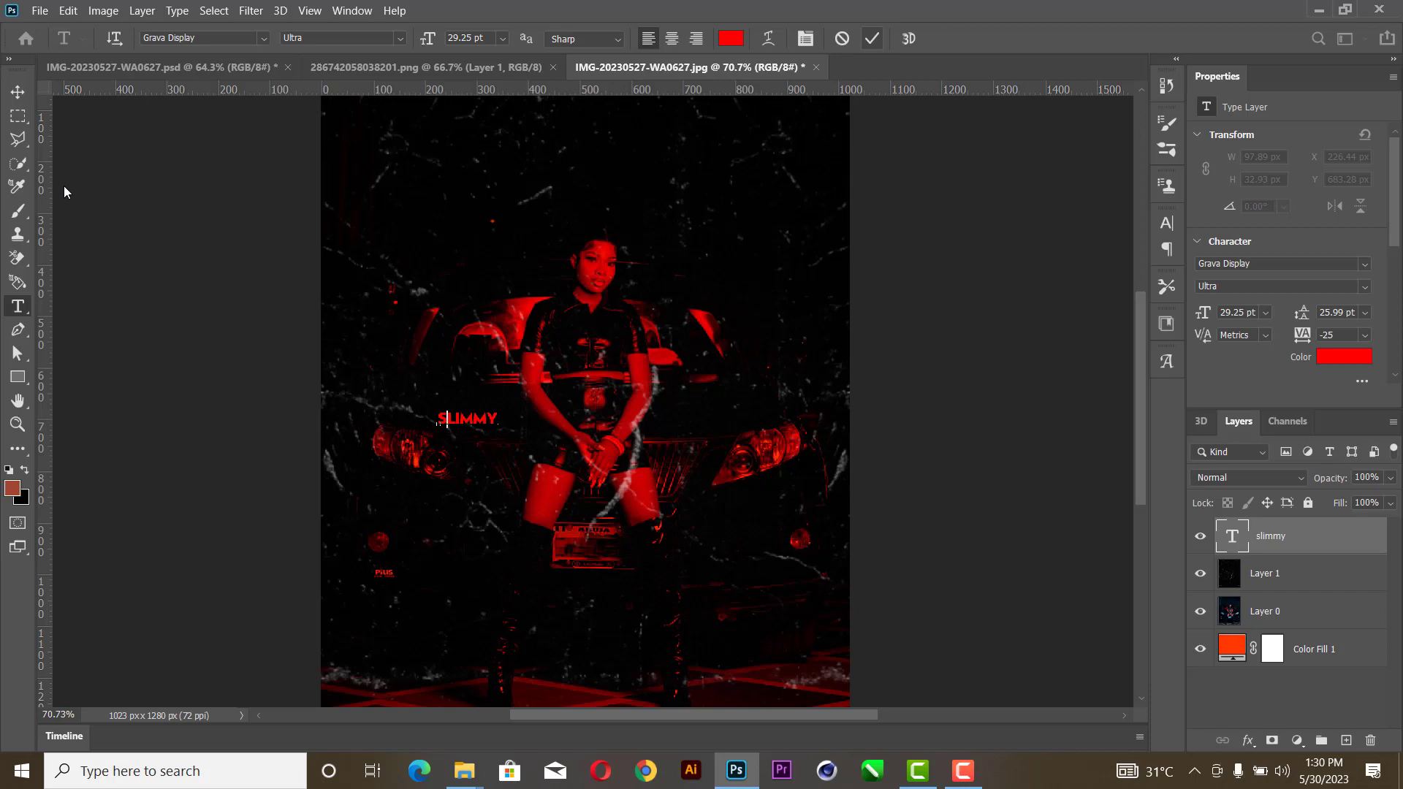
- Enlarge the SLIMMY text to about 755 px wide and position it across the woman's waist and the car's hood
left_click(18, 92)
left_click_drag(503, 419, 756, 430)
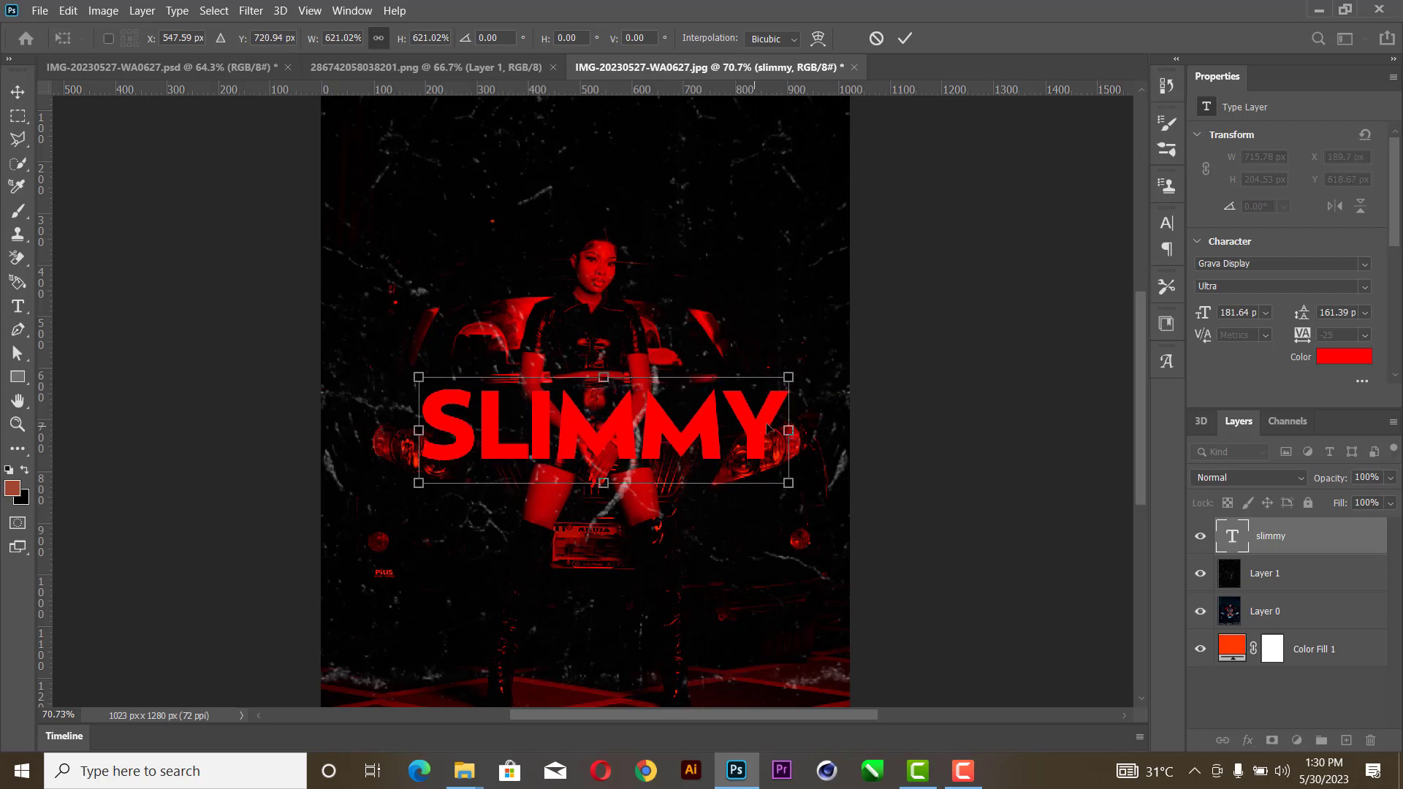
left_click_drag(418, 430, 397, 430)
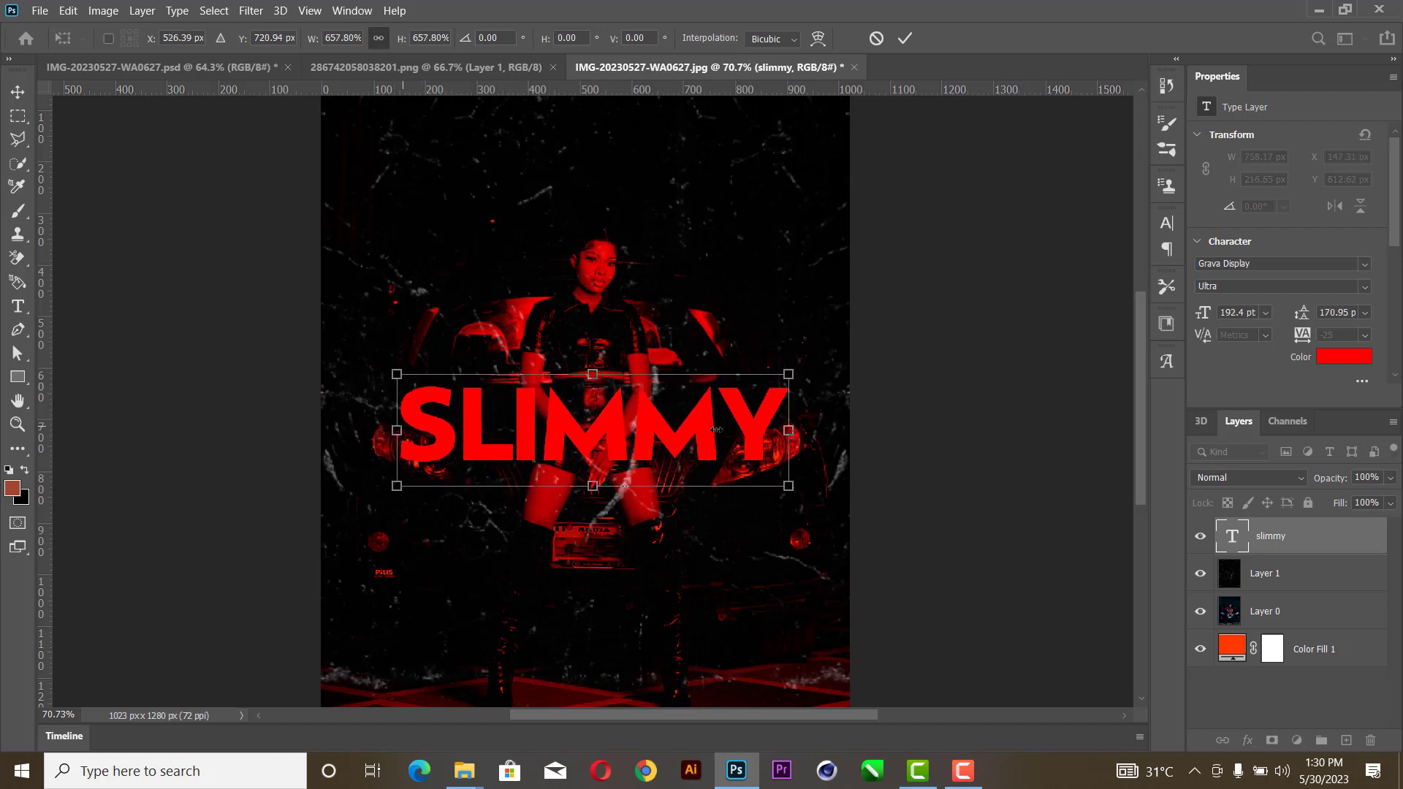
mouse_move(788, 431)
left_mouse_down()
mouse_move(807, 429)
mouse_move(787, 431)
left_mouse_up()
left_click(905, 37)
- Set the SLIMMY text's tracking to -50 and nudge the word slightly to recentre it
left_click(1363, 335)
left_click(1356, 366)
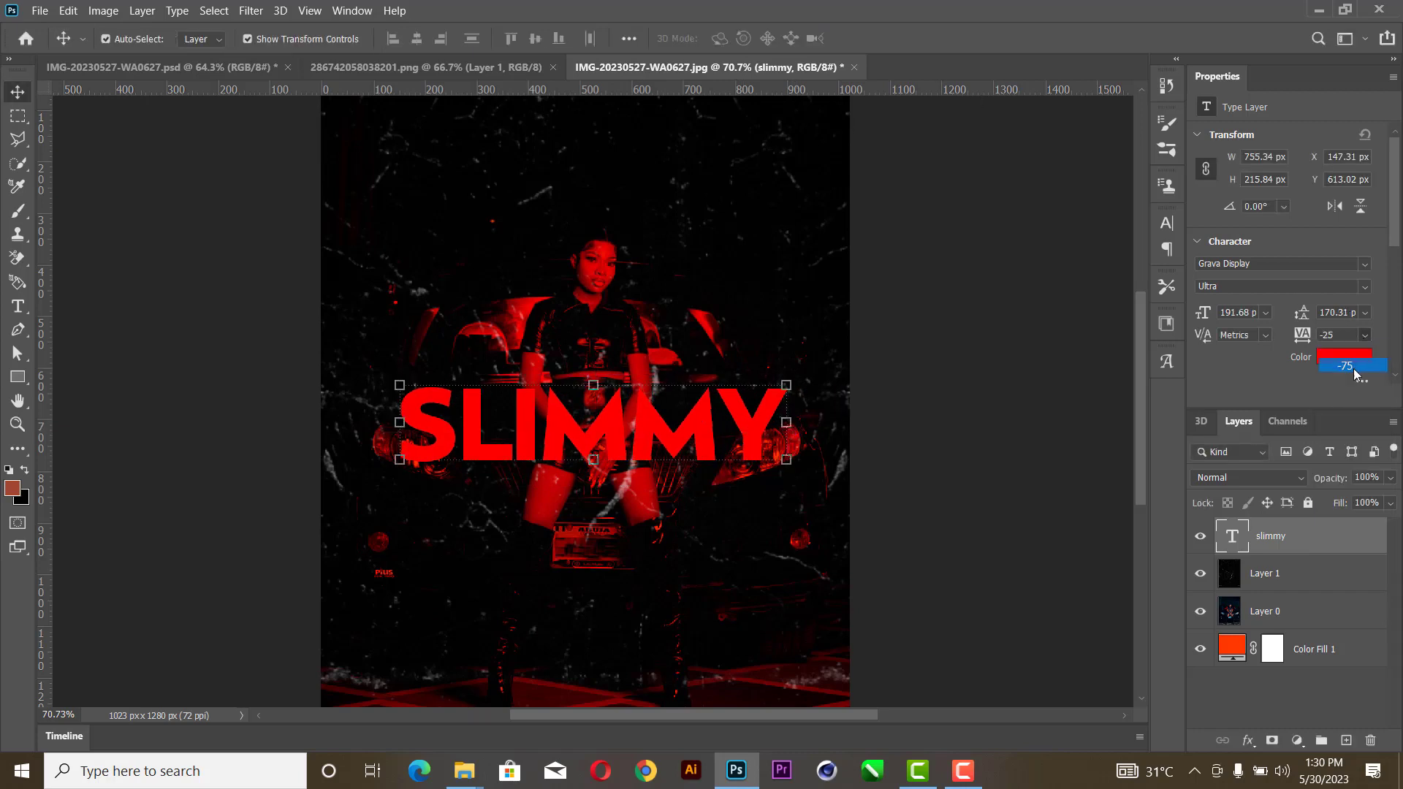
left_click(1363, 335)
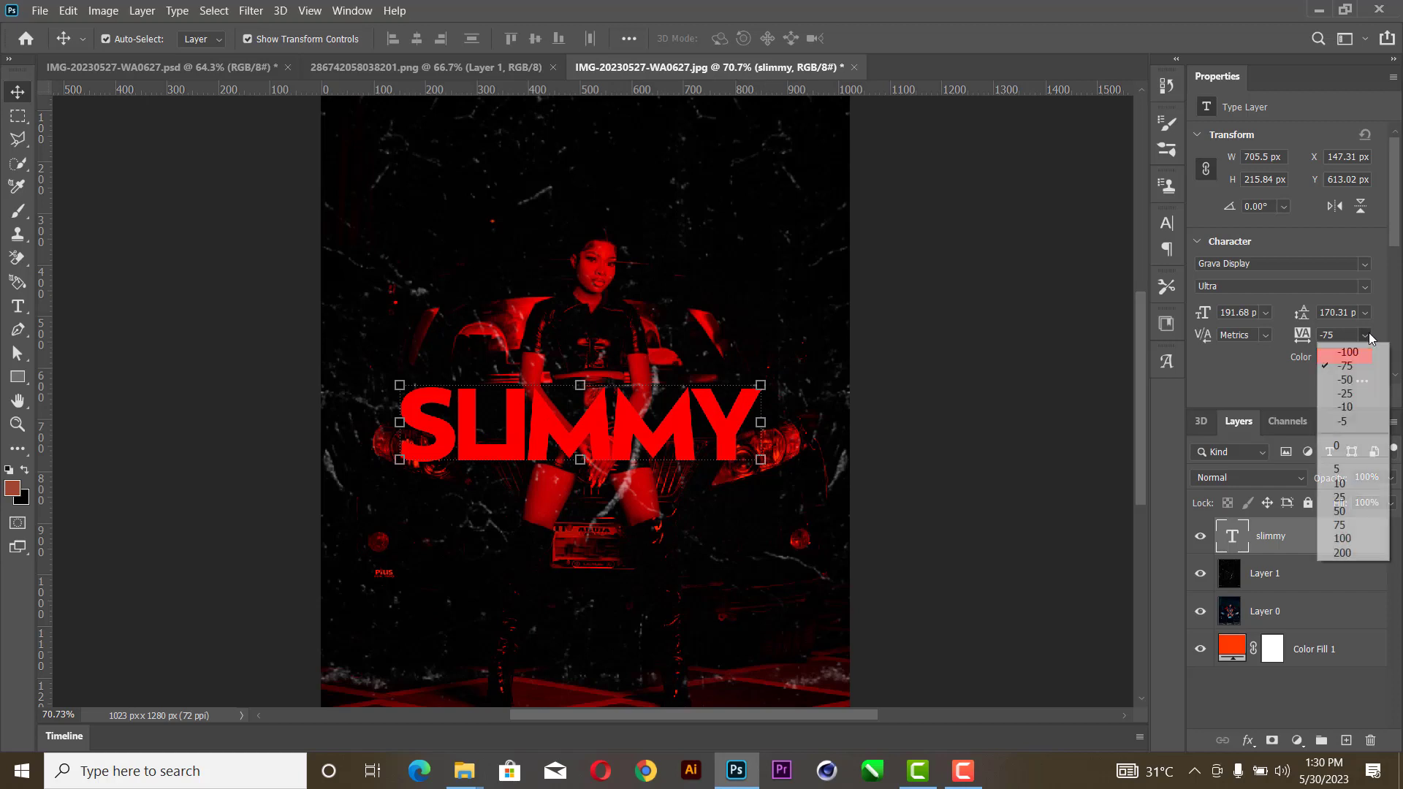
left_click(1338, 381)
left_click_drag(667, 433, 671, 436)
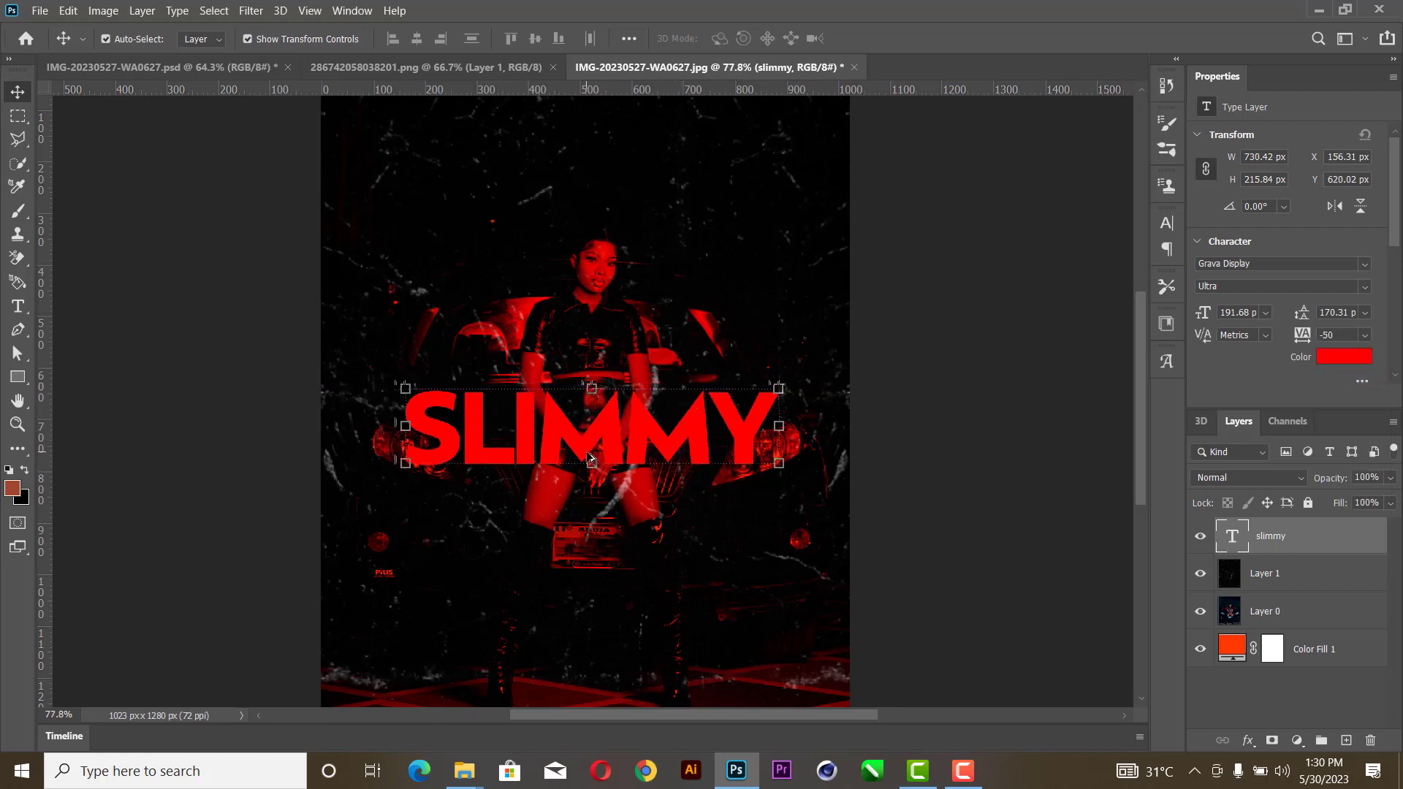
- Add a layer mask to the SLIMMY text layer
scroll(592, 459, "up", 2)
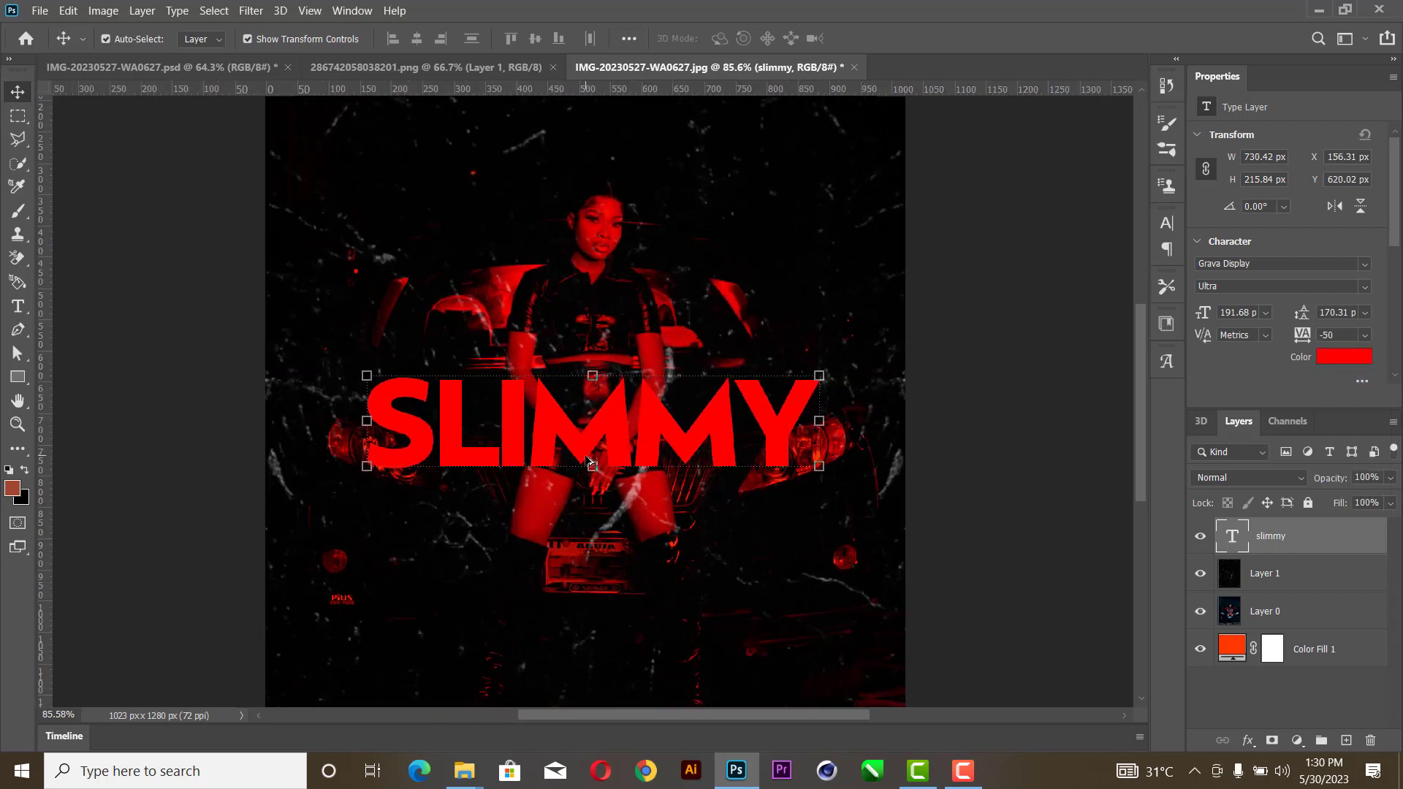
left_click(1271, 741)
scroll(637, 440, "up", 3)
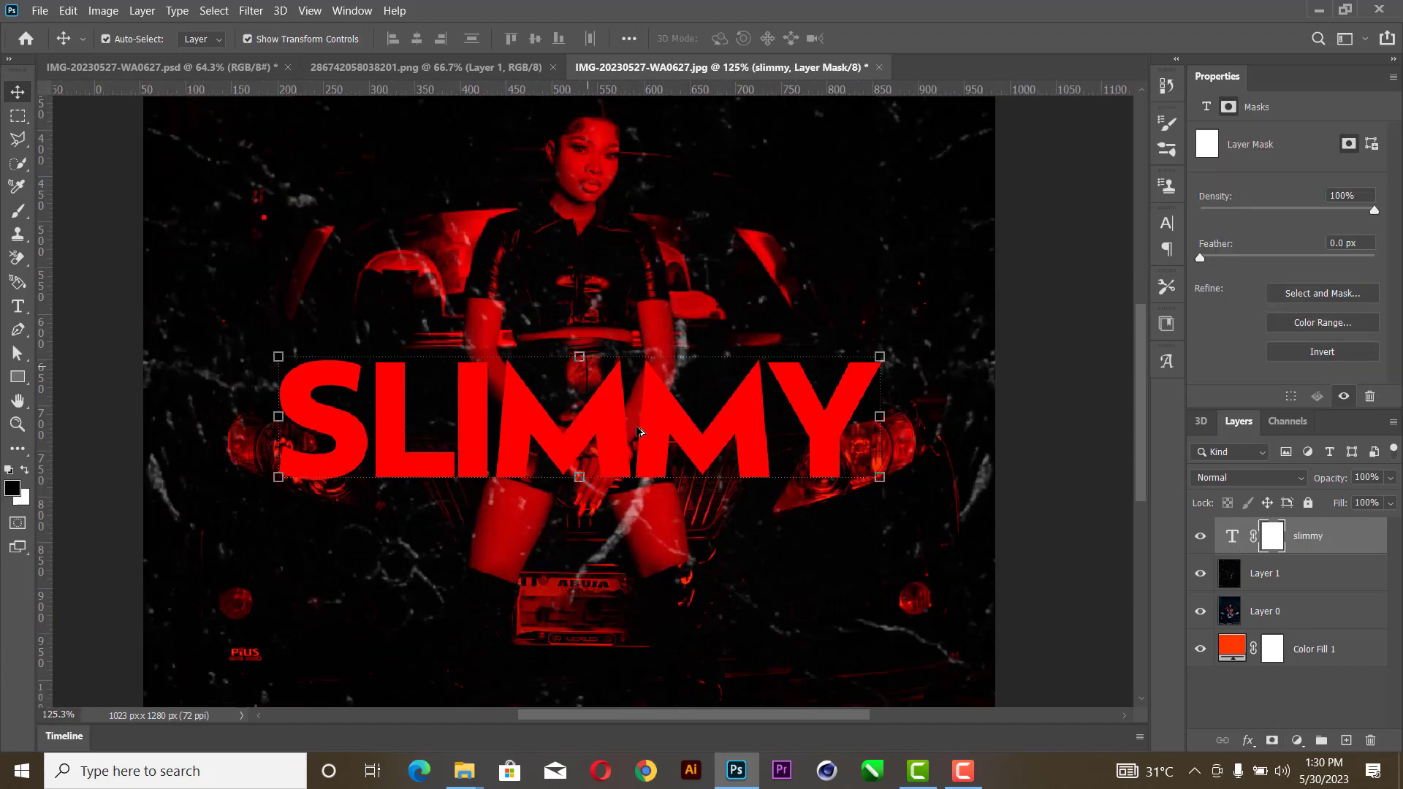
- Preview other blend modes, including Soft Light, on the SLIMMY text layer
left_click(1245, 478)
key("Up")
key("Up")
key("Up")
key("Up")
key("Up")
key("Down")
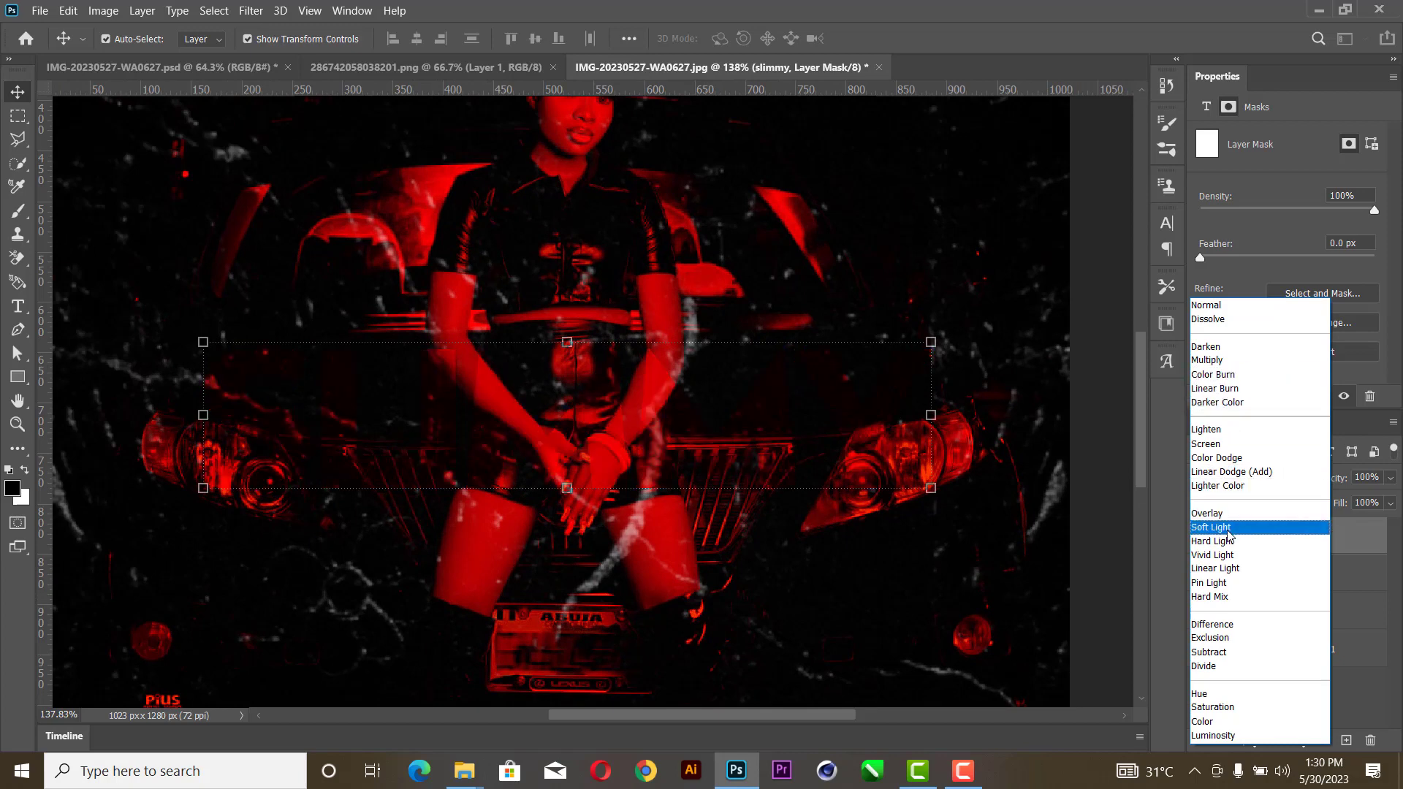
left_click(653, 397)
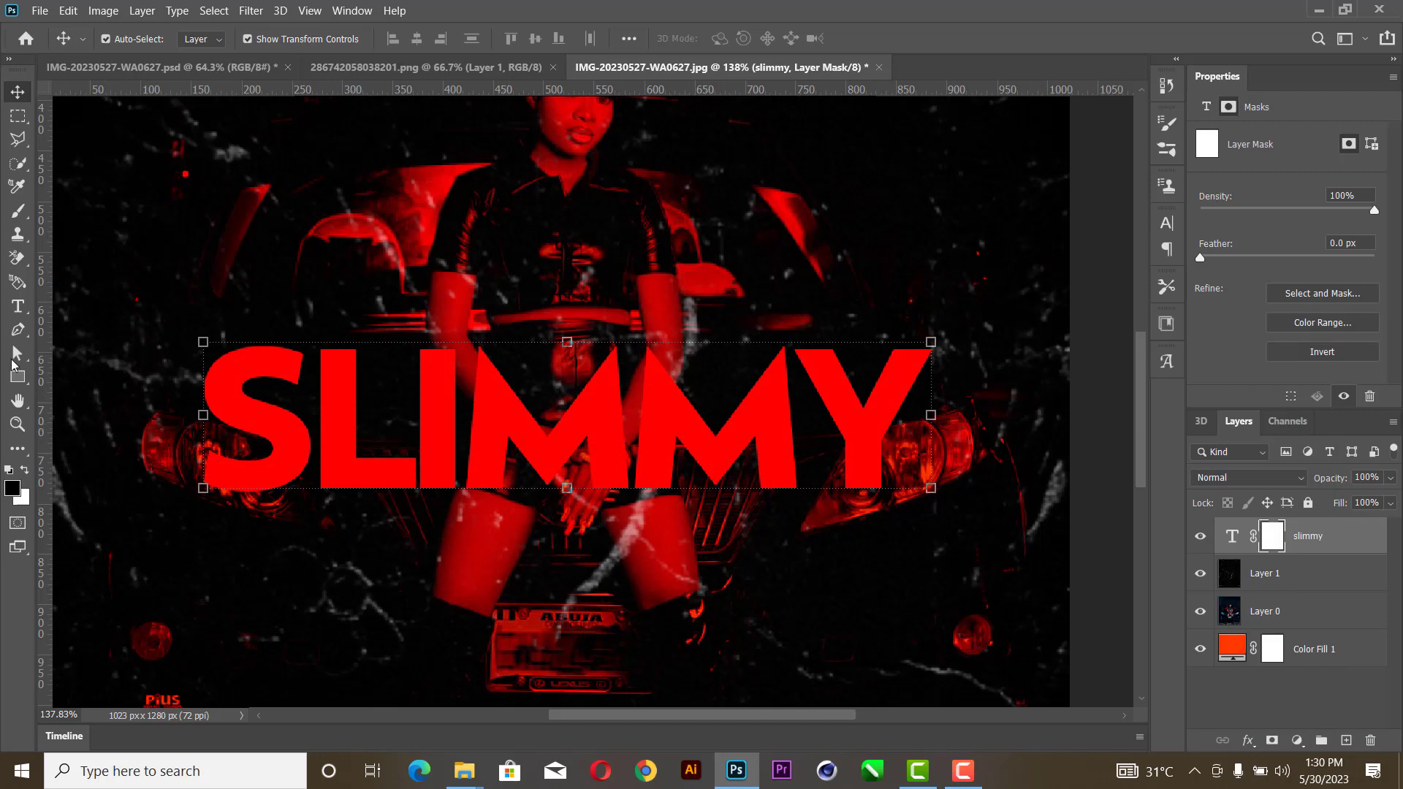
- Activate the Polygonal Lasso tool and lower the SLIMMY text layer's fill to 8%
left_click(17, 139)
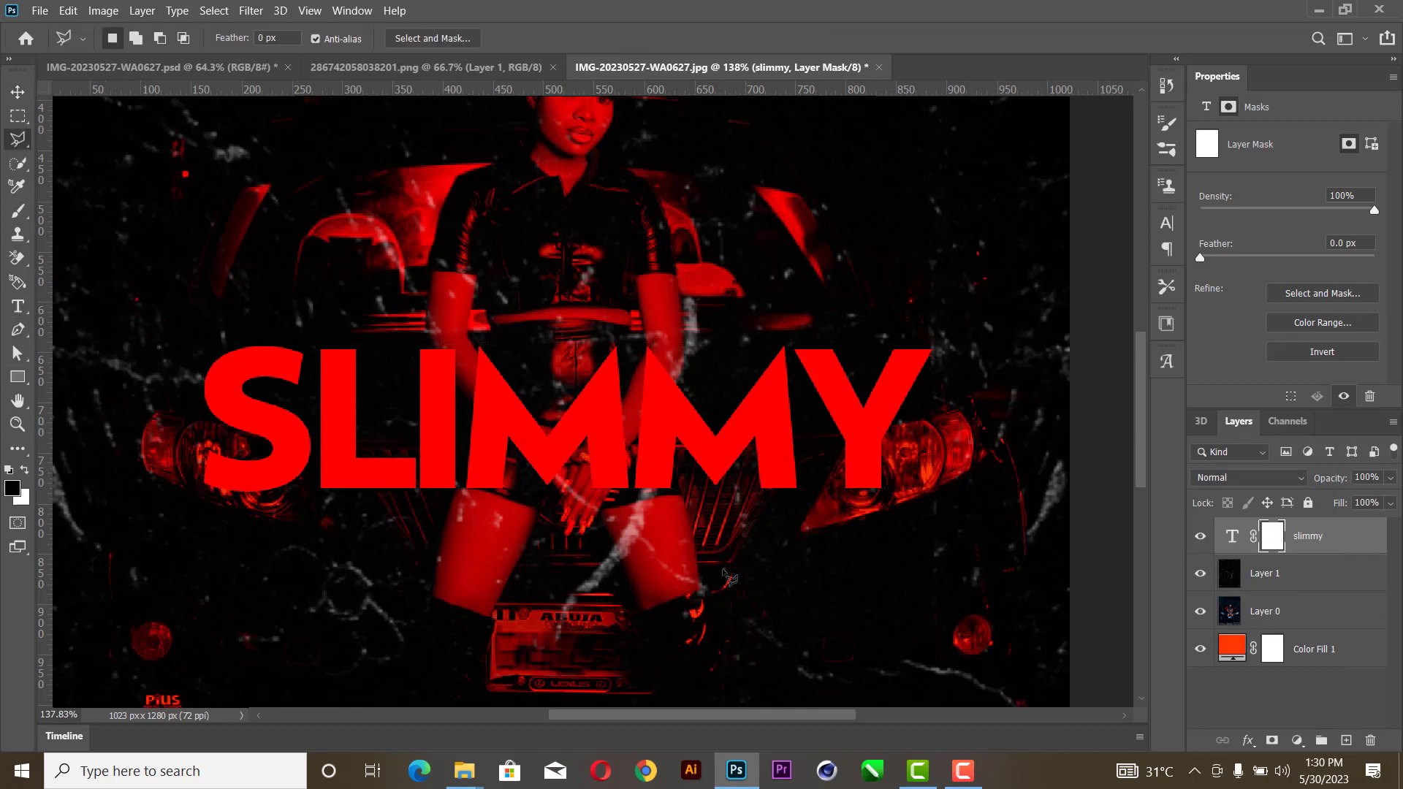
right_click(22, 148)
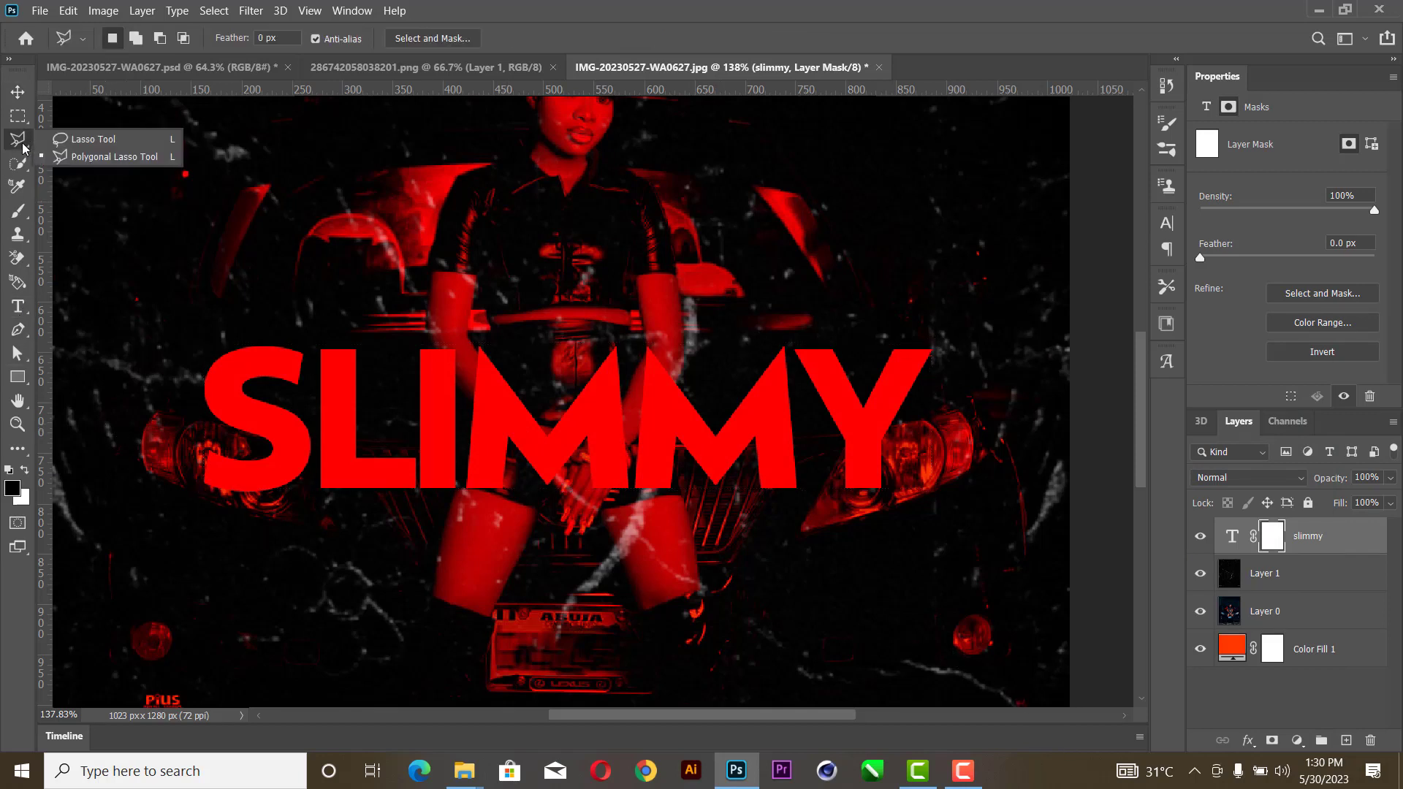
left_click(110, 156)
scroll(515, 493, "up", 1)
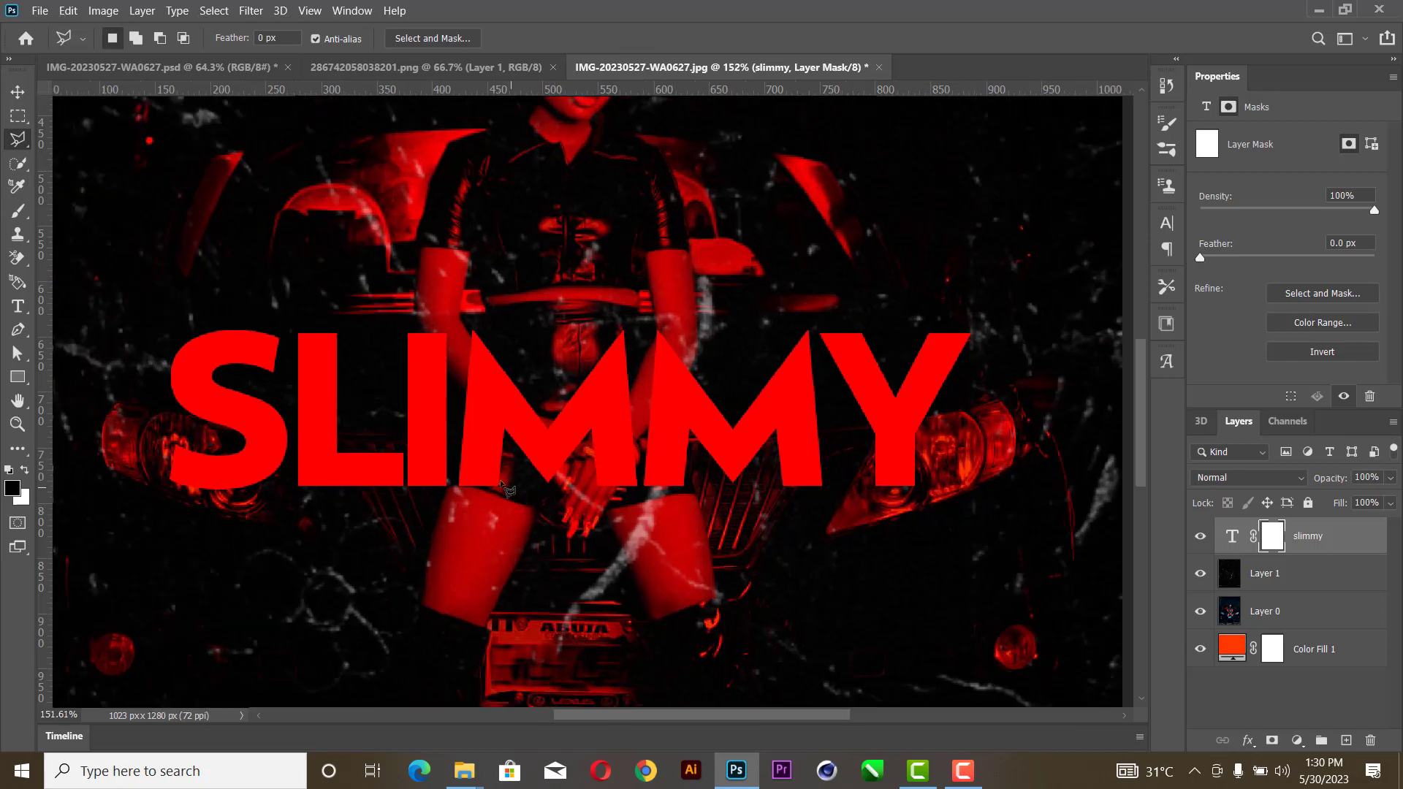
scroll(657, 409, "up", 4)
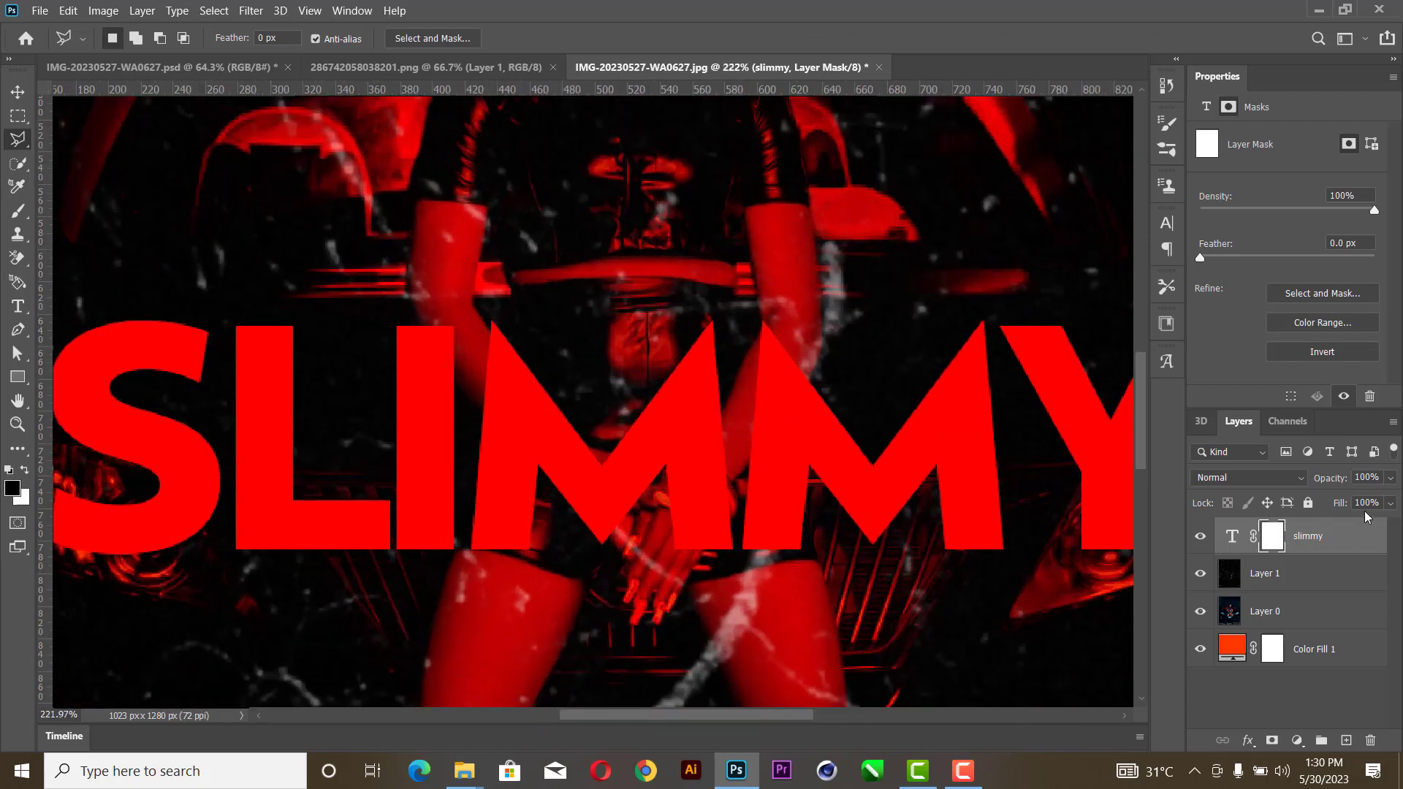
left_click(1389, 502)
left_click_drag(1383, 521, 1313, 541)
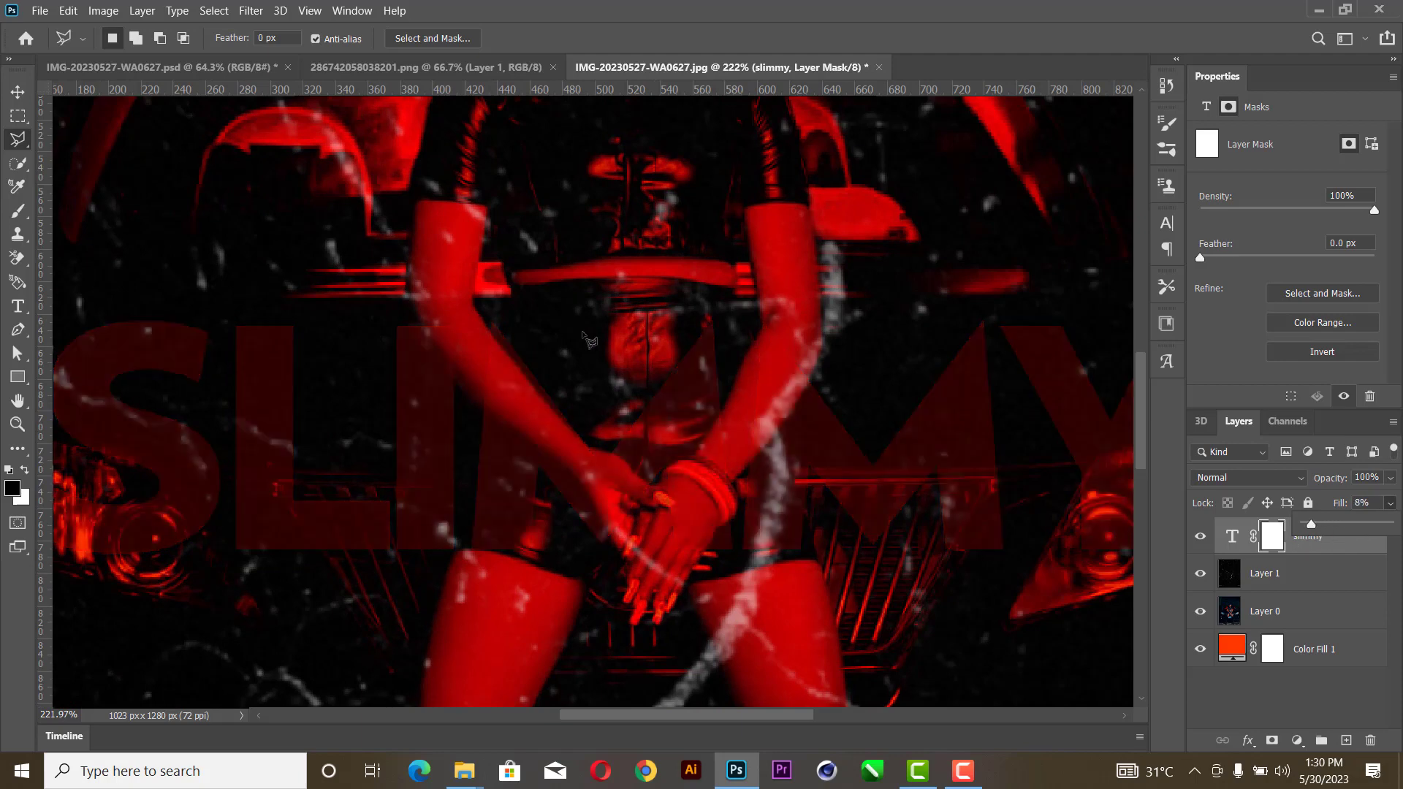
- Outline the woman's forearm, joined hands and bracelet wrist where the SLIMMY letters overlap them with a closed polygonal selection
left_click(418, 321)
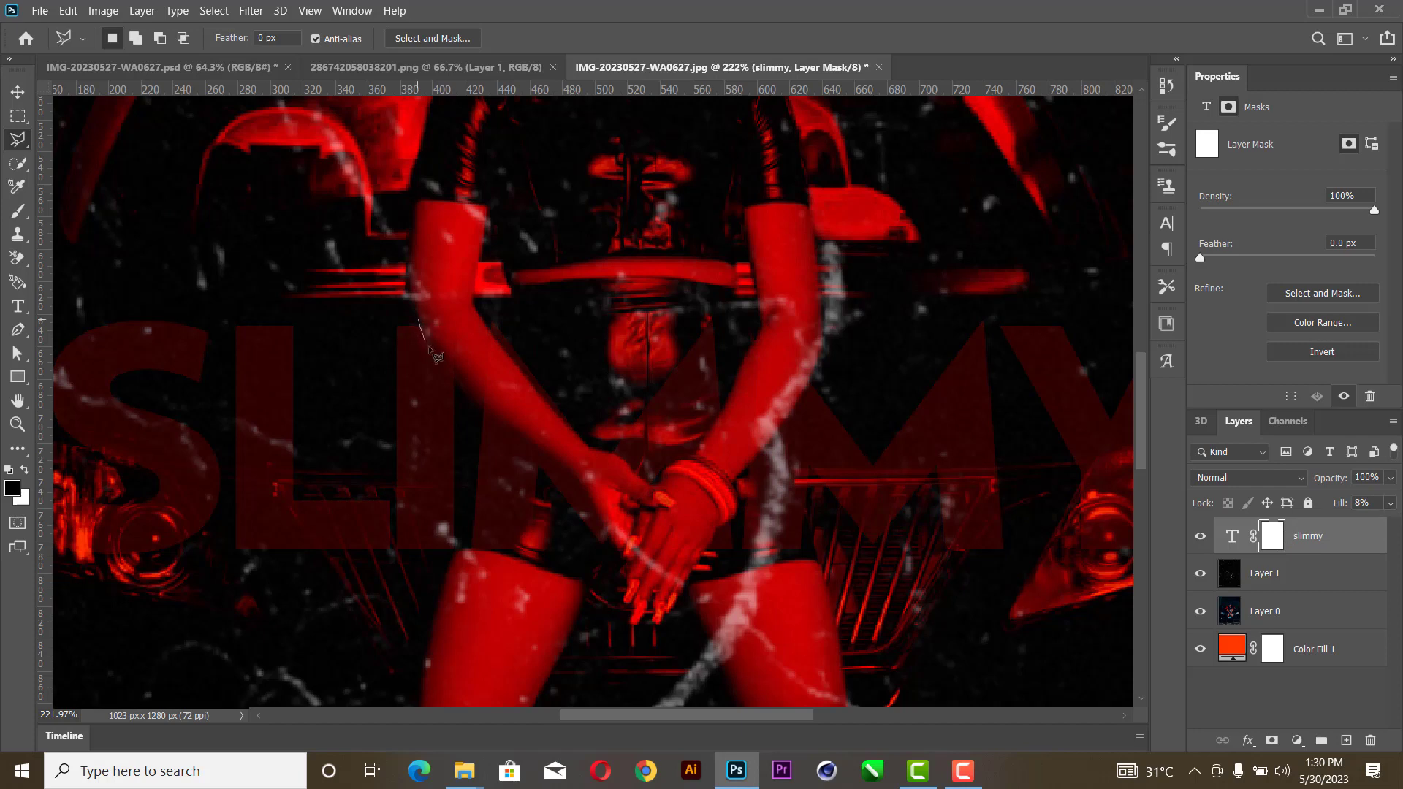
left_click(468, 405)
key("BackSpace")
key("BackSpace")
key("BackSpace")
key("BackSpace")
left_click(464, 401)
key("BackSpace")
left_click(449, 377)
key("BackSpace")
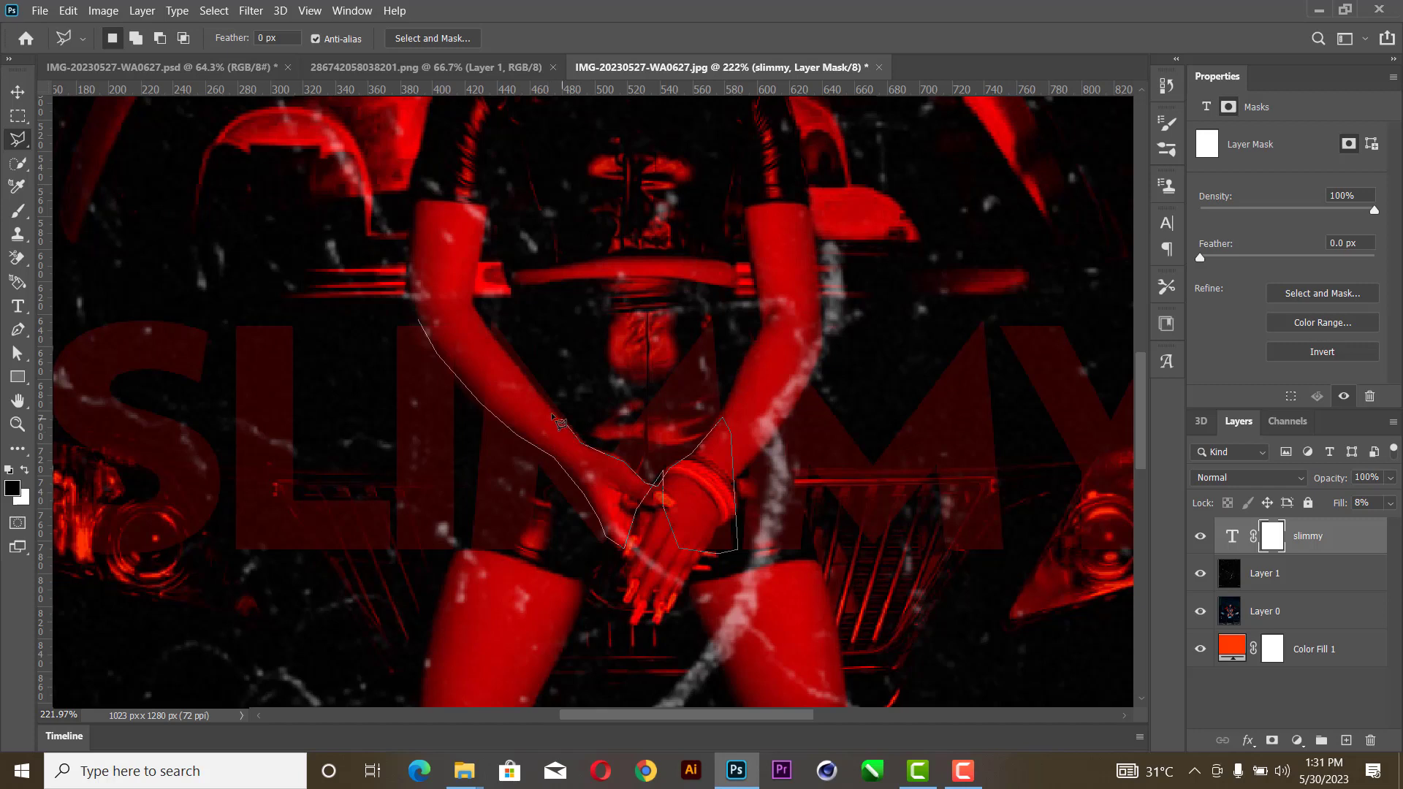
left_click(477, 314)
left_click(427, 329)
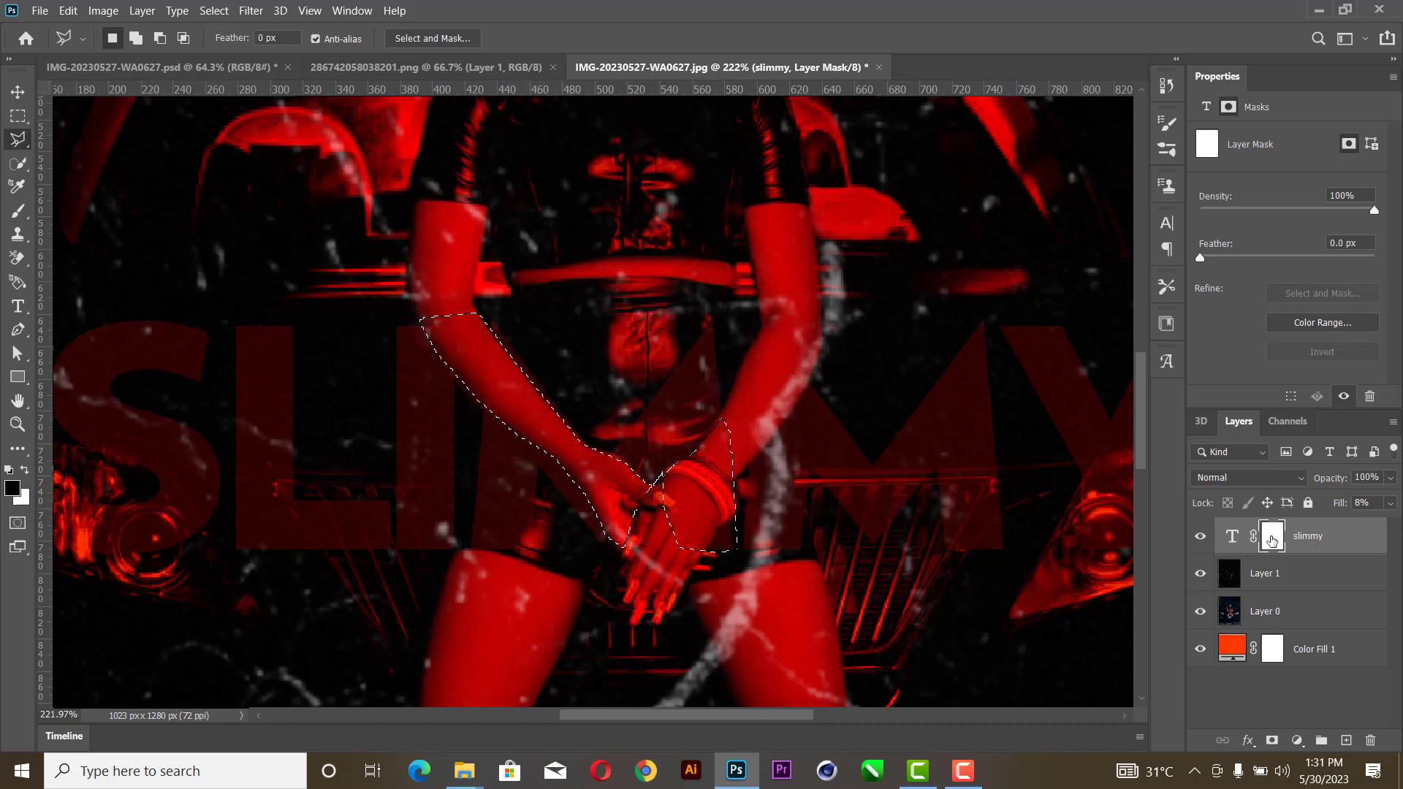
- Paint the selected arm and hands black on the SLIMMY layer mask, enlarging the brush to 45 px, and clear the selection
key("b")
mouse_move(547, 491)
left_mouse_down()
mouse_move(485, 343)
mouse_move(434, 304)
mouse_move(481, 367)
mouse_move(436, 314)
mouse_move(620, 442)
mouse_move(485, 404)
mouse_move(490, 360)
mouse_move(528, 494)
left_mouse_up()
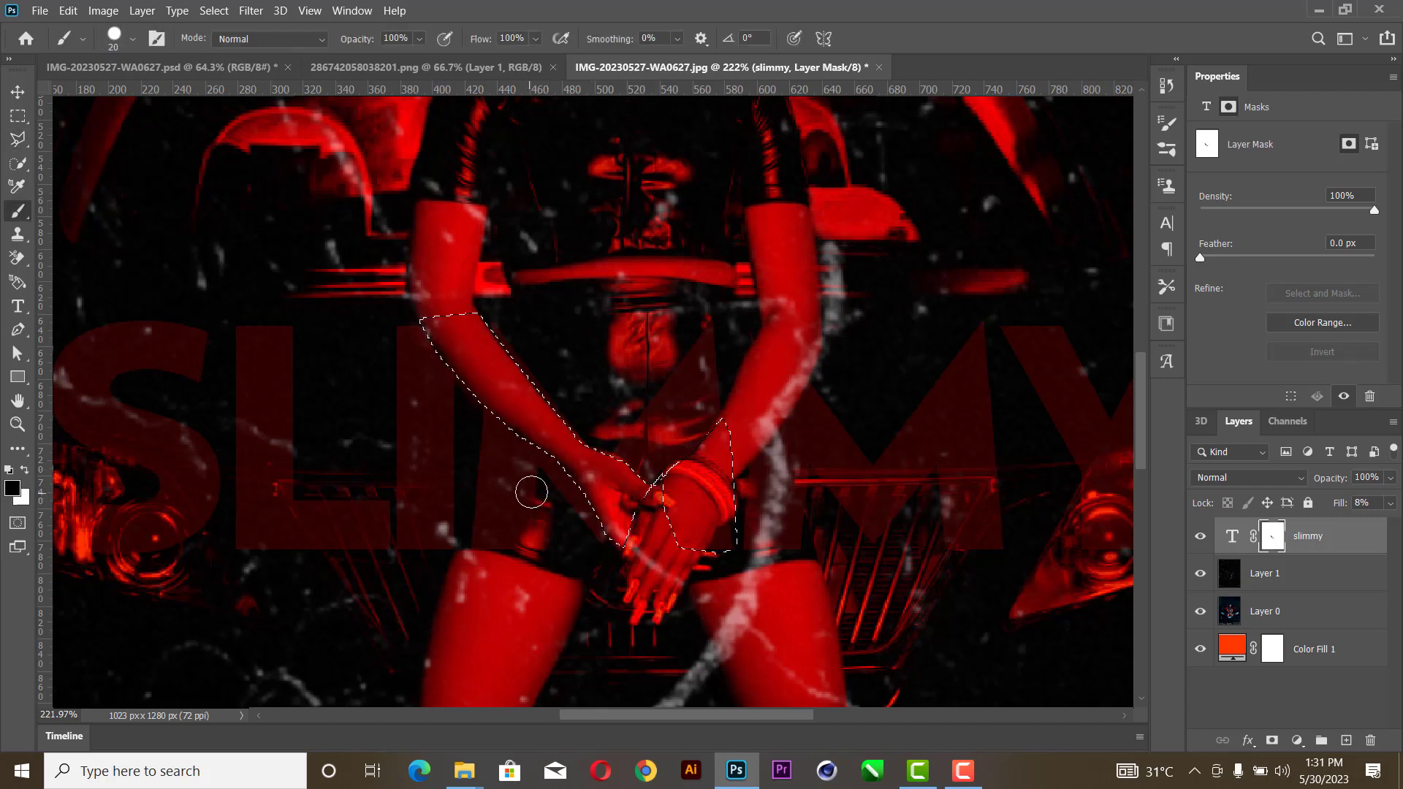
key("bracketright")
key("bracketright")
key("bracketright")
key("bracketright")
key("bracketright")
mouse_move(726, 453)
left_mouse_down()
mouse_move(721, 439)
mouse_move(713, 563)
mouse_move(708, 515)
left_mouse_up()
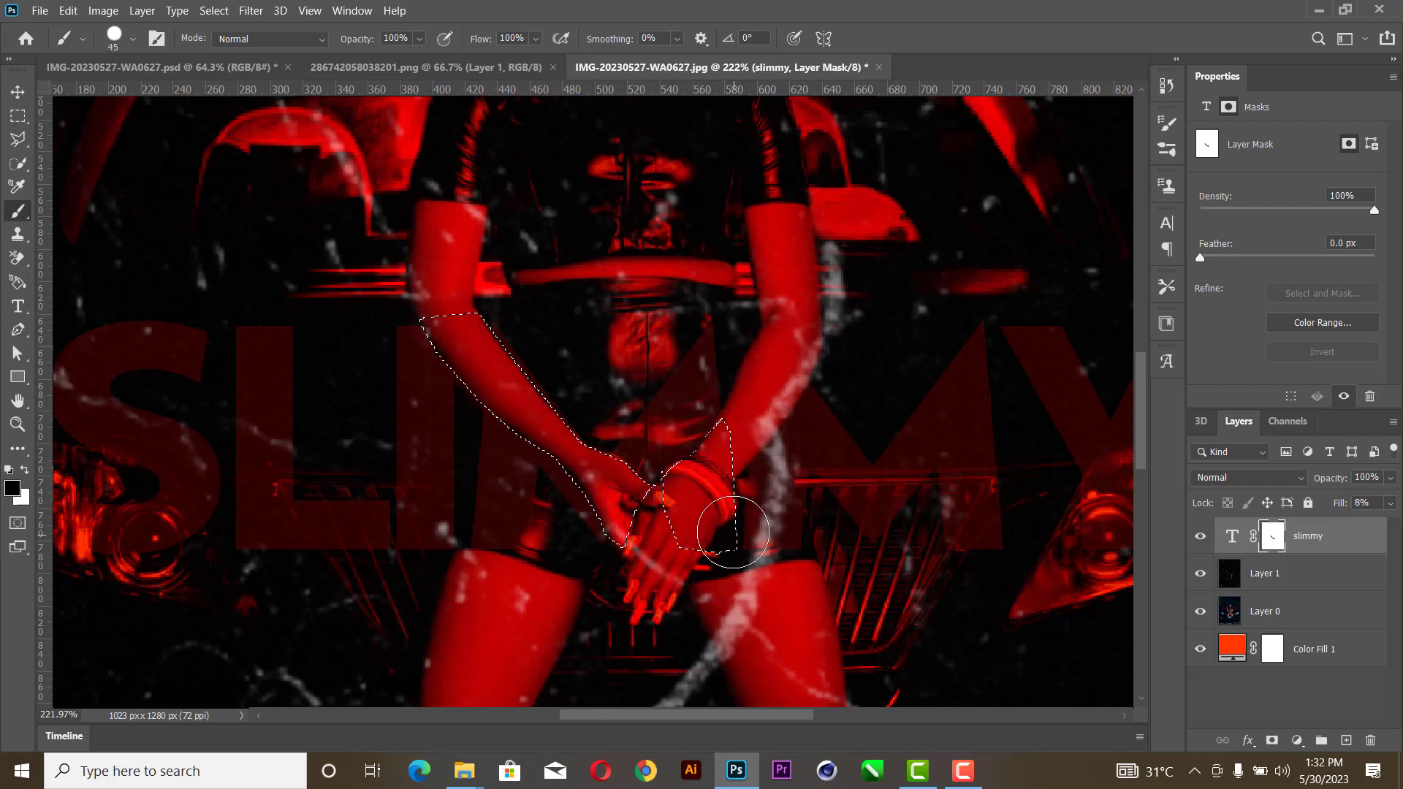
left_click(18, 91)
key("ctrl+d")
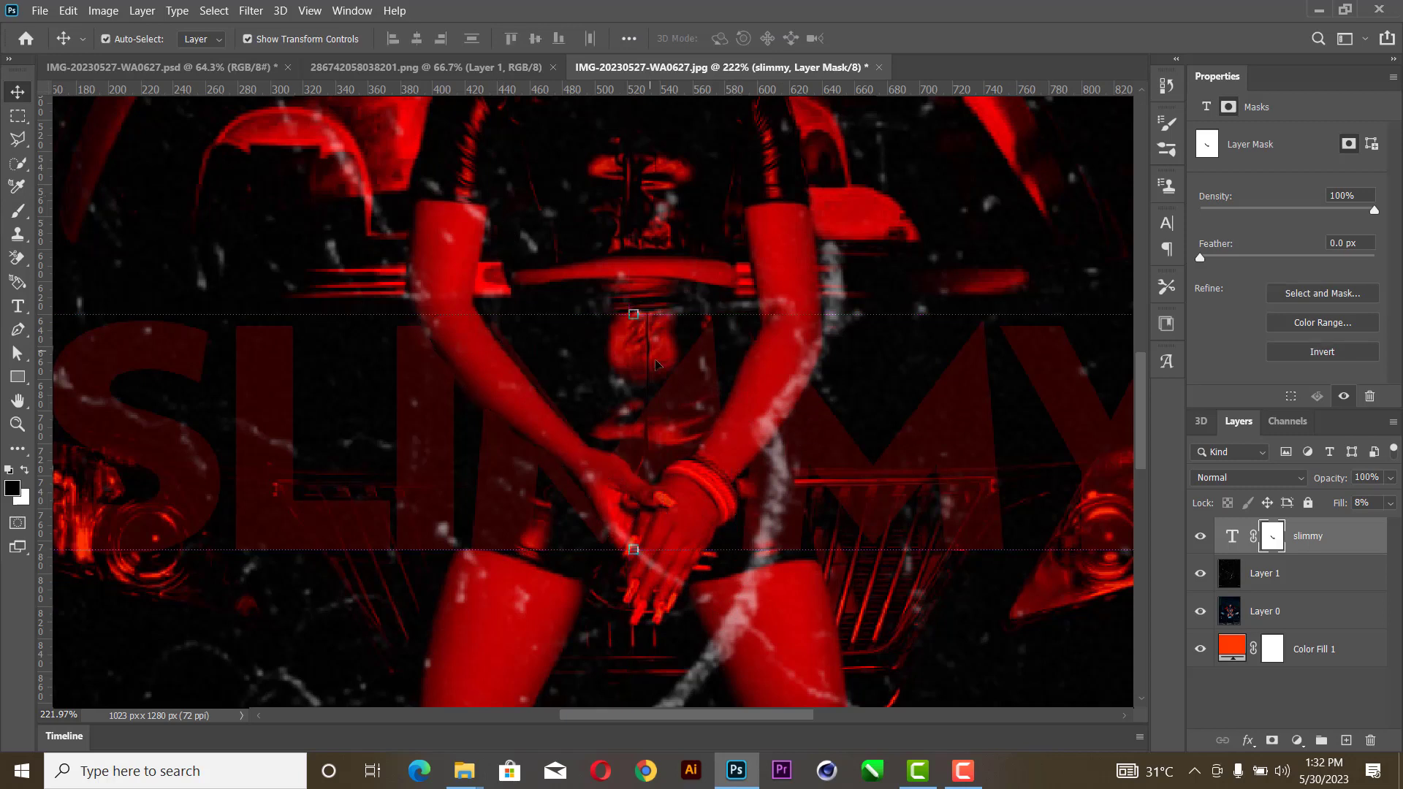
- Select the woman's other forearm from below the elbow down to the bracelets with a closed polygonal selection
key("l")
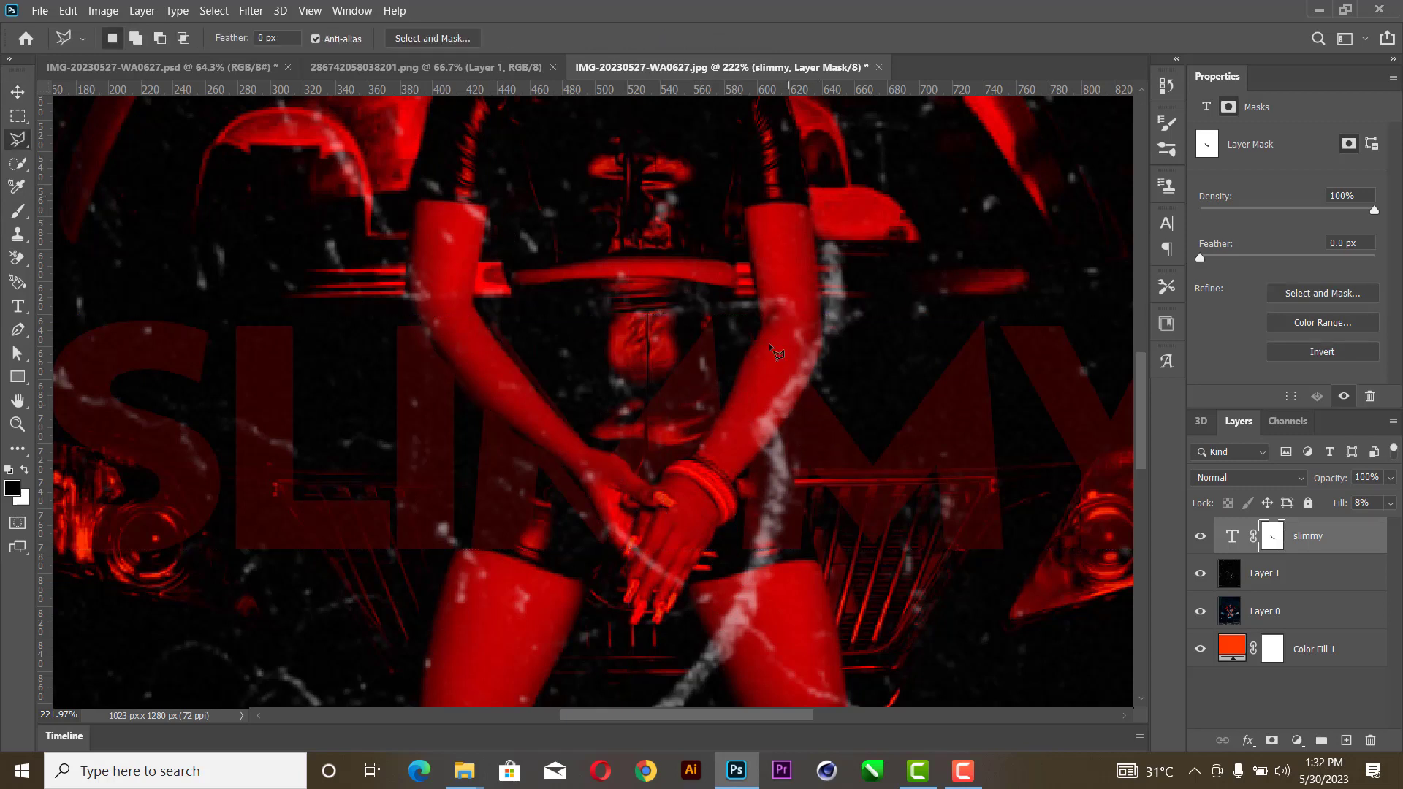
left_click(747, 468)
left_click(825, 326)
left_click(771, 320)
left_click(727, 407)
left_click(731, 461)
left_click(742, 469)
- Paint the selected forearm black on the SLIMMY layer mask, clear the selection and fit the poster on screen
key("b")
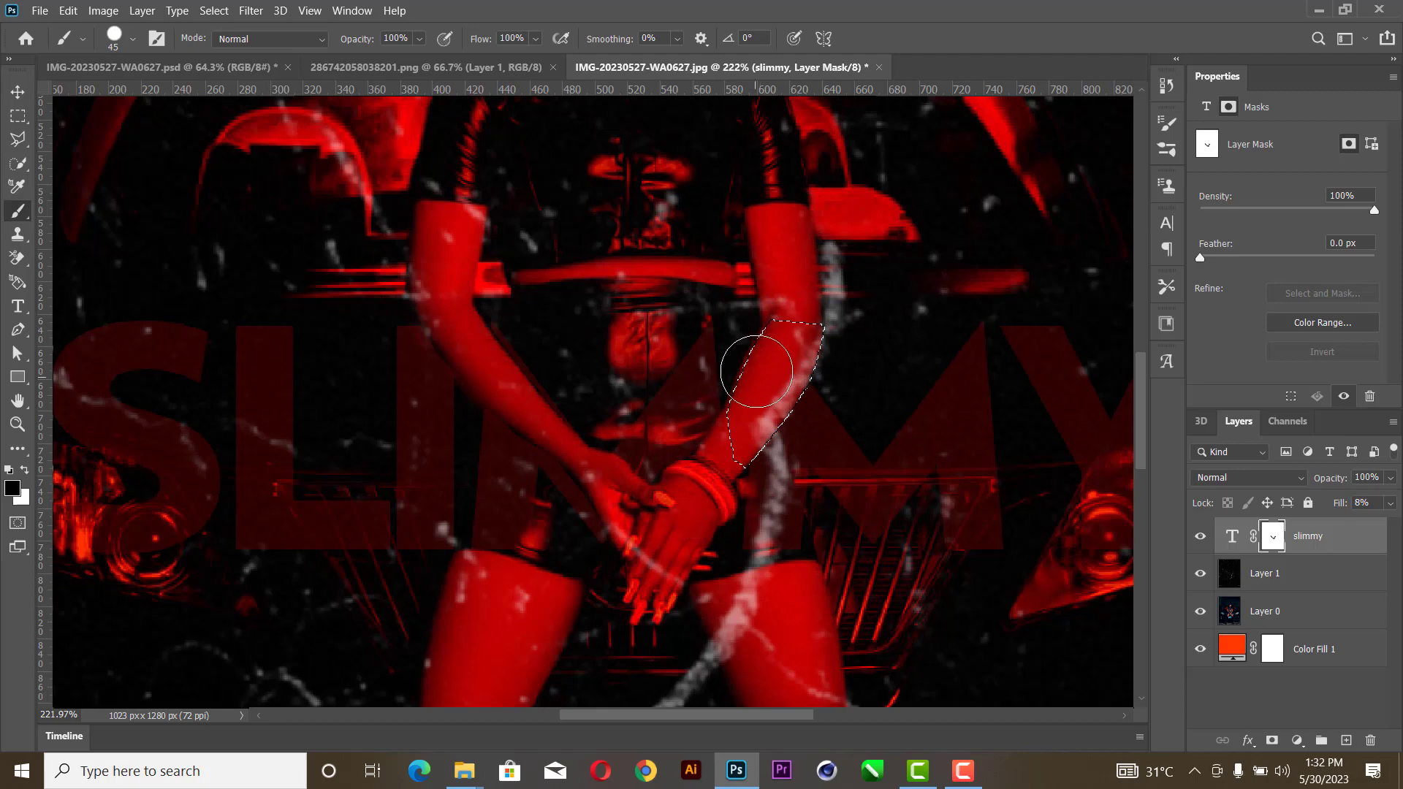
key("ctrl+d")
key("z")
right_click(807, 291)
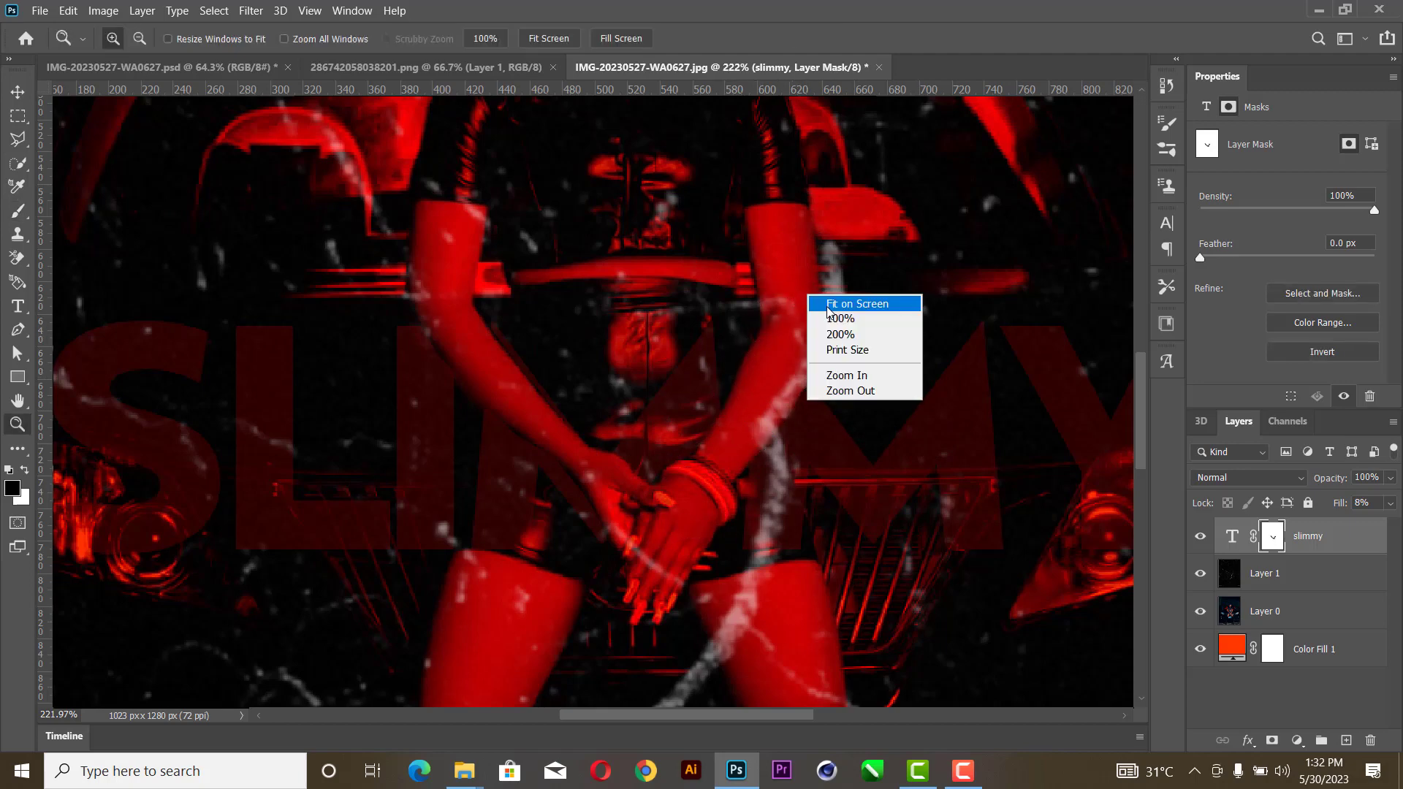
left_click(837, 303)
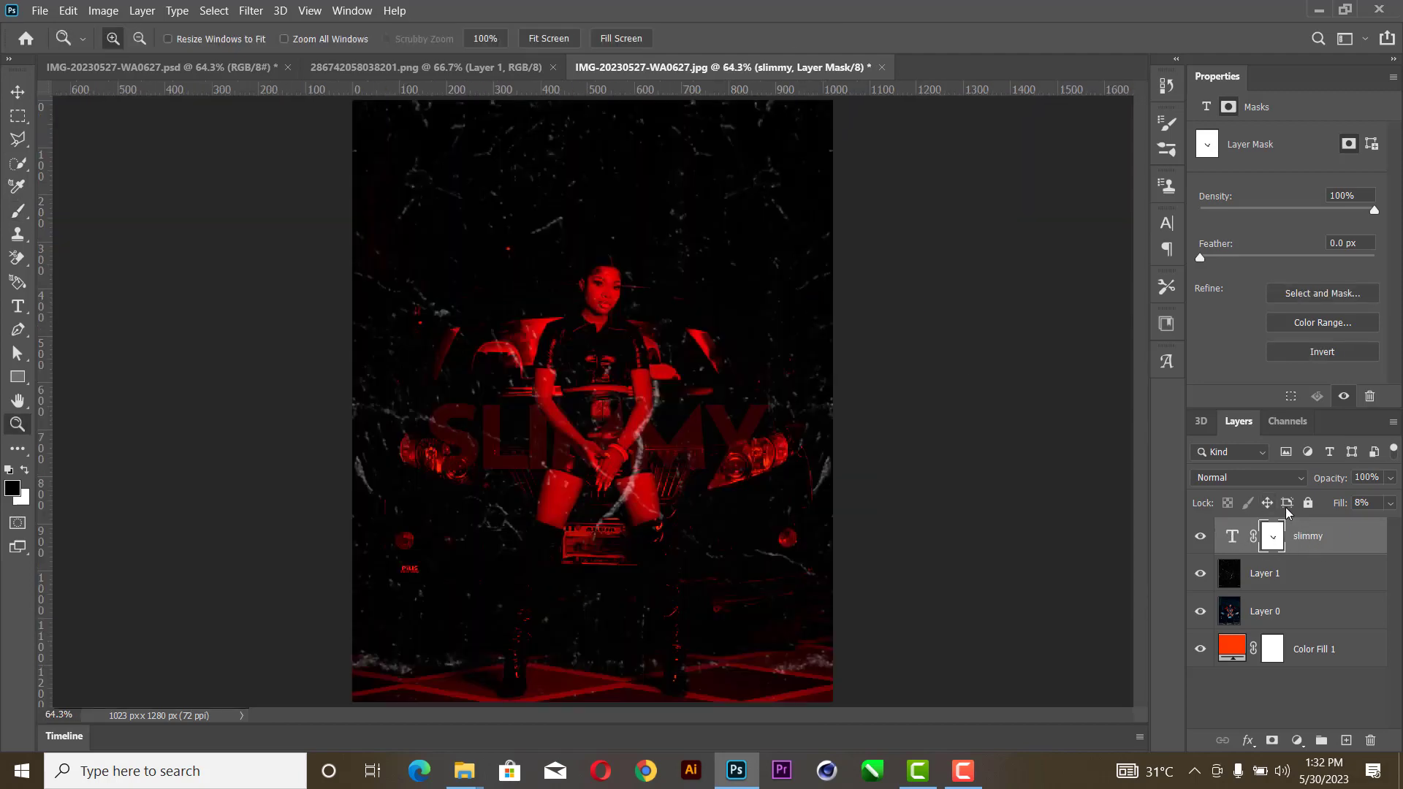
- Set the SLIMMY text layer's blend mode to Soft Light and inspect the text over the car
key("ctrl+2")
left_click(1266, 480)
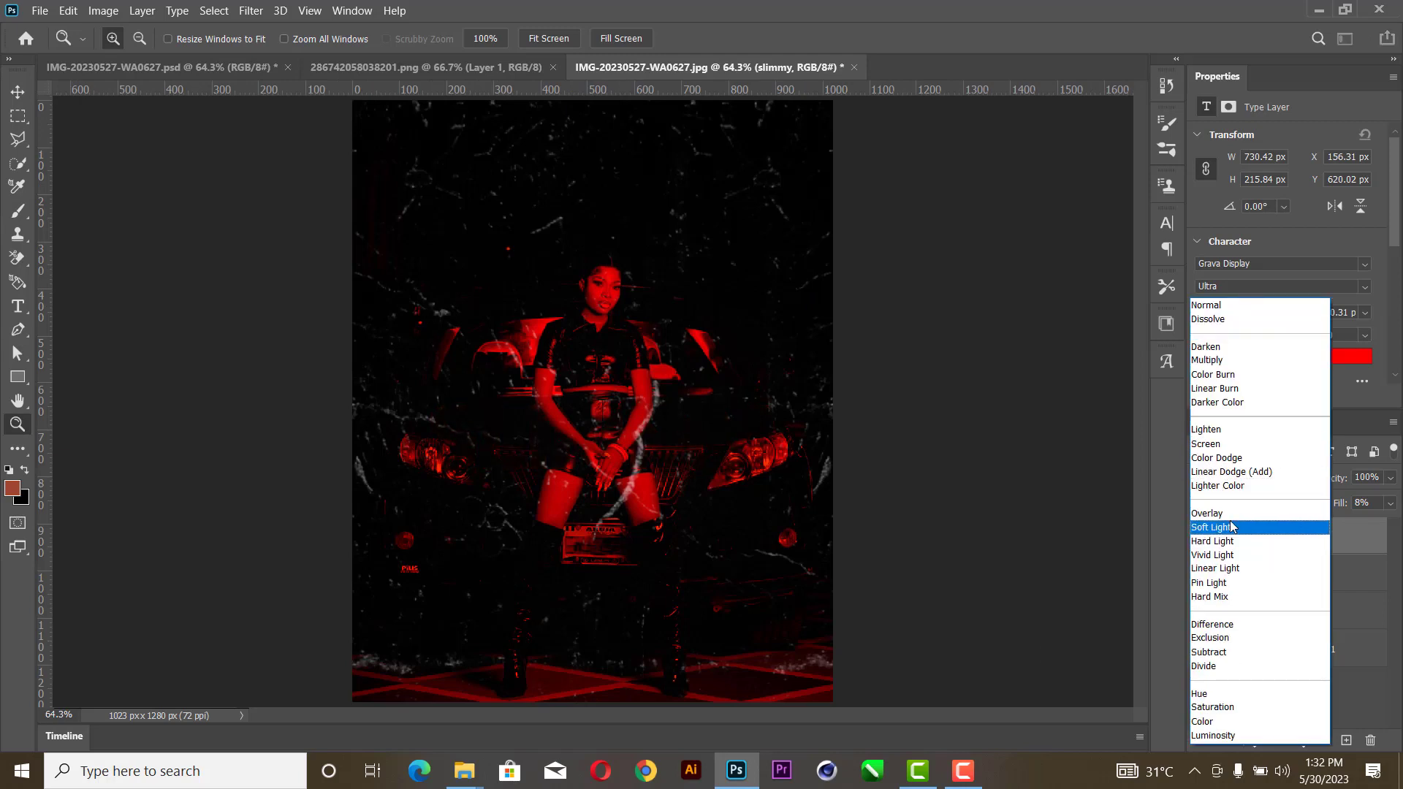
left_click(1232, 527)
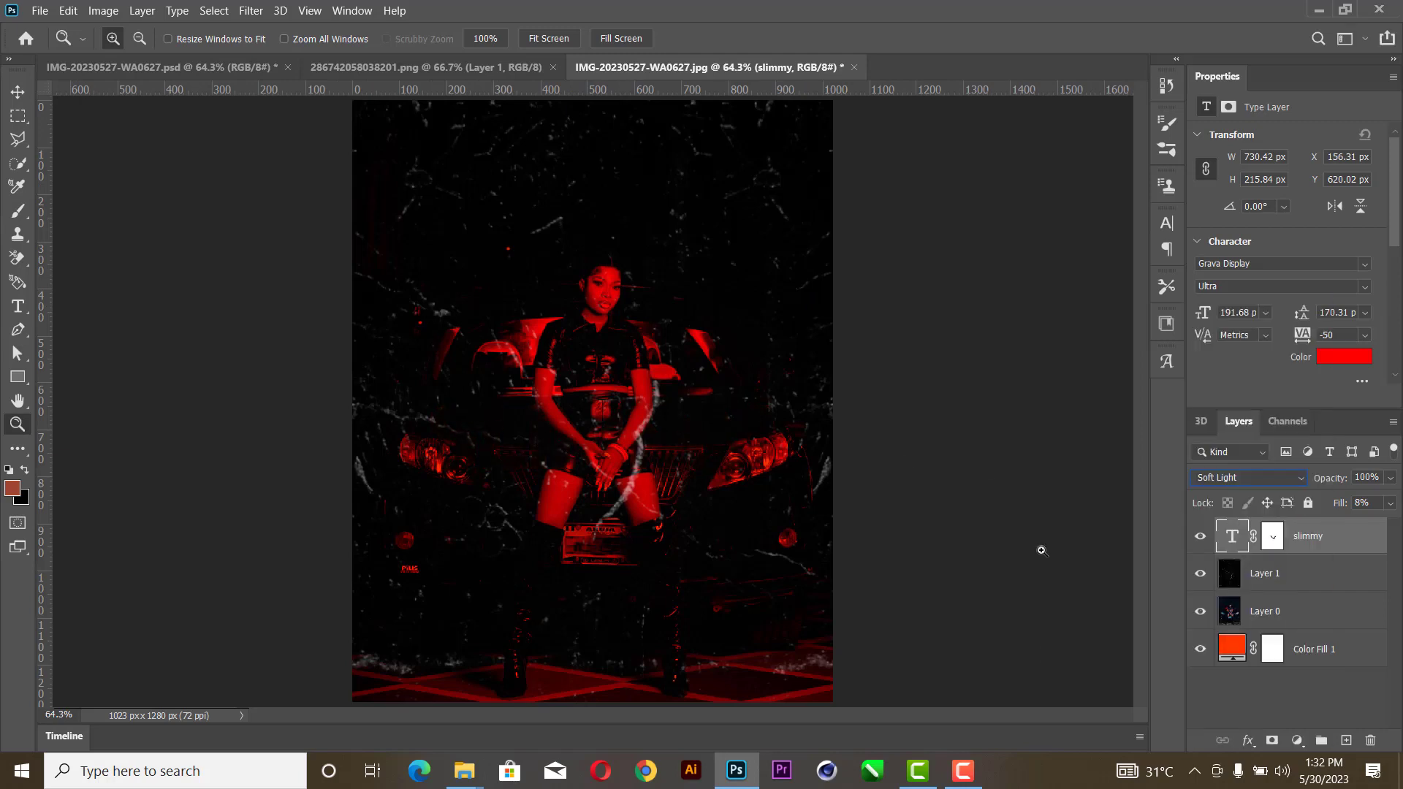
key("alt")
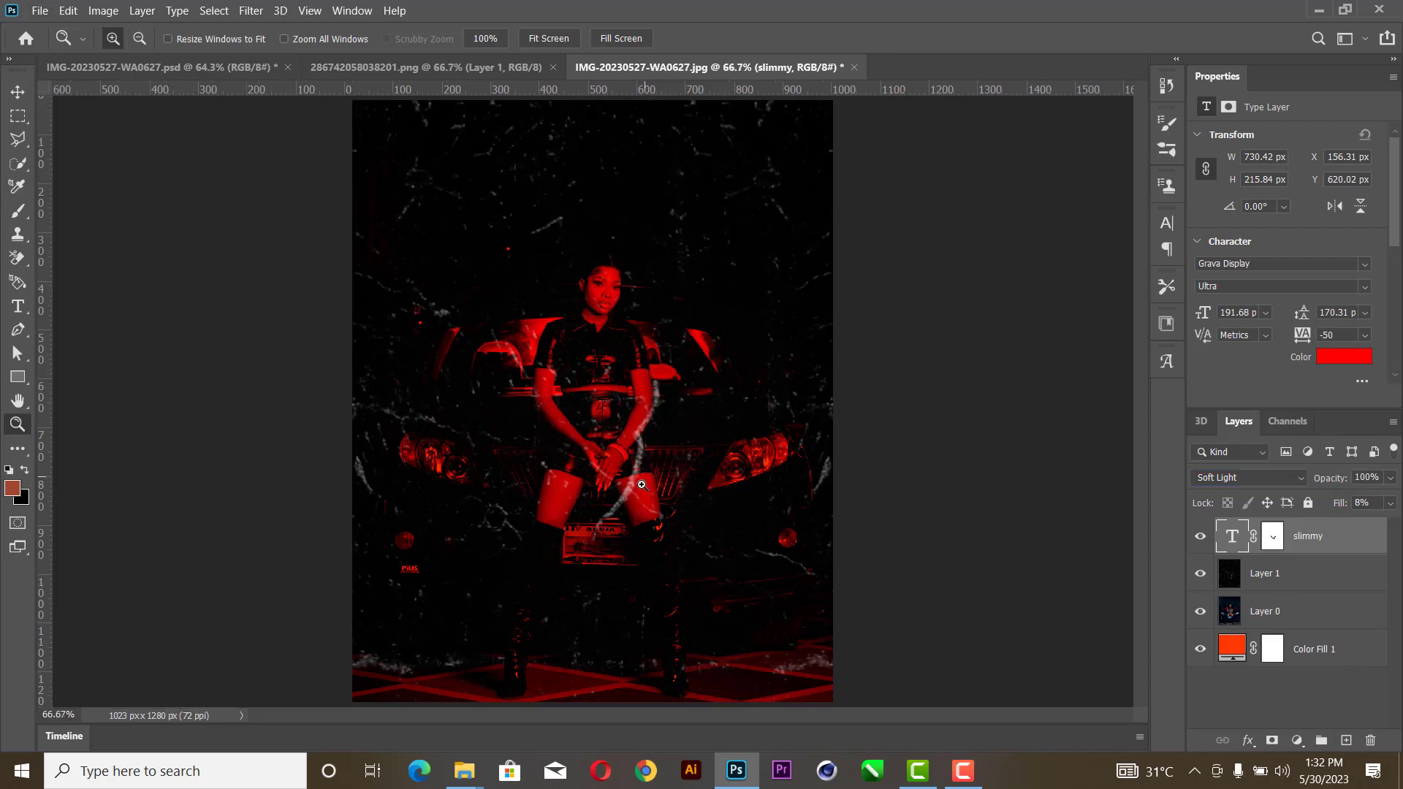
scroll(628, 479, "up", 5)
scroll(626, 482, "down", 1)
key("v")
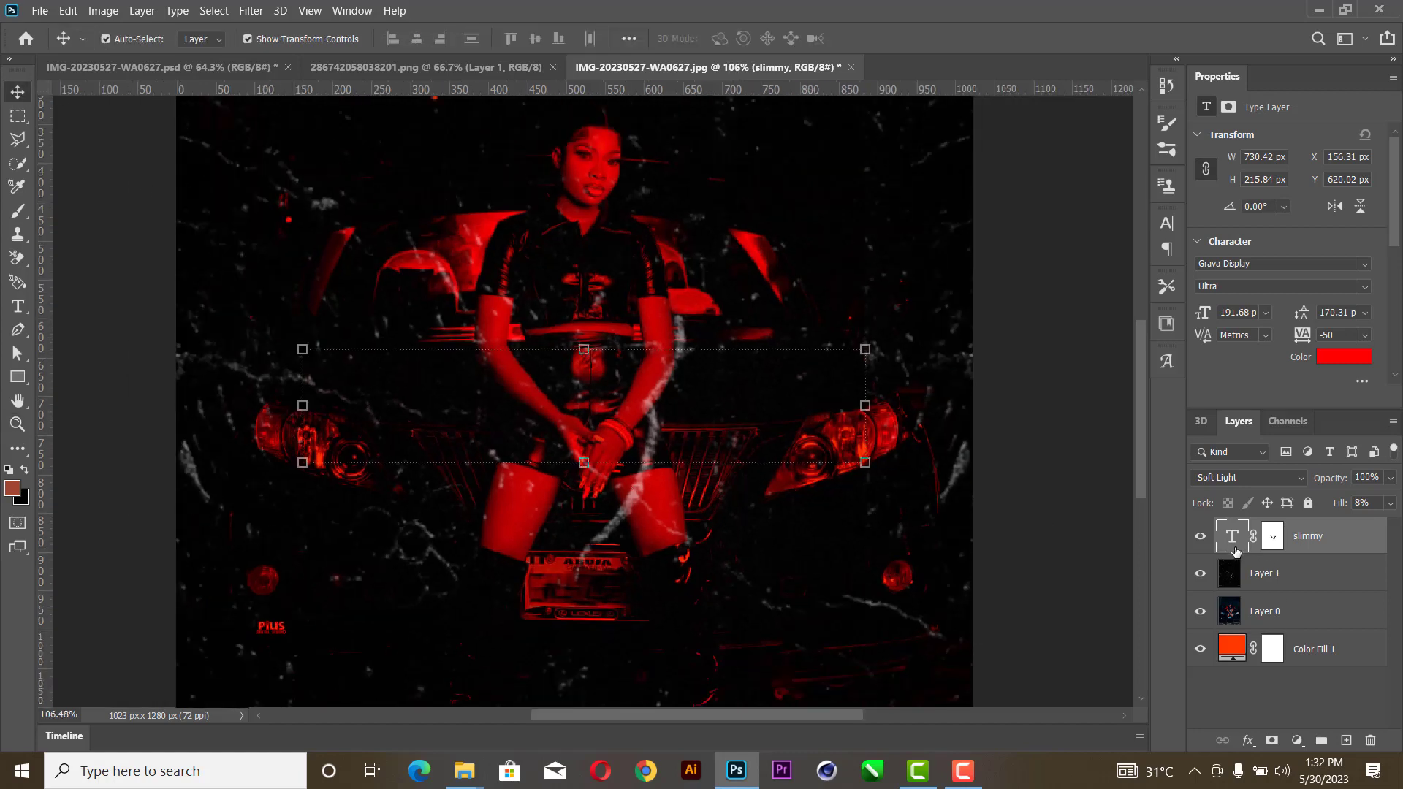
left_click(1273, 541)
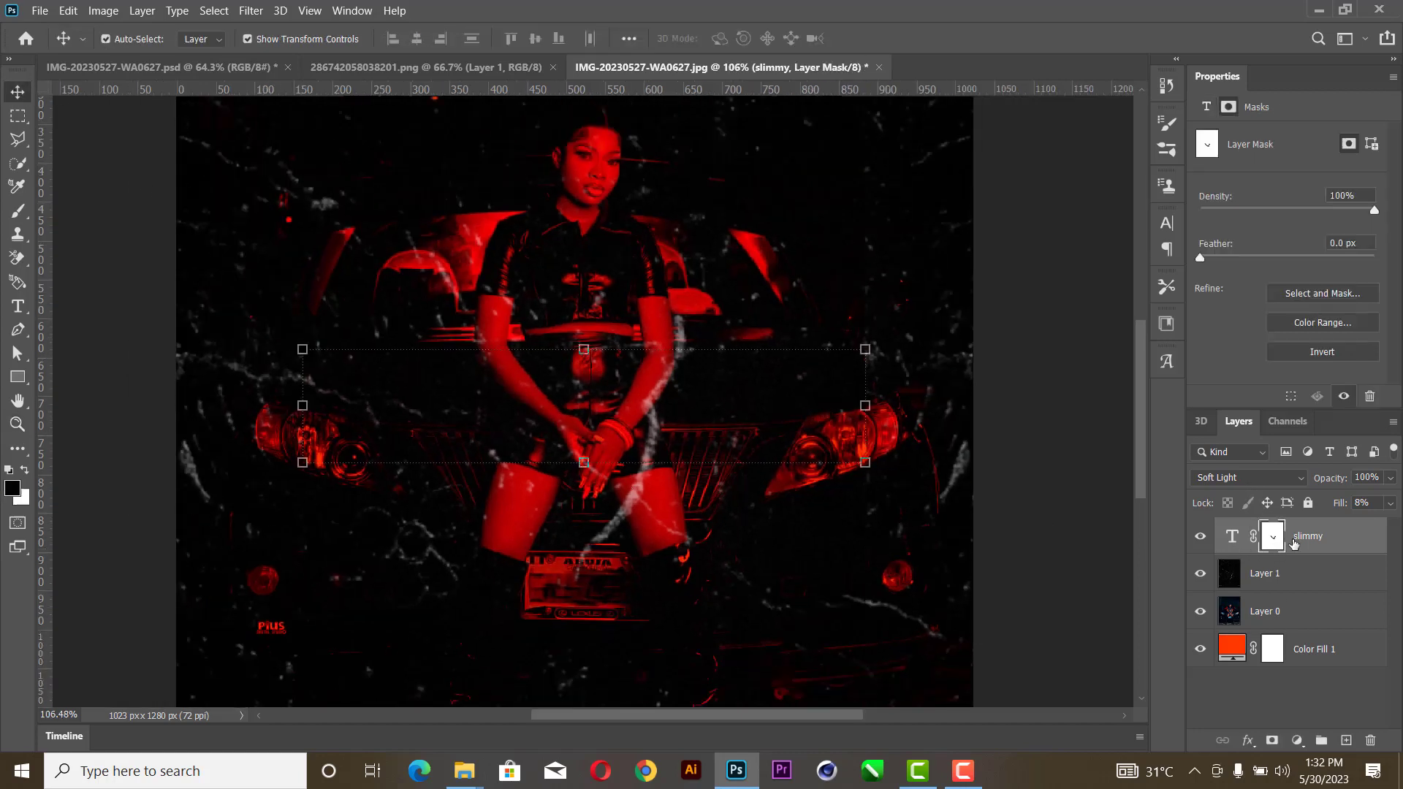
key("ctrl+2")
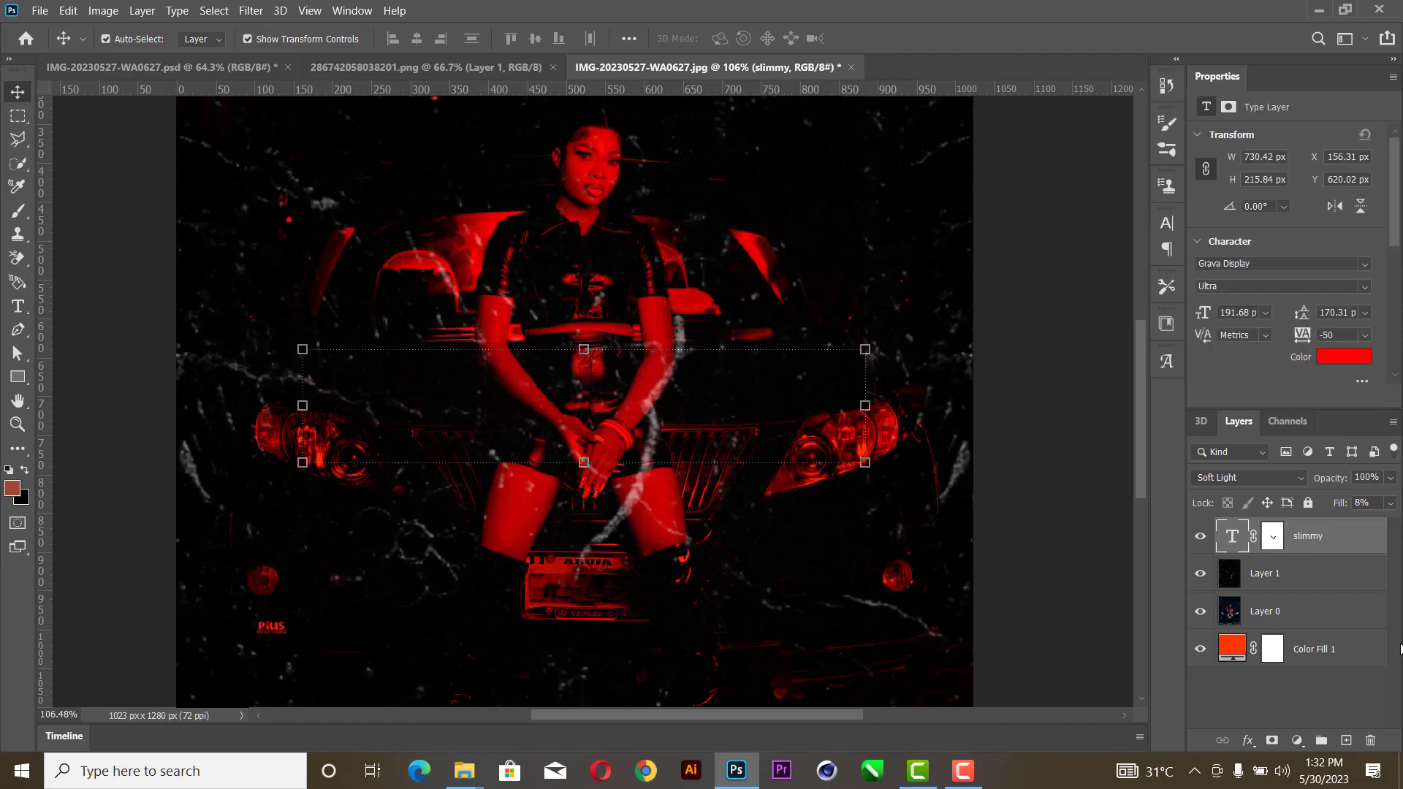
- Change the Color Fill 1 layer's colour to pale pink ffdbd1
double_click(1232, 652)
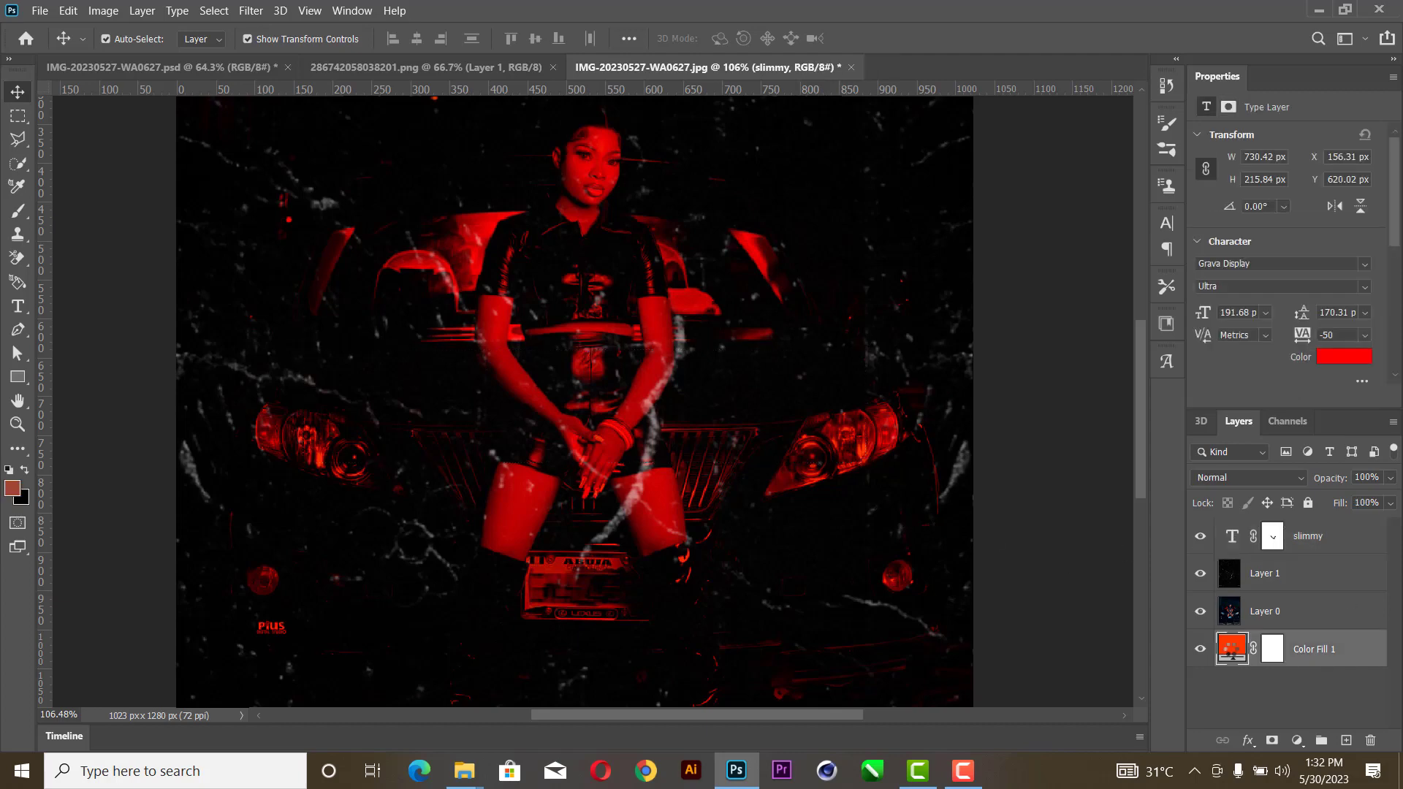
mouse_move(950, 182)
left_mouse_down()
mouse_move(900, 124)
mouse_move(949, 146)
mouse_move(961, 132)
left_mouse_up()
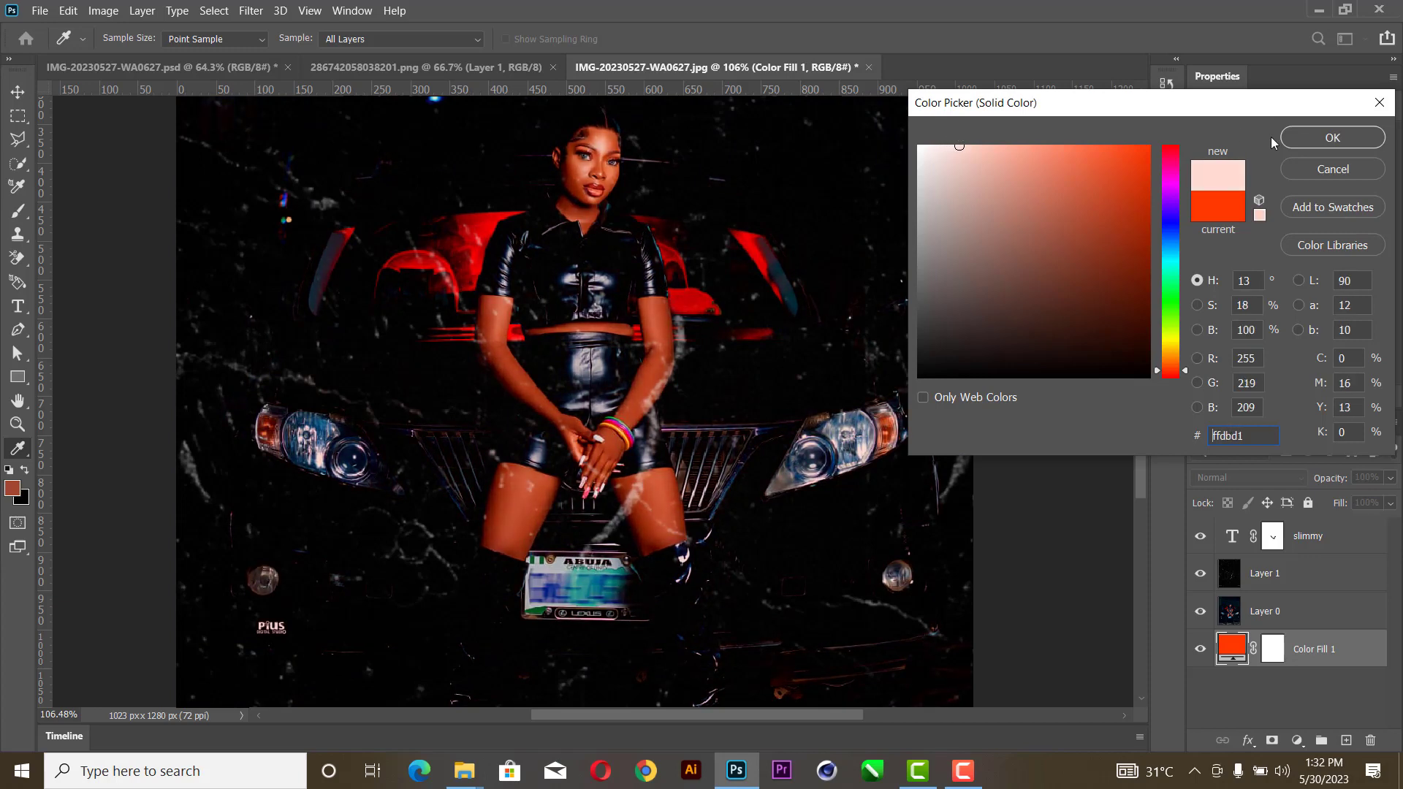
left_click(1303, 143)
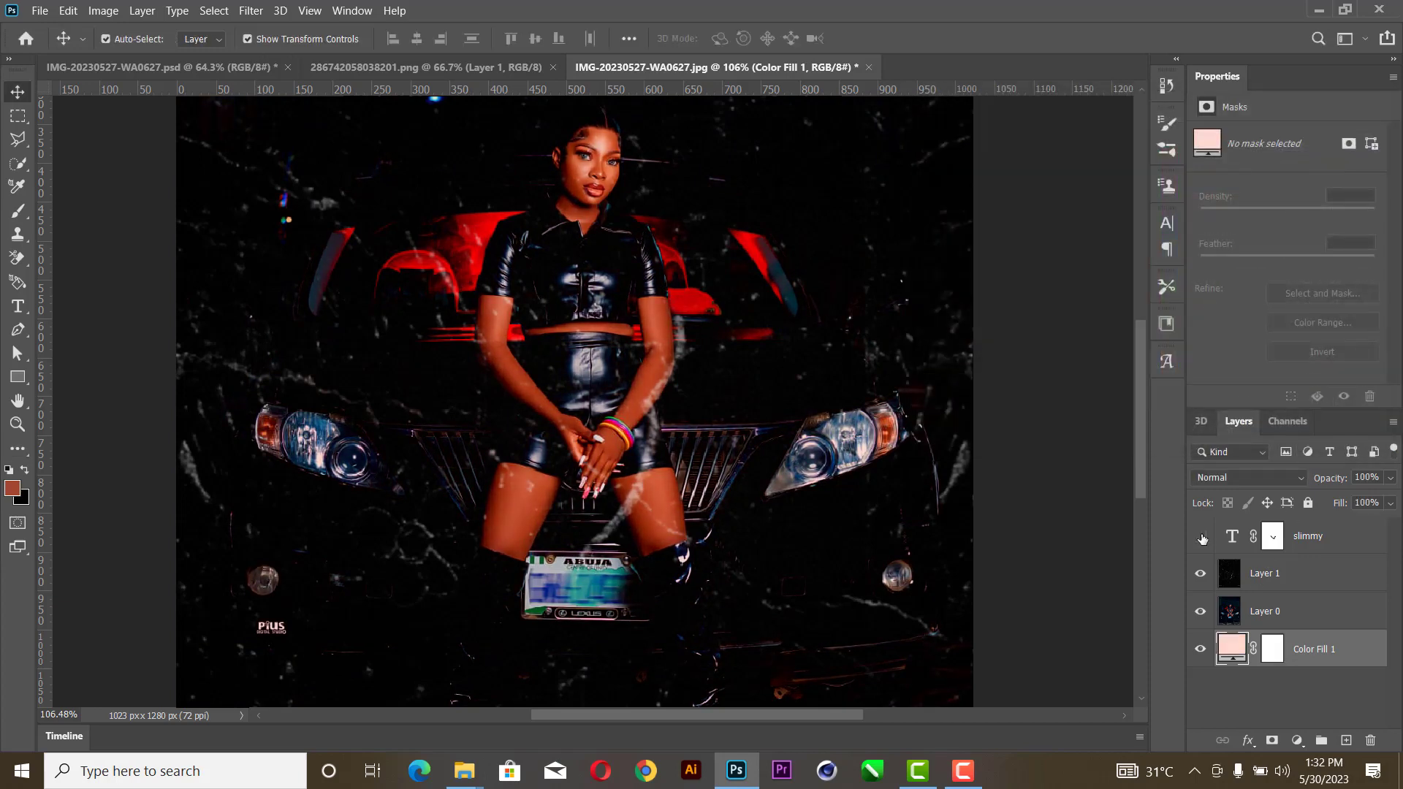
- Apply Soft Light blending to the SLIMMY text layer, raise its fill to 100% and deselect the layer
left_click(1311, 536)
left_click(1244, 477)
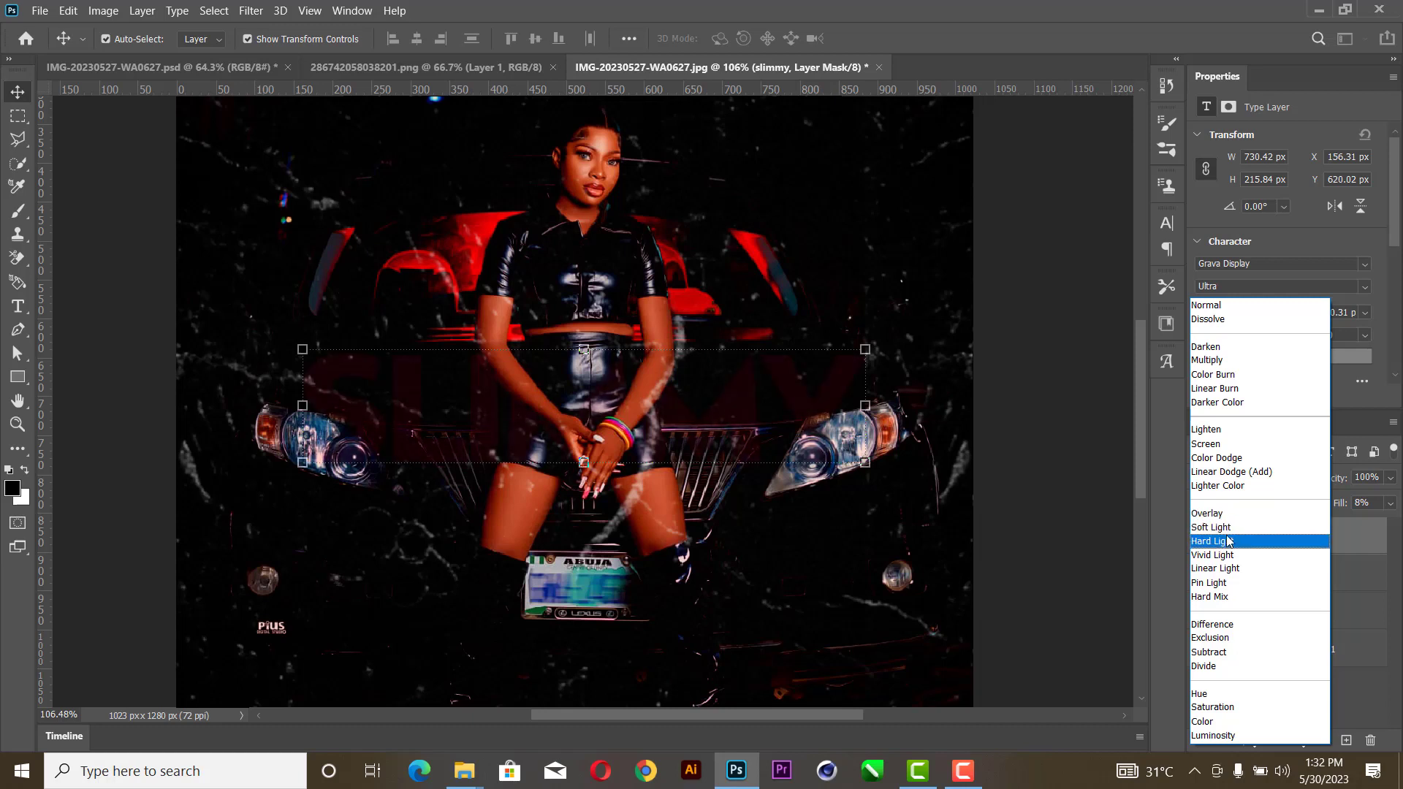
left_click(1227, 527)
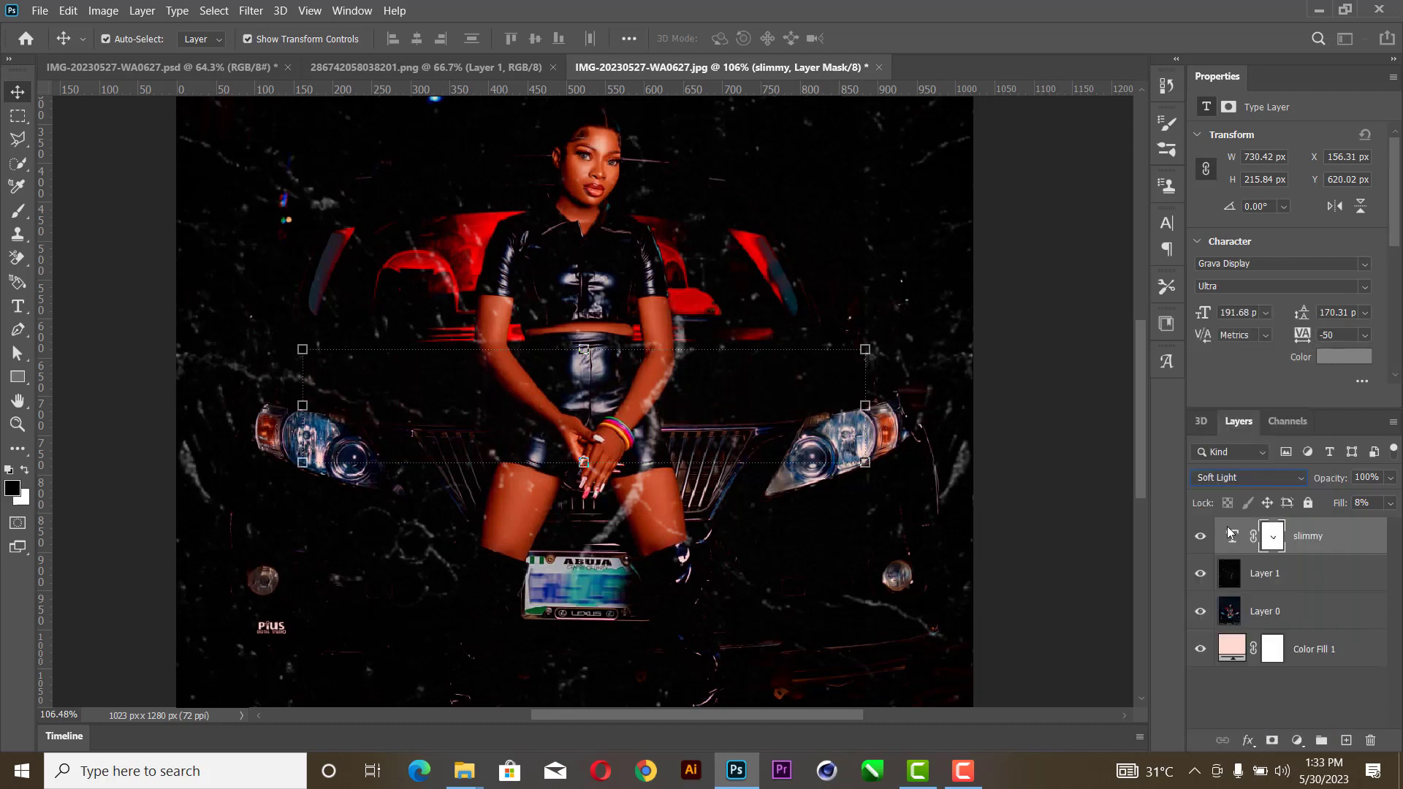
left_click(1390, 504)
left_click_drag(1358, 532, 1389, 525)
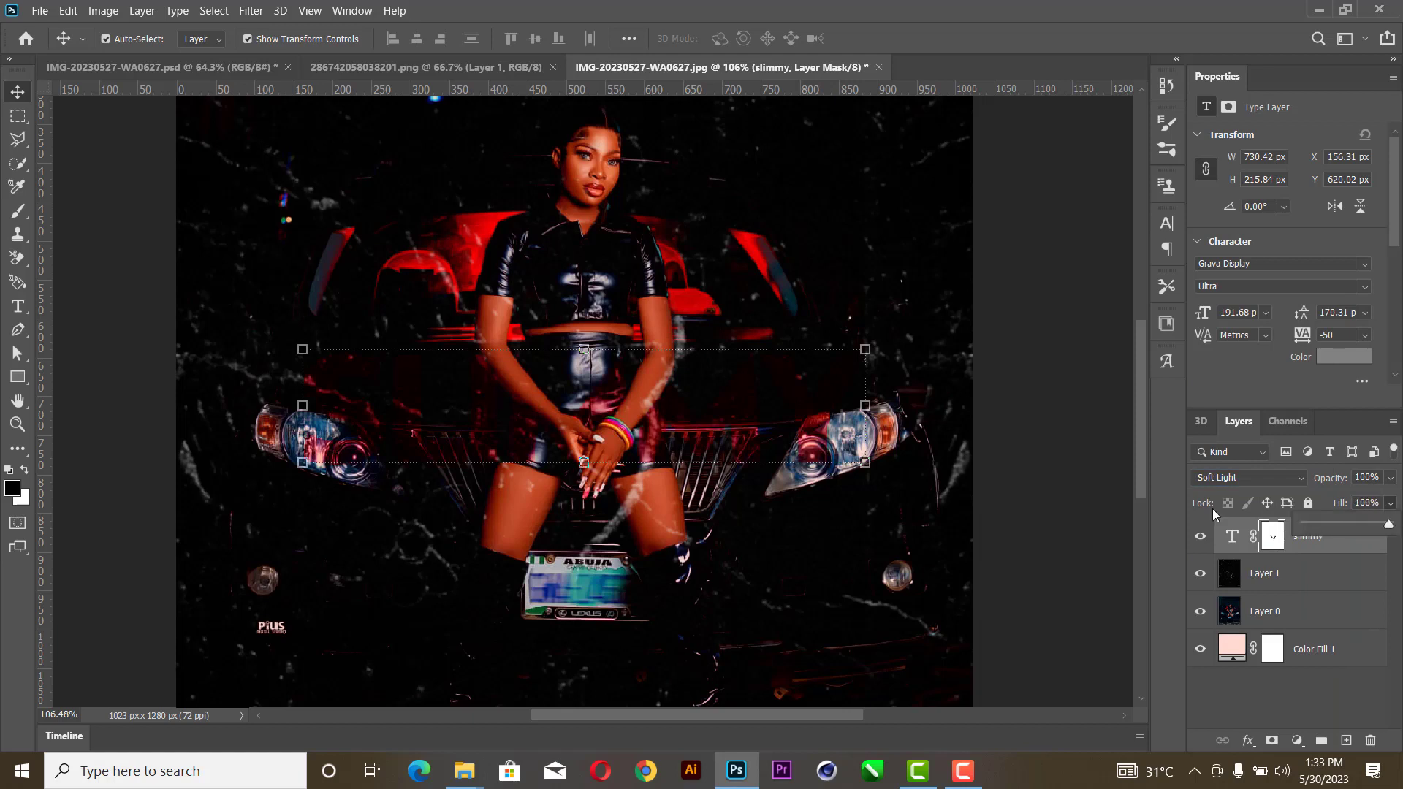
left_click(1233, 541)
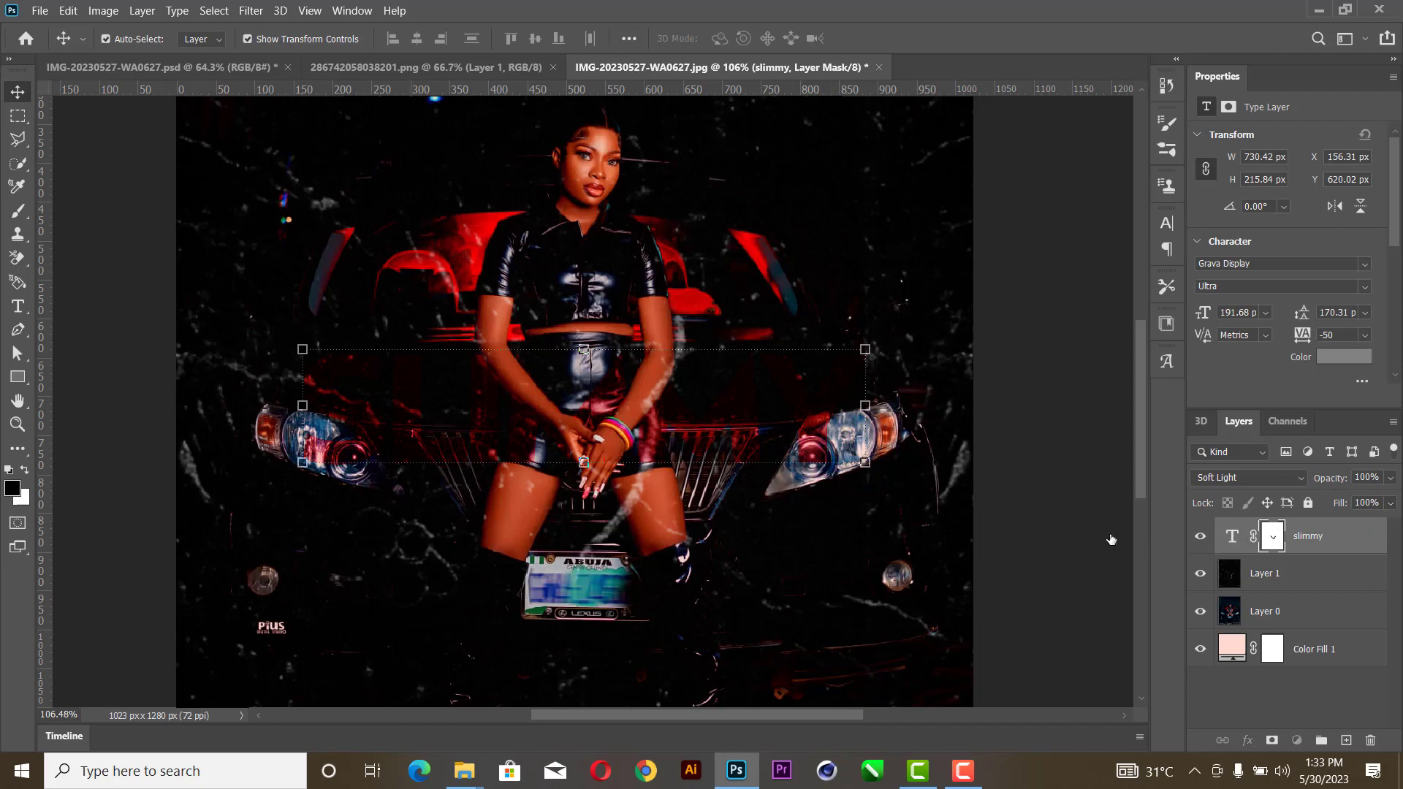
left_click(1052, 475)
scroll(774, 510, "down", 3)
scroll(775, 519, "down", 1)
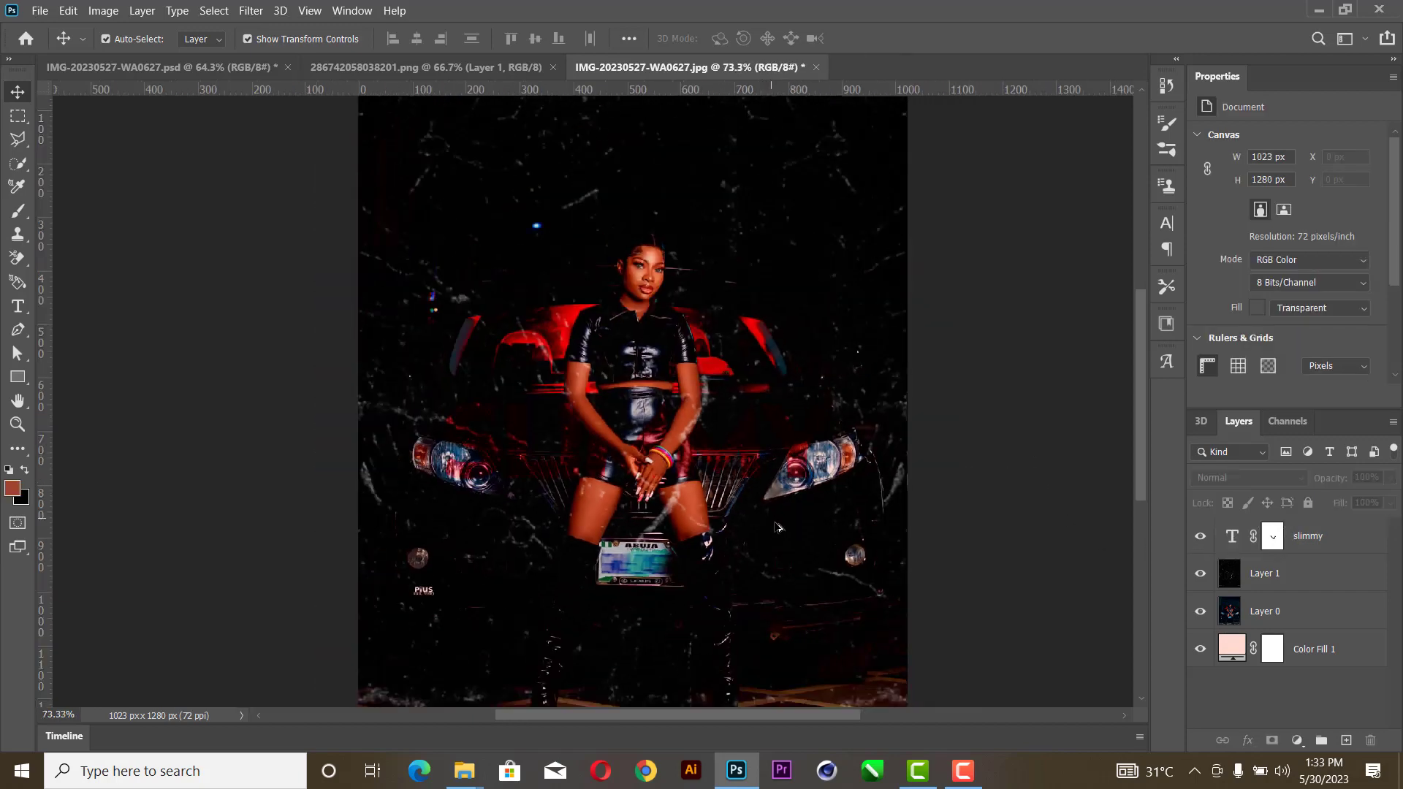
- Lighten the Color Fill 1 layer's colour to ffede8
double_click(1237, 649)
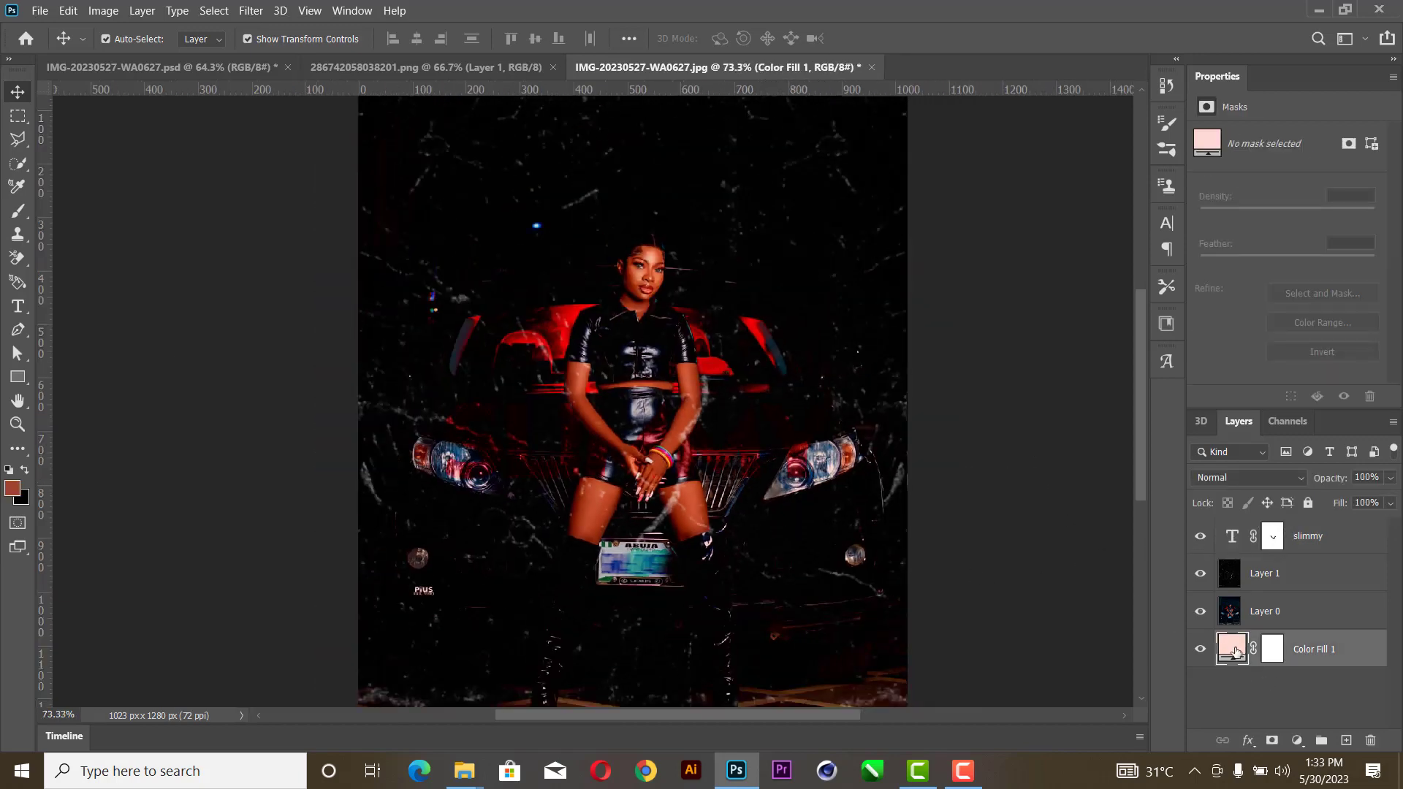
left_click(966, 158)
left_click_drag(965, 158, 940, 134)
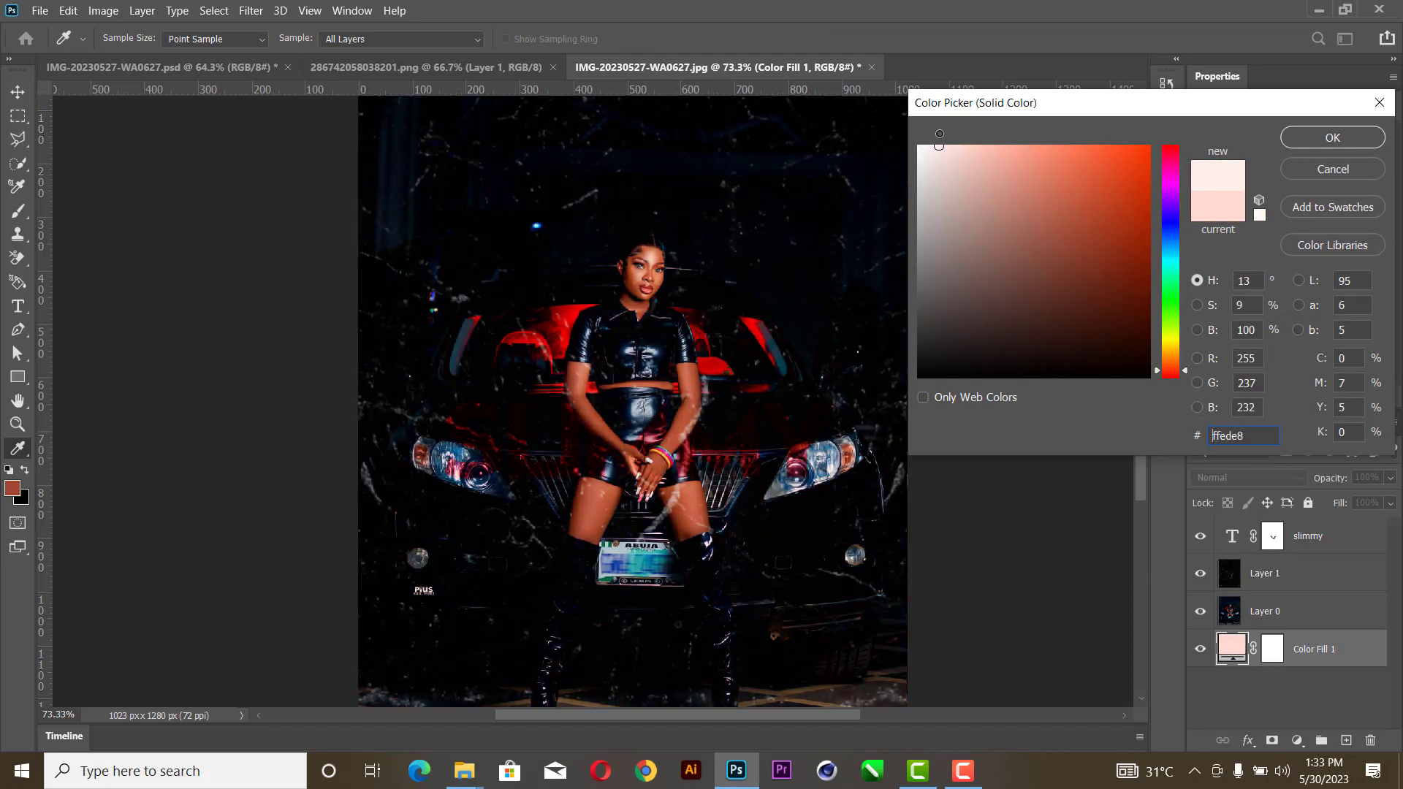
left_click(1316, 135)
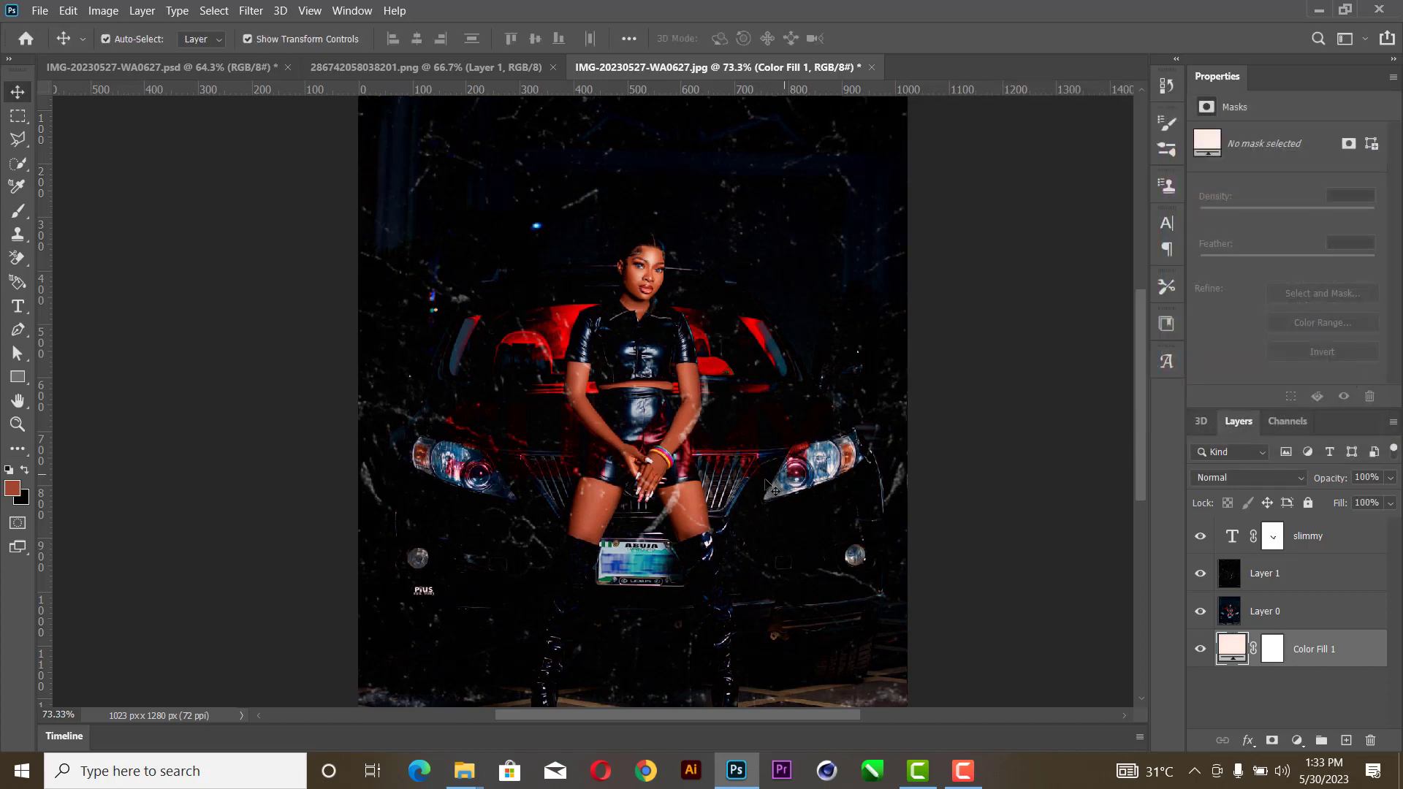
- Set the HAPPY BIRTHDAY text's colour to white
scroll(556, 446, "up", 3)
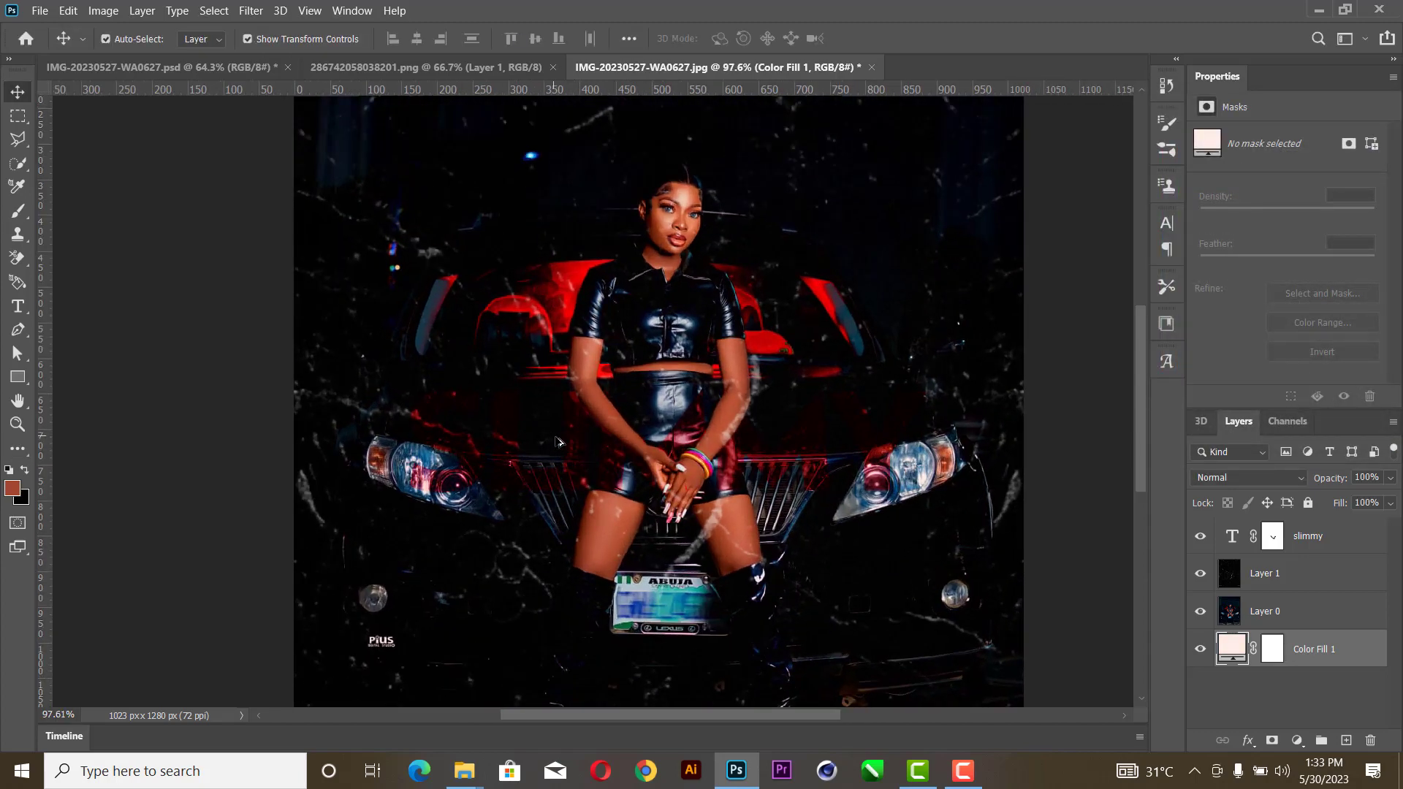
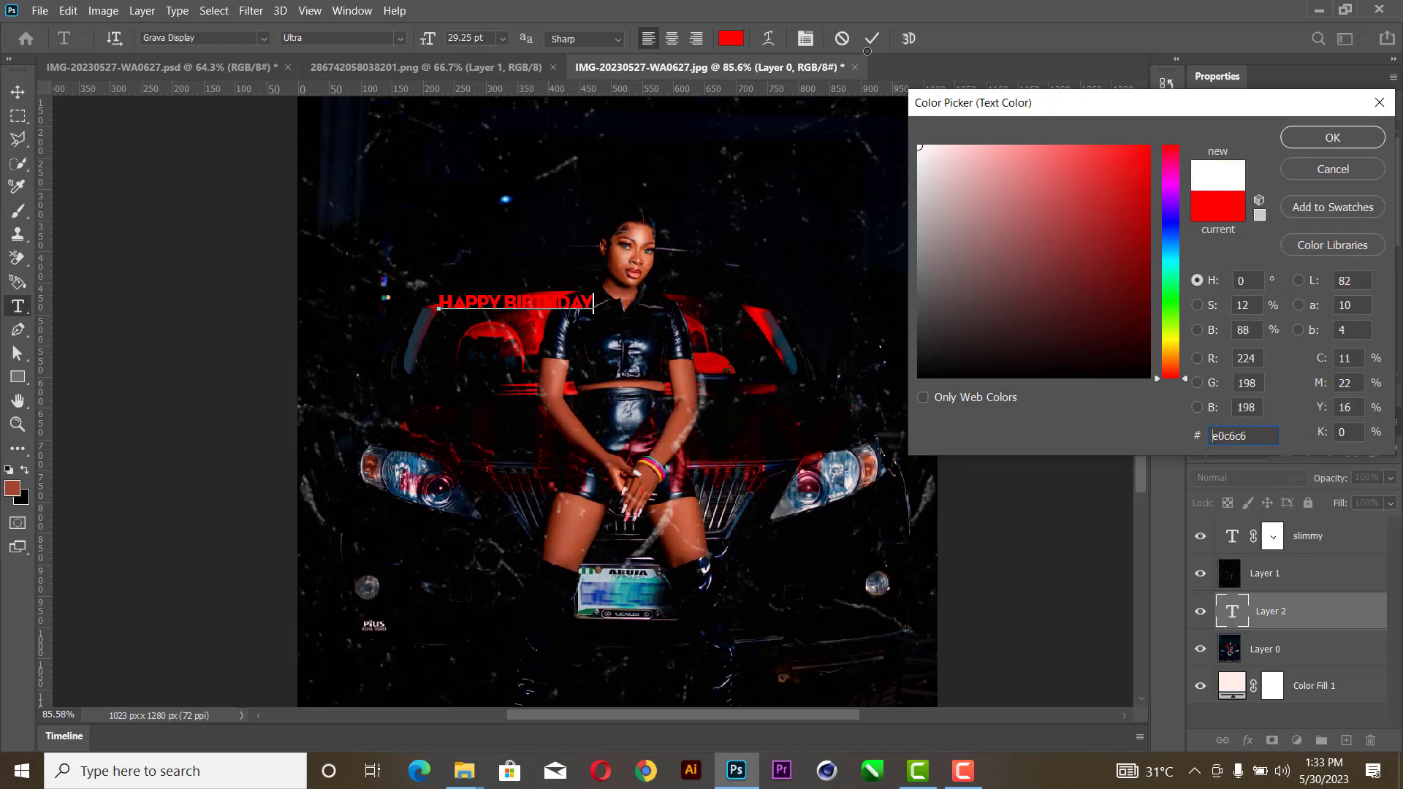
left_click(1332, 138)
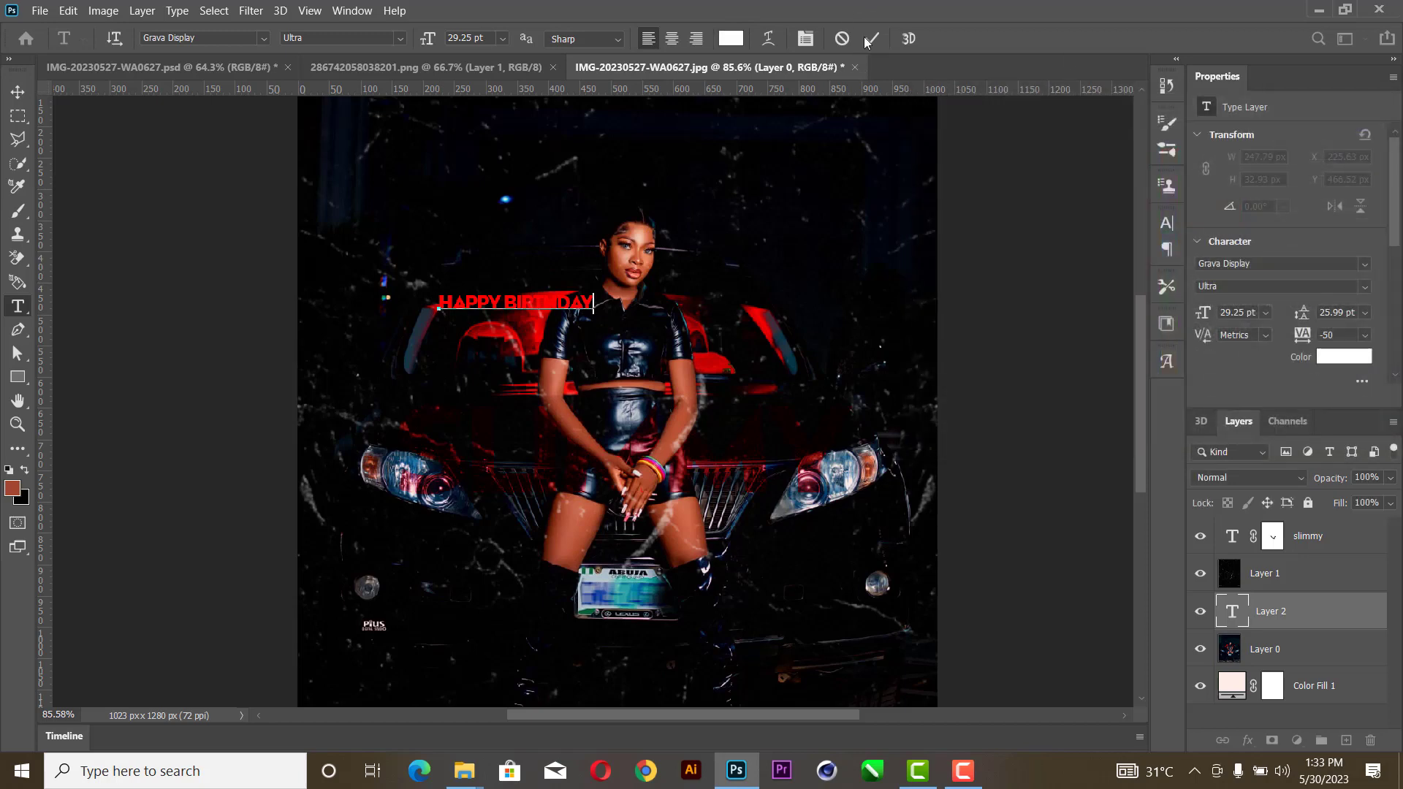
- Finish editing the HAPPY BIRTHDAY text and set its colour to ffffff
left_click(872, 38)
left_click(730, 38)
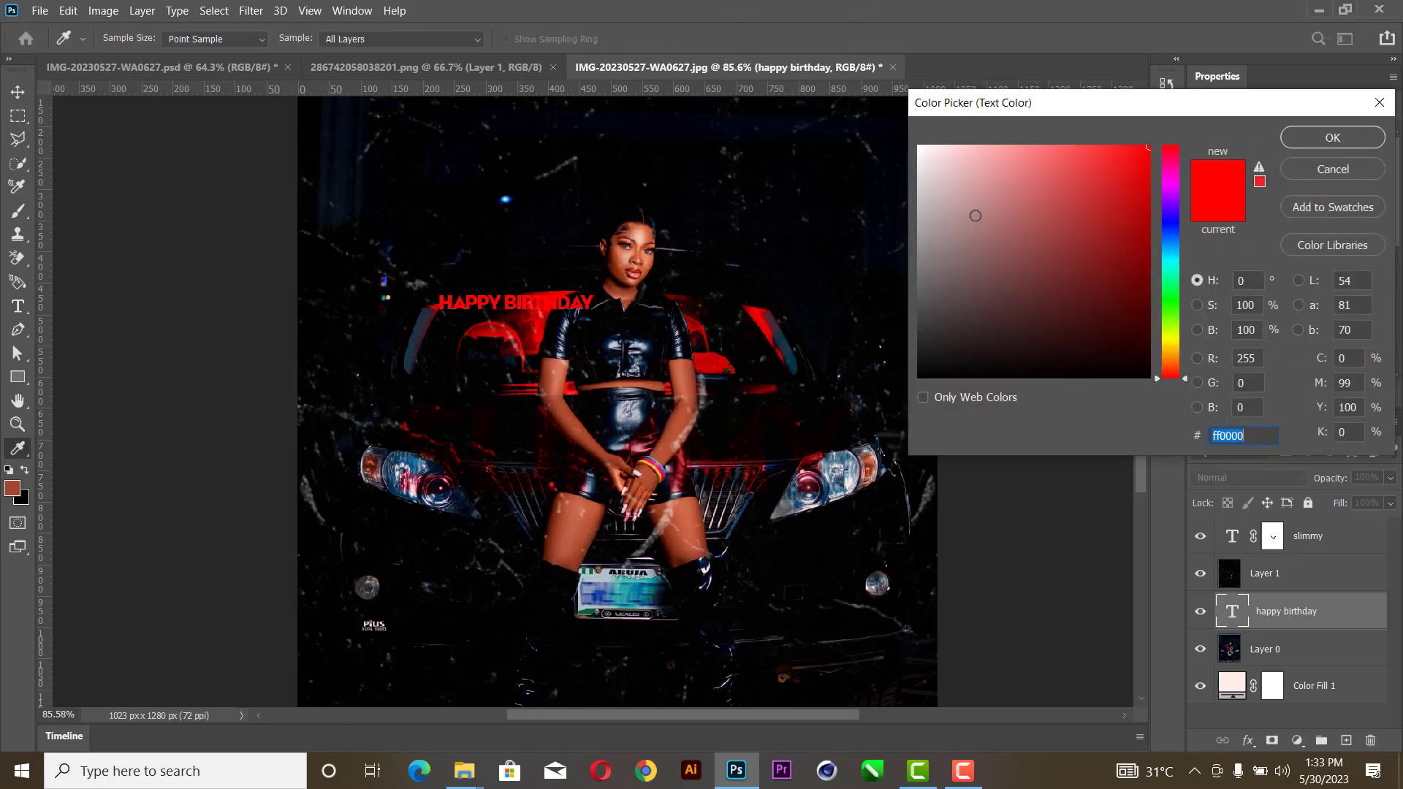
type("ffffff")
left_click(1344, 146)
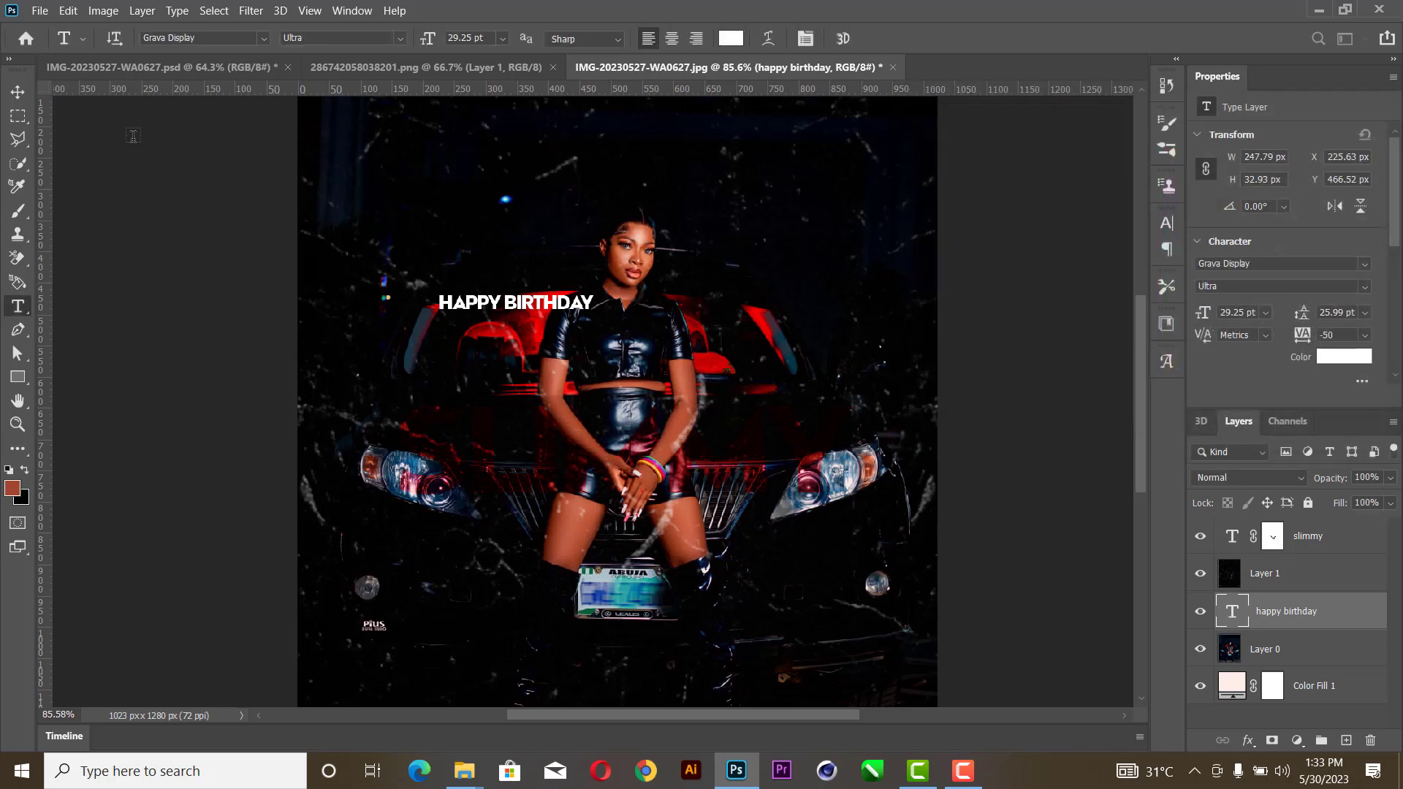
- Reduce the HAPPY BIRTHDAY text's size to 14 pt and widen its tracking to 1000
key("v")
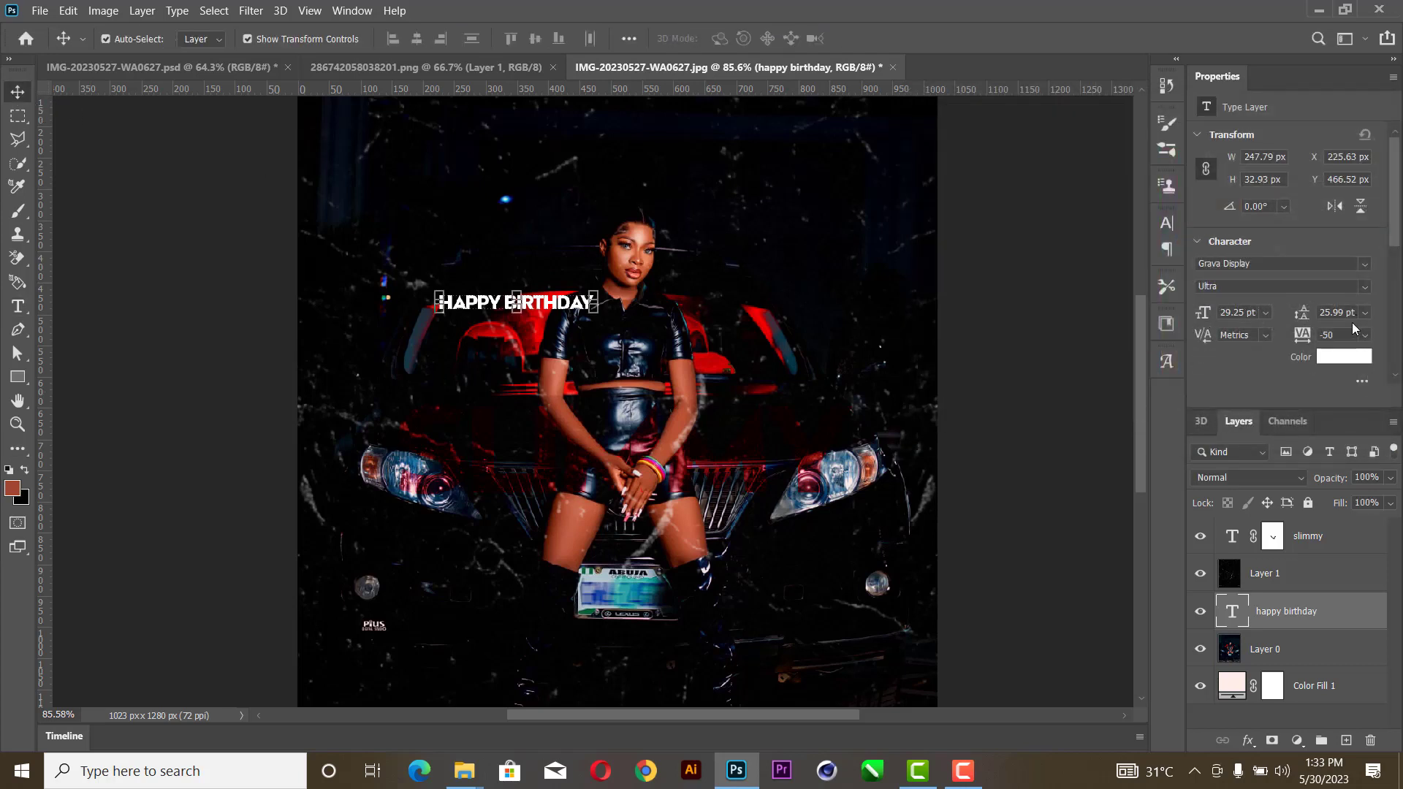
left_click(1264, 313)
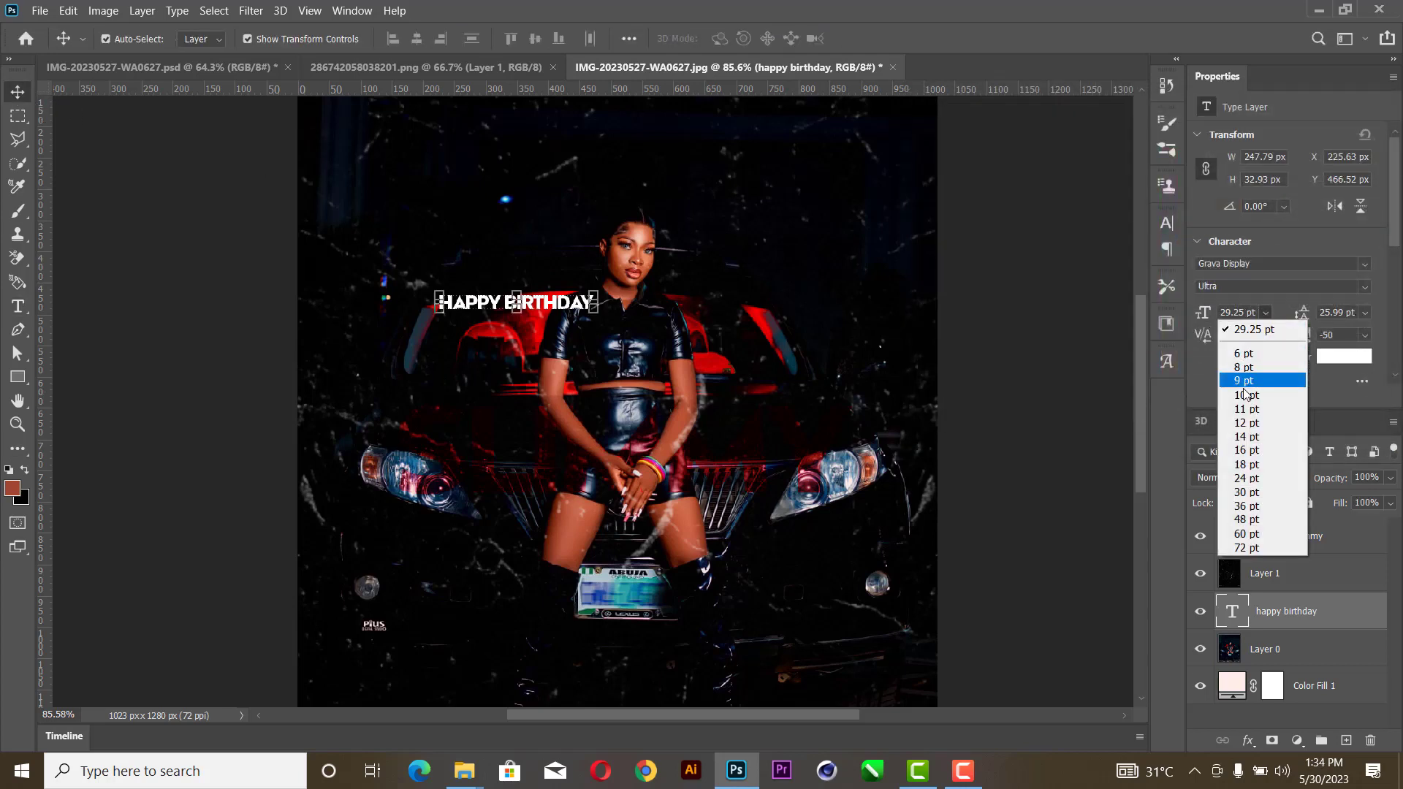
left_click(1246, 434)
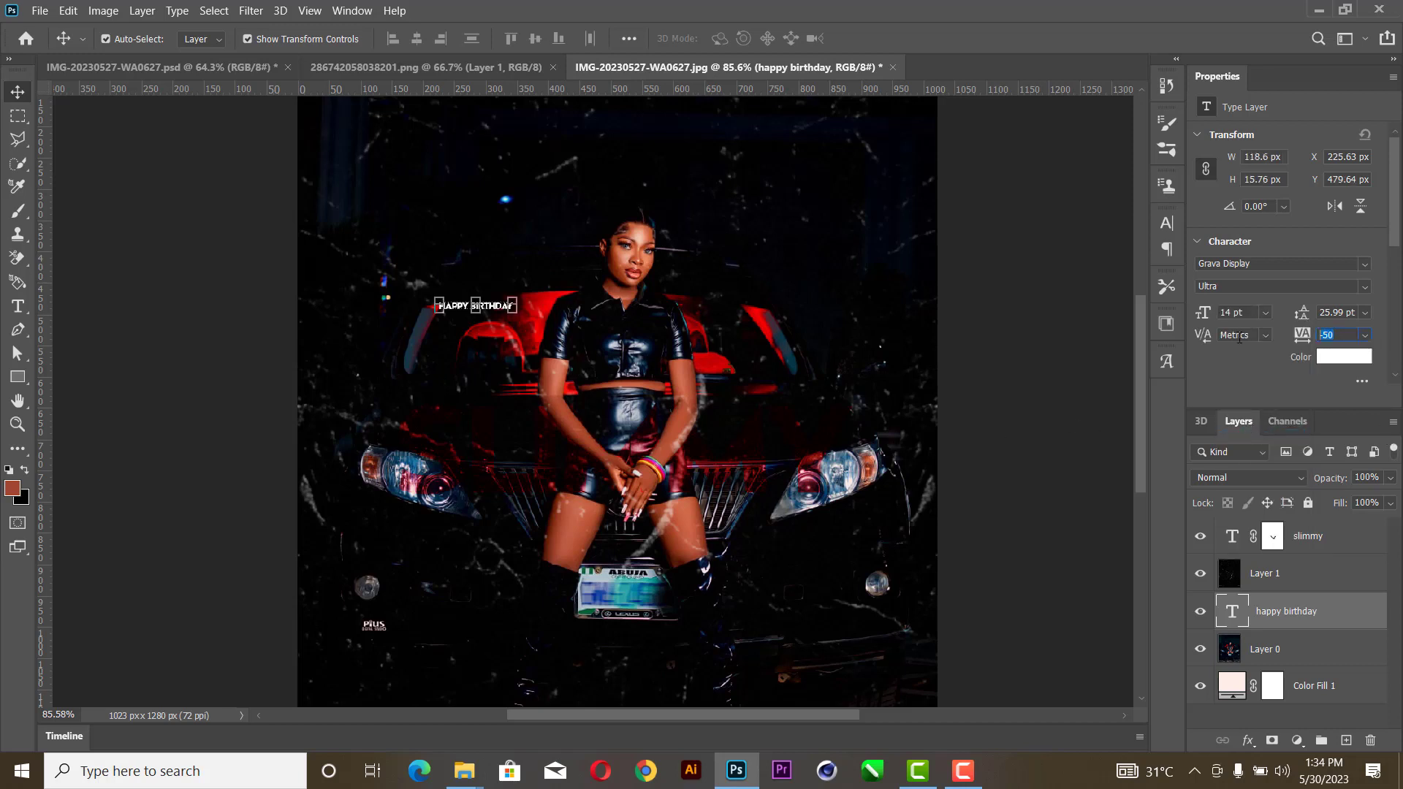
type("1000")
key("Return")
- Place the happy birthday layer above the slimmy layer and centre its text over the woman's waist at about X 361 px, Y 628 px
left_click_drag(588, 310, 540, 249)
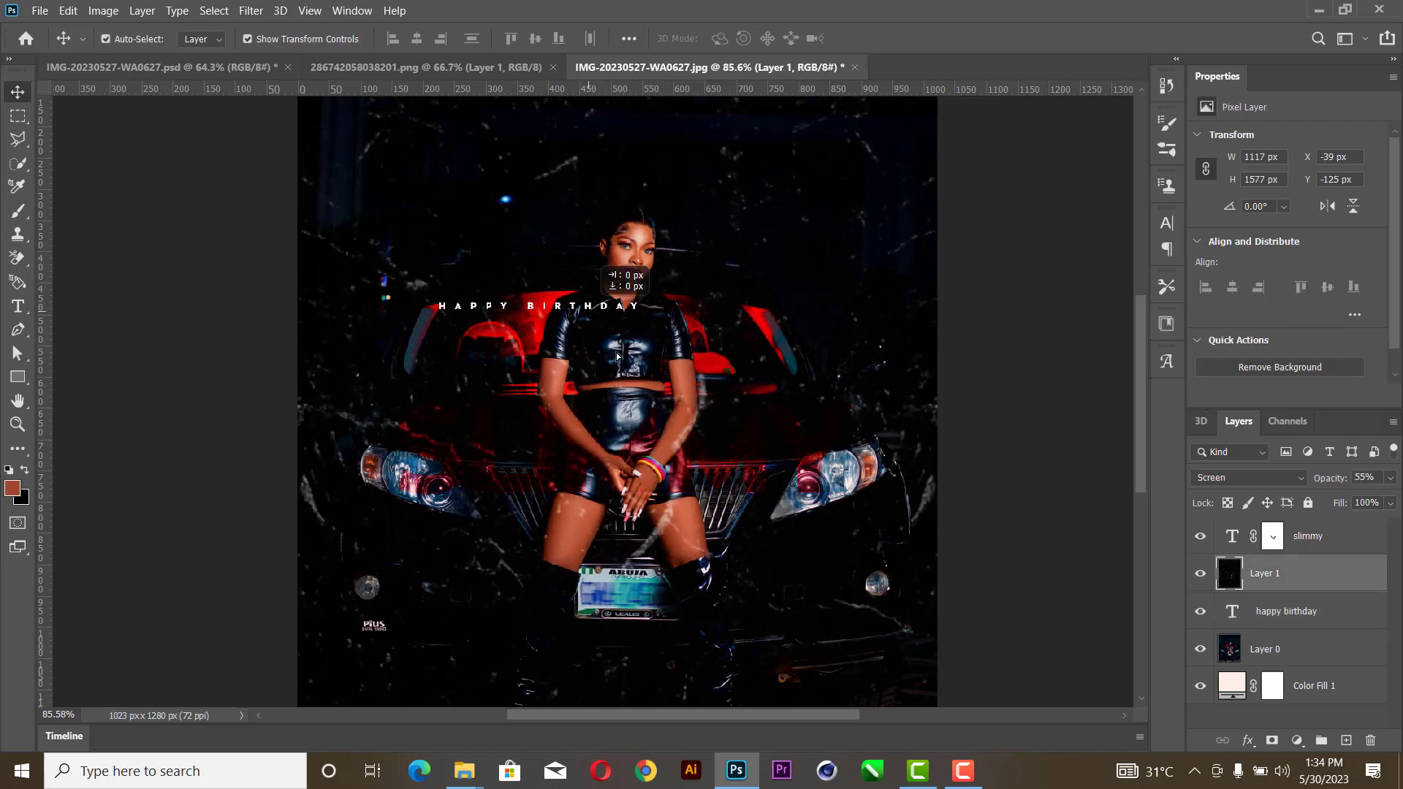
left_click_drag(1304, 611, 1313, 520)
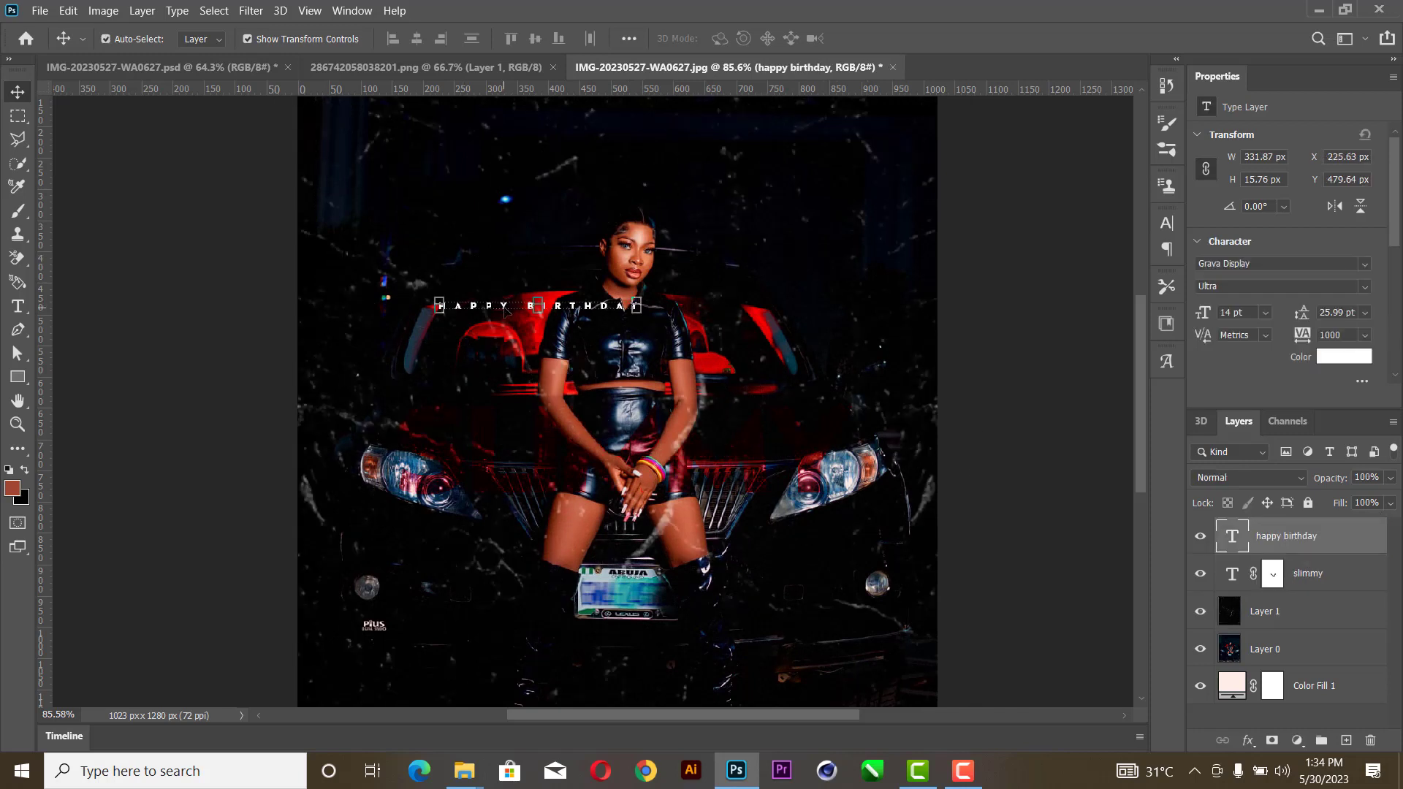
left_click_drag(505, 313, 589, 401)
key("z")
right_click(737, 271)
left_click(753, 277)
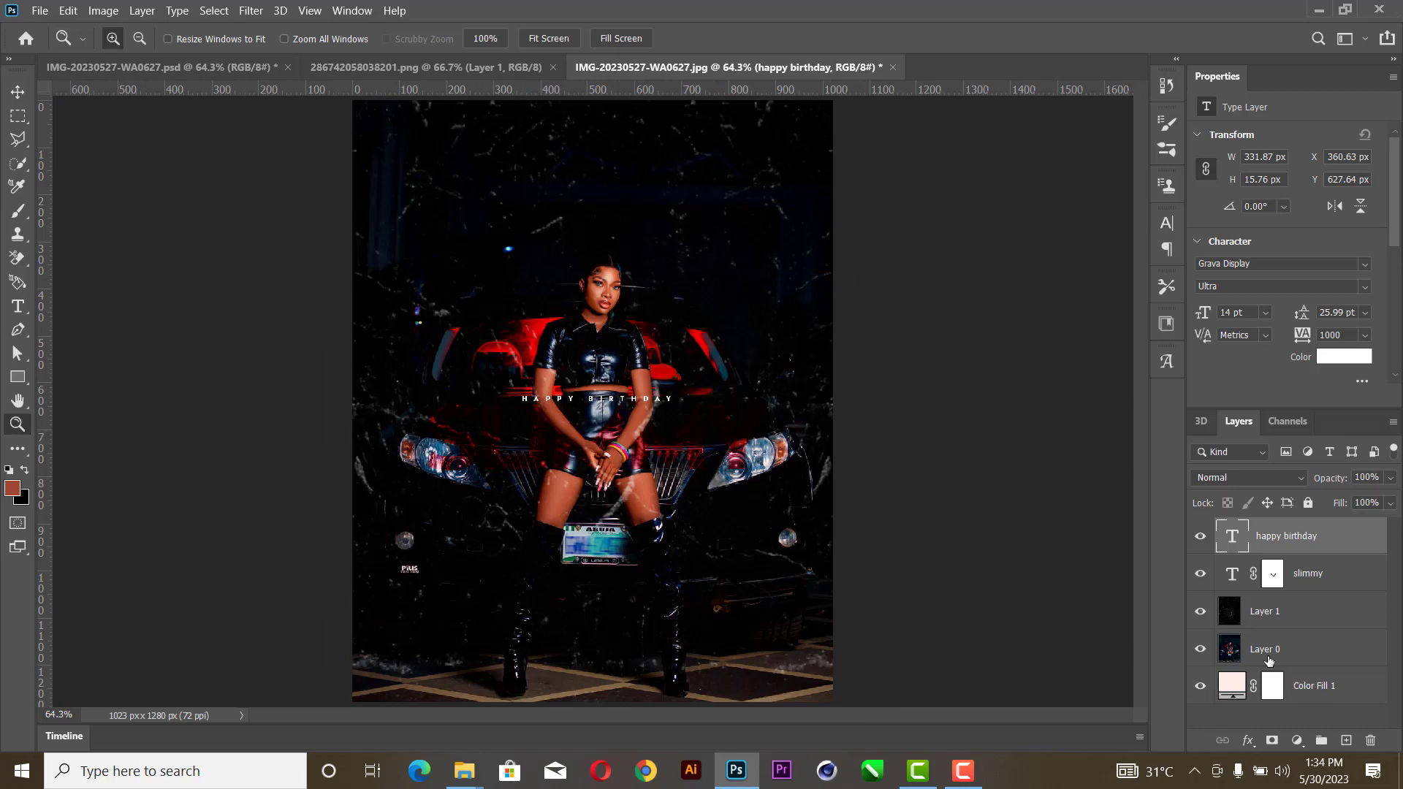
- Lighten the Color Fill 1 layer's colour to fff6f4
double_click(1240, 688)
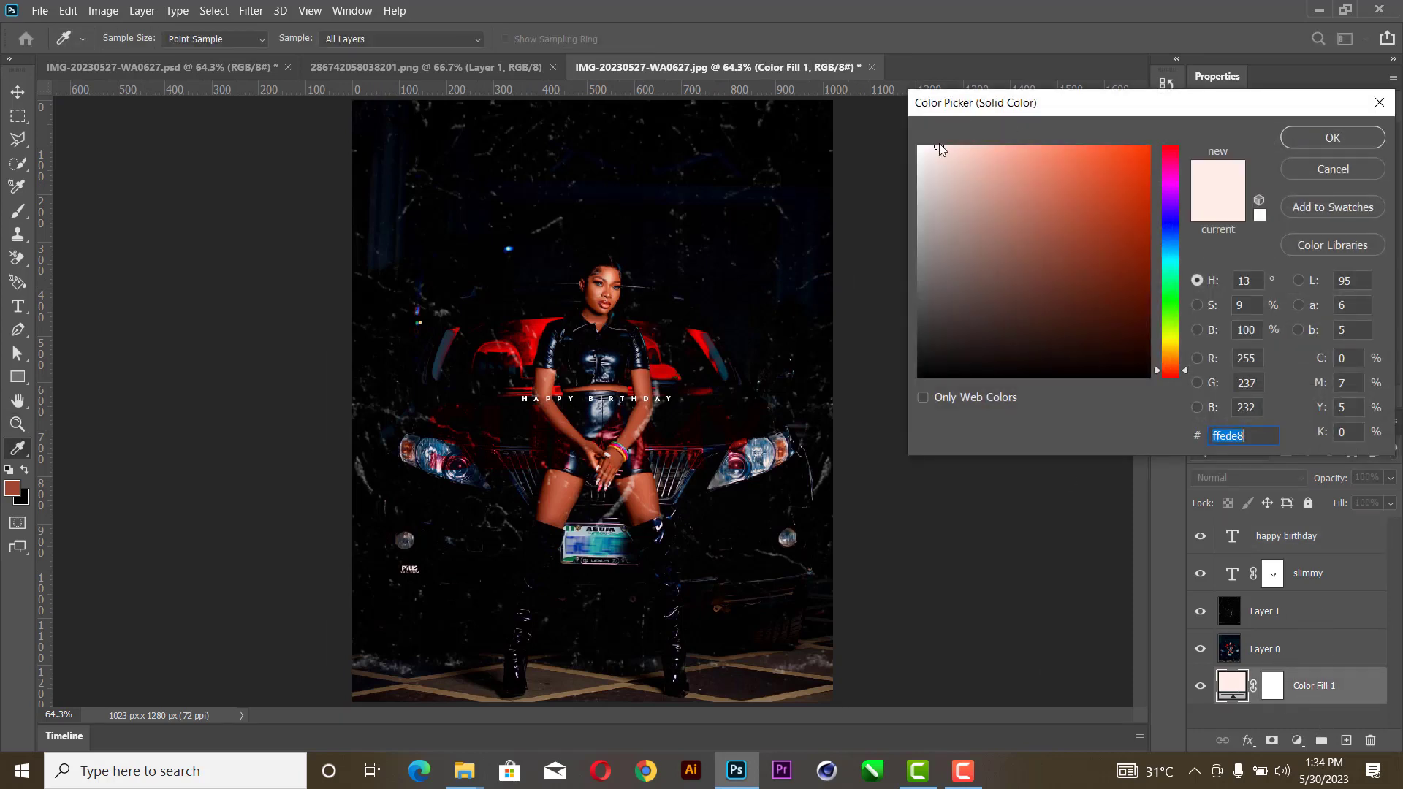
mouse_move(941, 151)
left_mouse_down()
mouse_move(956, 143)
mouse_move(919, 146)
mouse_move(902, 119)
mouse_move(928, 109)
left_mouse_up()
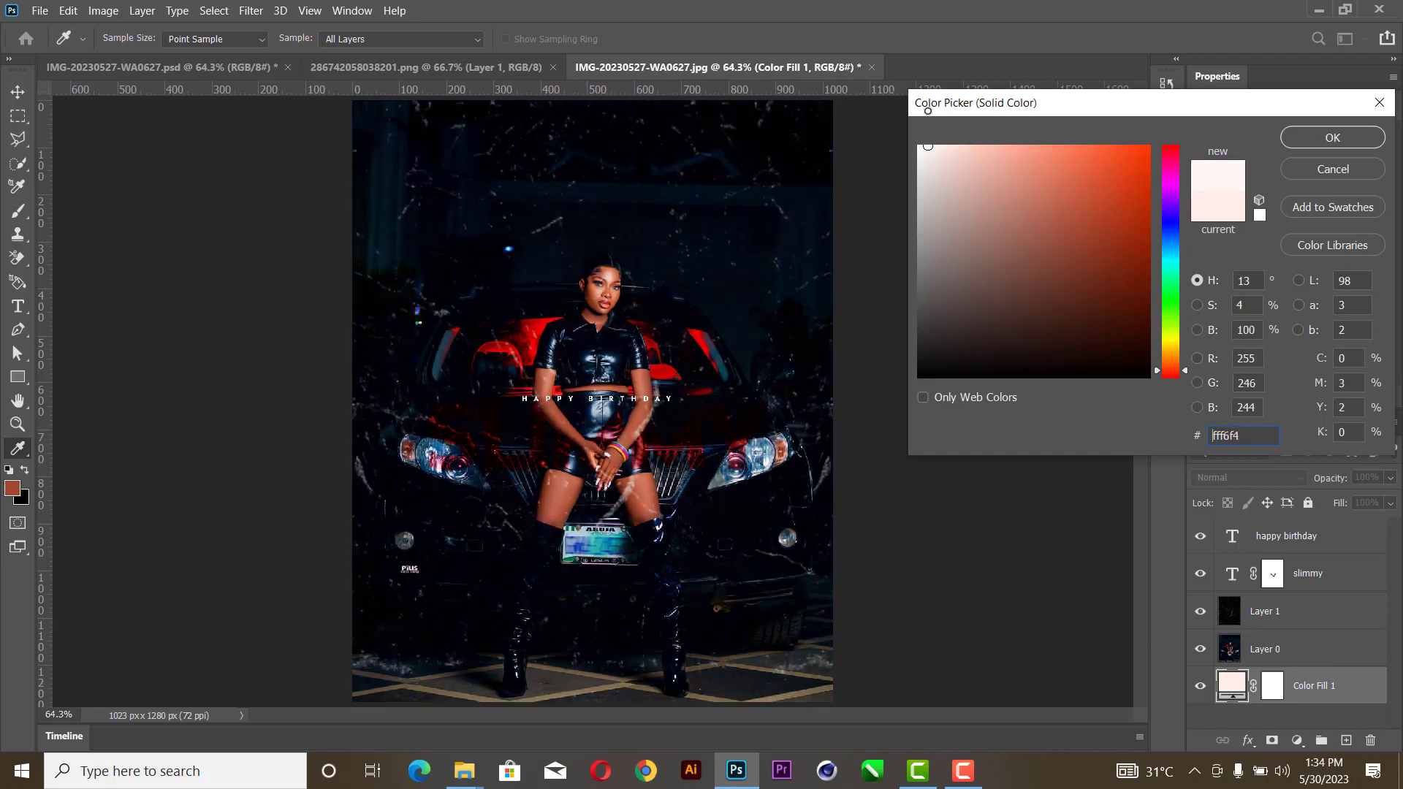
left_click(1336, 138)
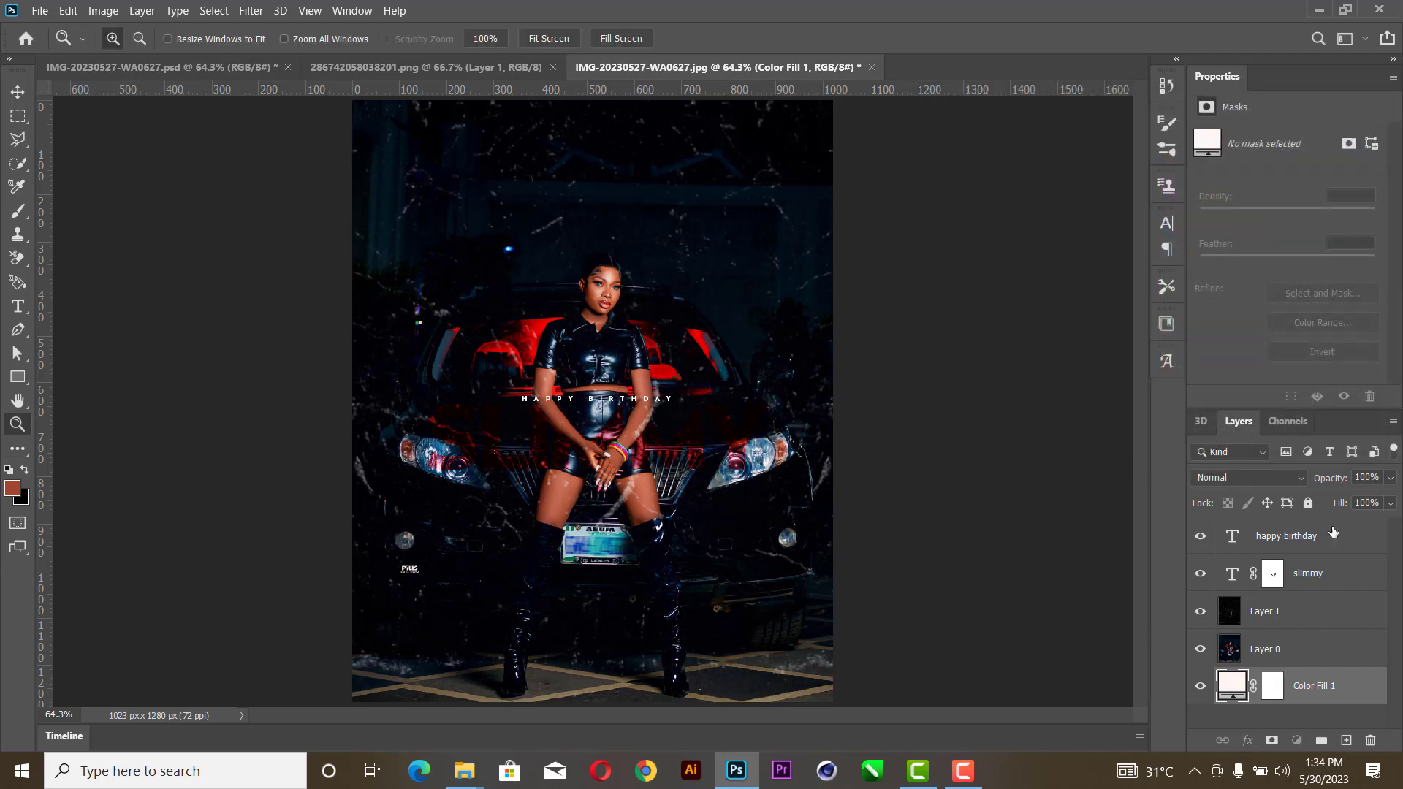
- Stamp all visible layers into a new layer above happy birthday and open it in the Camera Raw Filter
left_click(1333, 534)
key("ctrl+shift+alt+e")
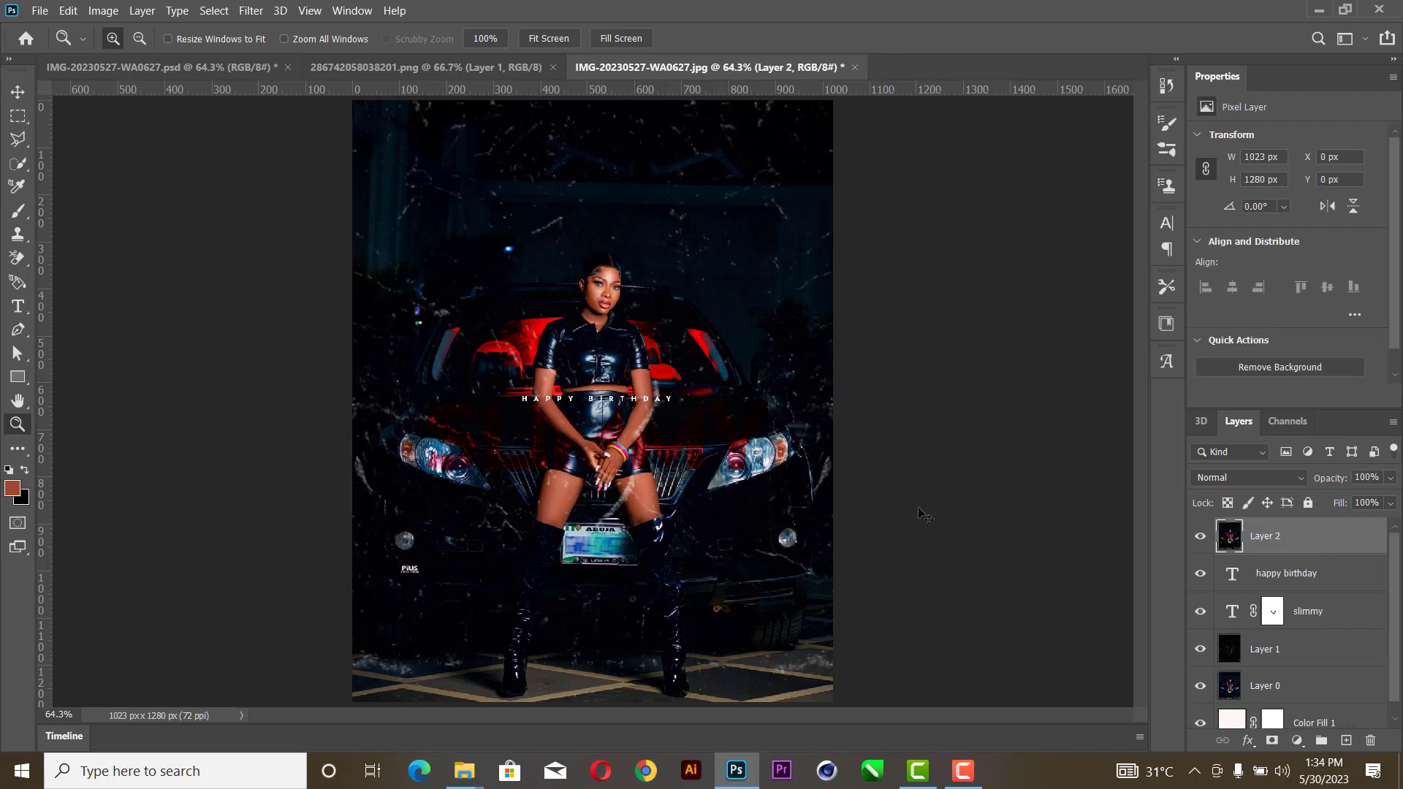
left_click(250, 11)
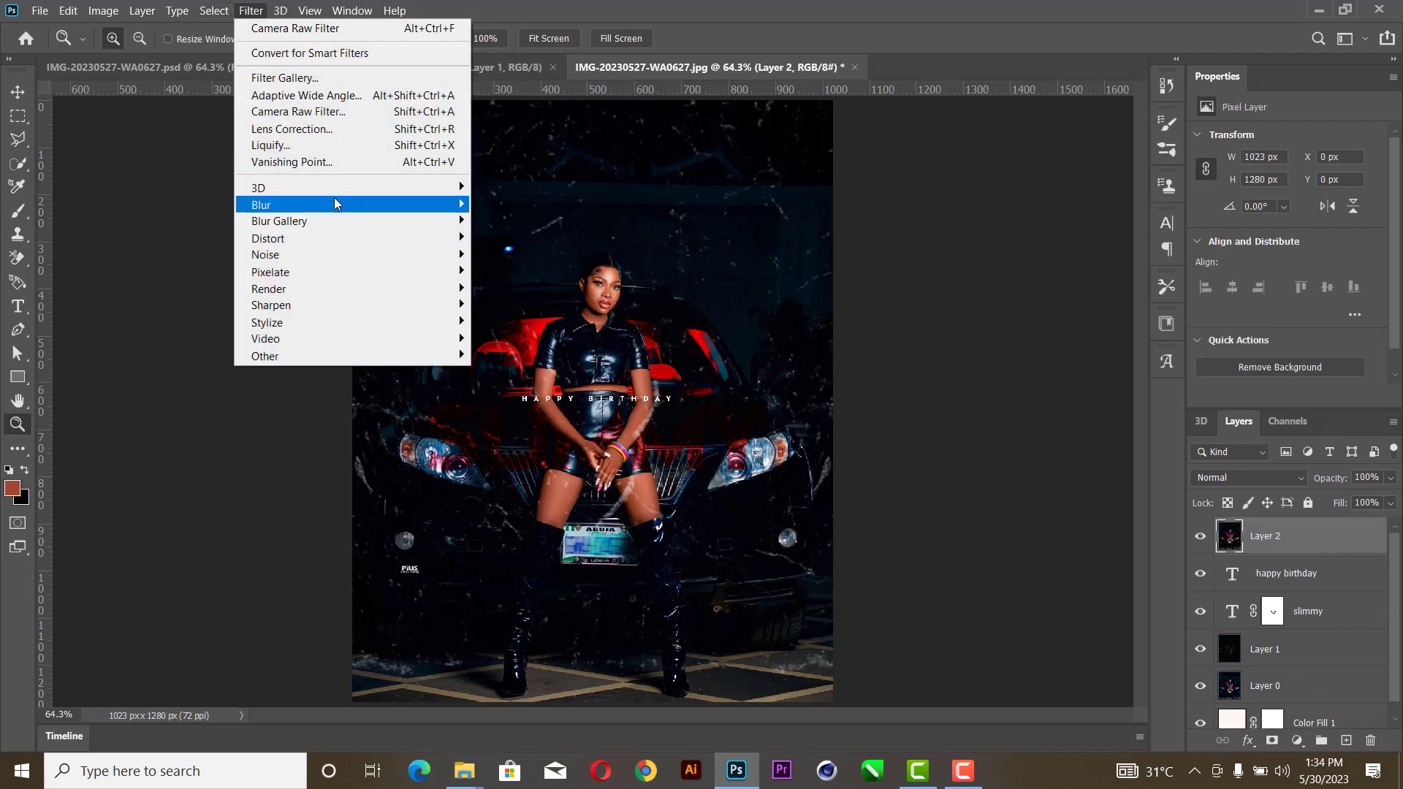
left_click(299, 111)
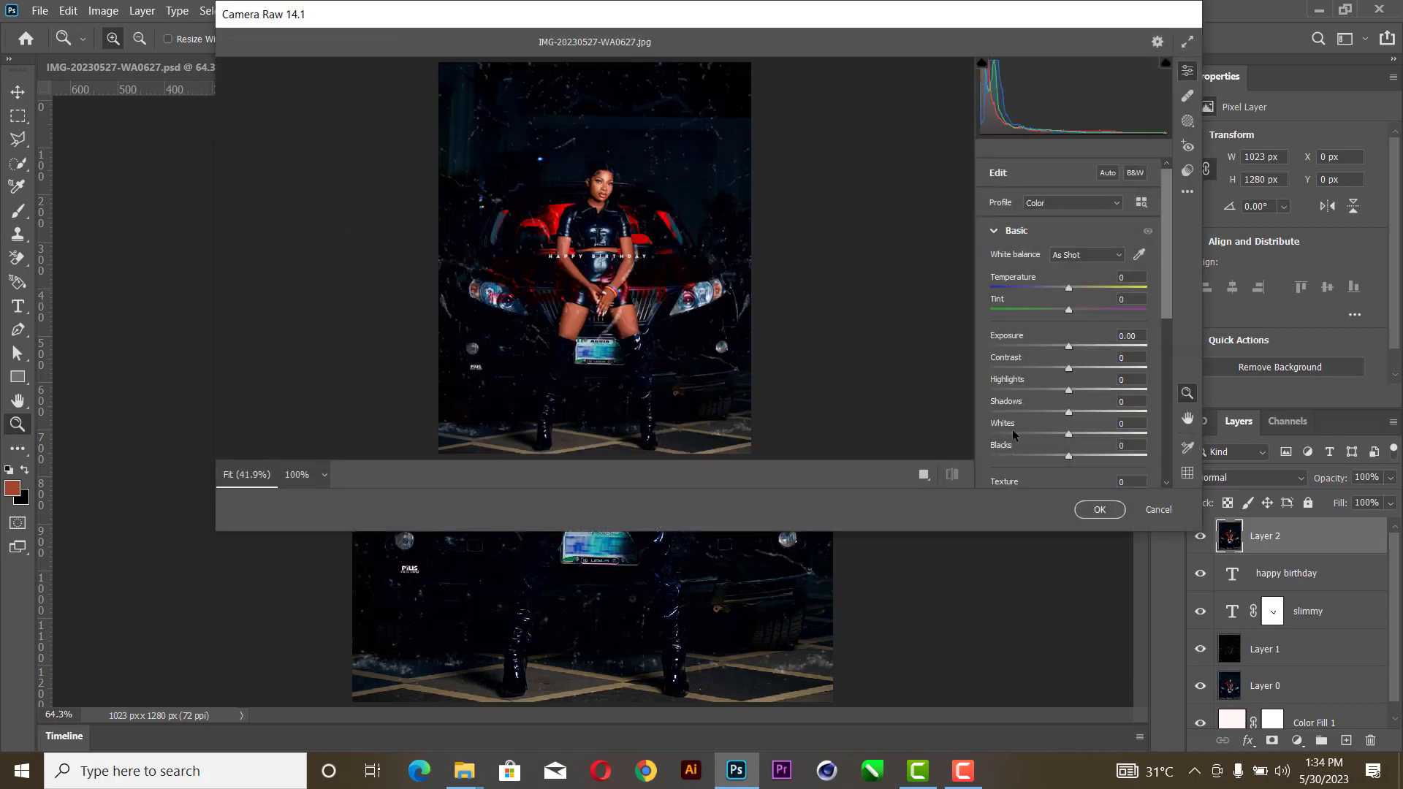
- Set the basic adjustments to Contrast +8, Highlights -4, Blacks +40, Texture +9, Clarity -2 and Vibrance +16
mouse_move(1068, 371)
left_mouse_down()
mouse_move(1128, 362)
mouse_move(1081, 363)
mouse_move(1072, 395)
mouse_move(1044, 390)
mouse_move(1066, 397)
left_mouse_up()
left_click_drag(1072, 454, 1102, 468)
scroll(1102, 468, "down", 2)
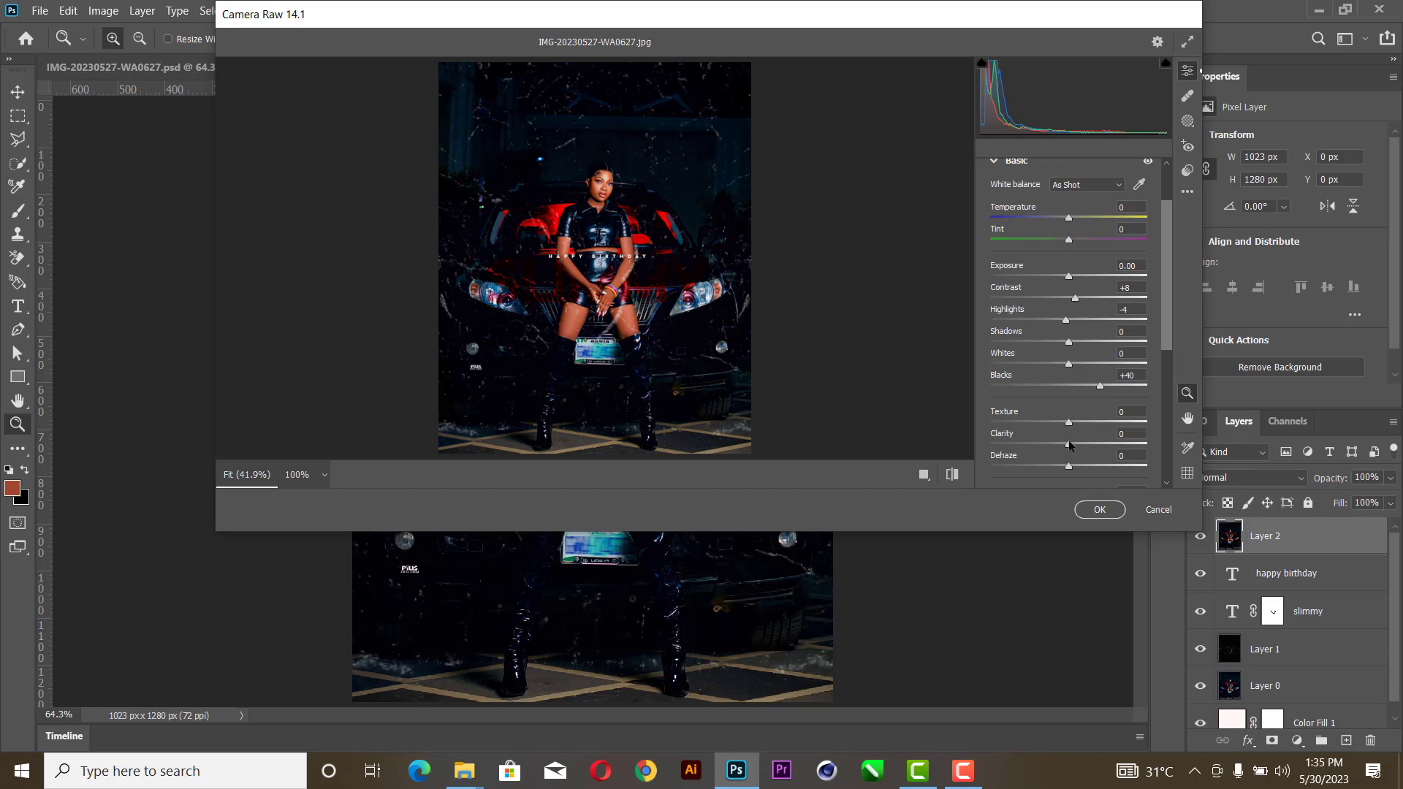
left_click_drag(1068, 444, 1080, 400)
scroll(1076, 420, "down", 3)
scroll(1063, 412, "down", 4)
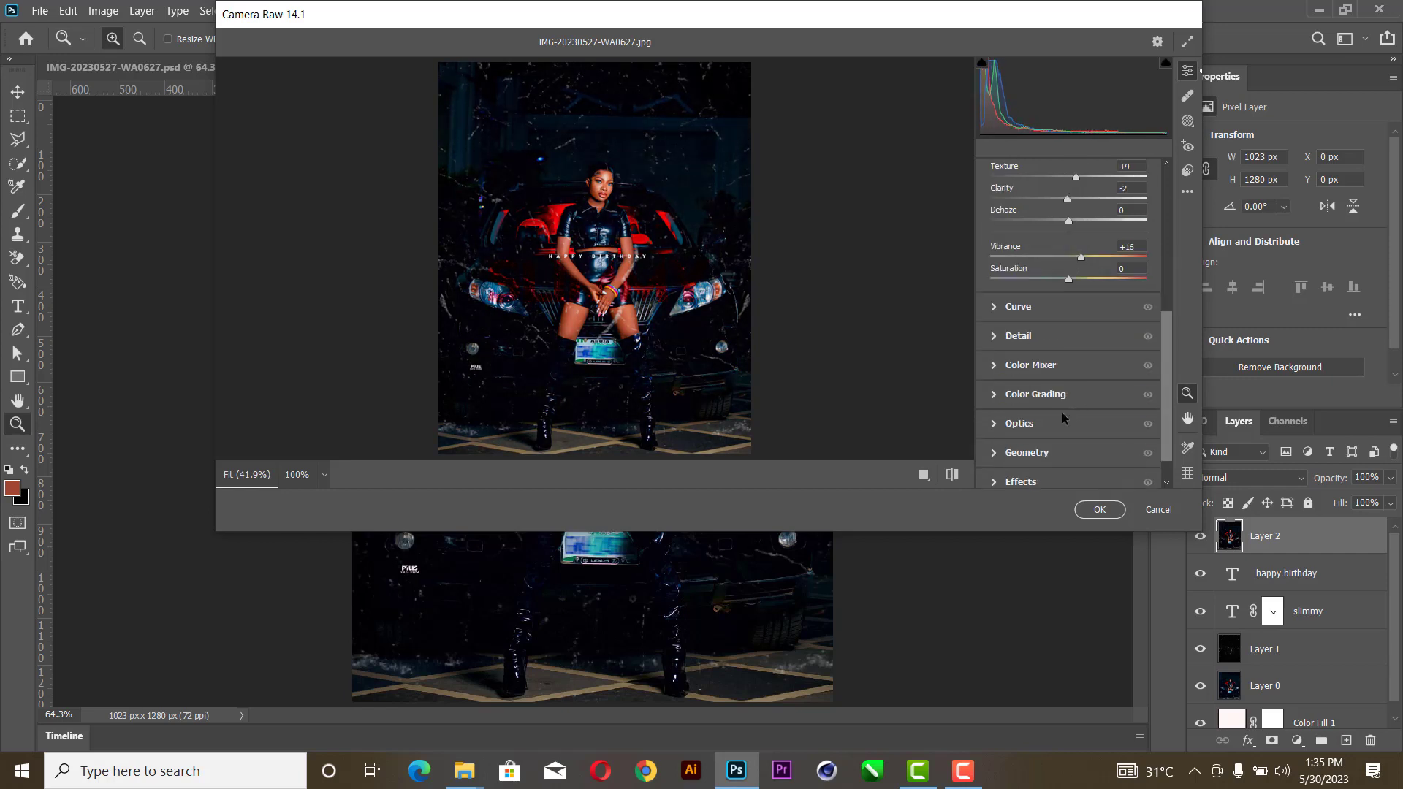
- Set Sharpening to 27 and Vignetting to -31, and apply the Camera Raw adjustments
left_click(997, 337)
mouse_move(991, 322)
left_mouse_down()
mouse_move(1058, 326)
mouse_move(1018, 326)
left_mouse_up()
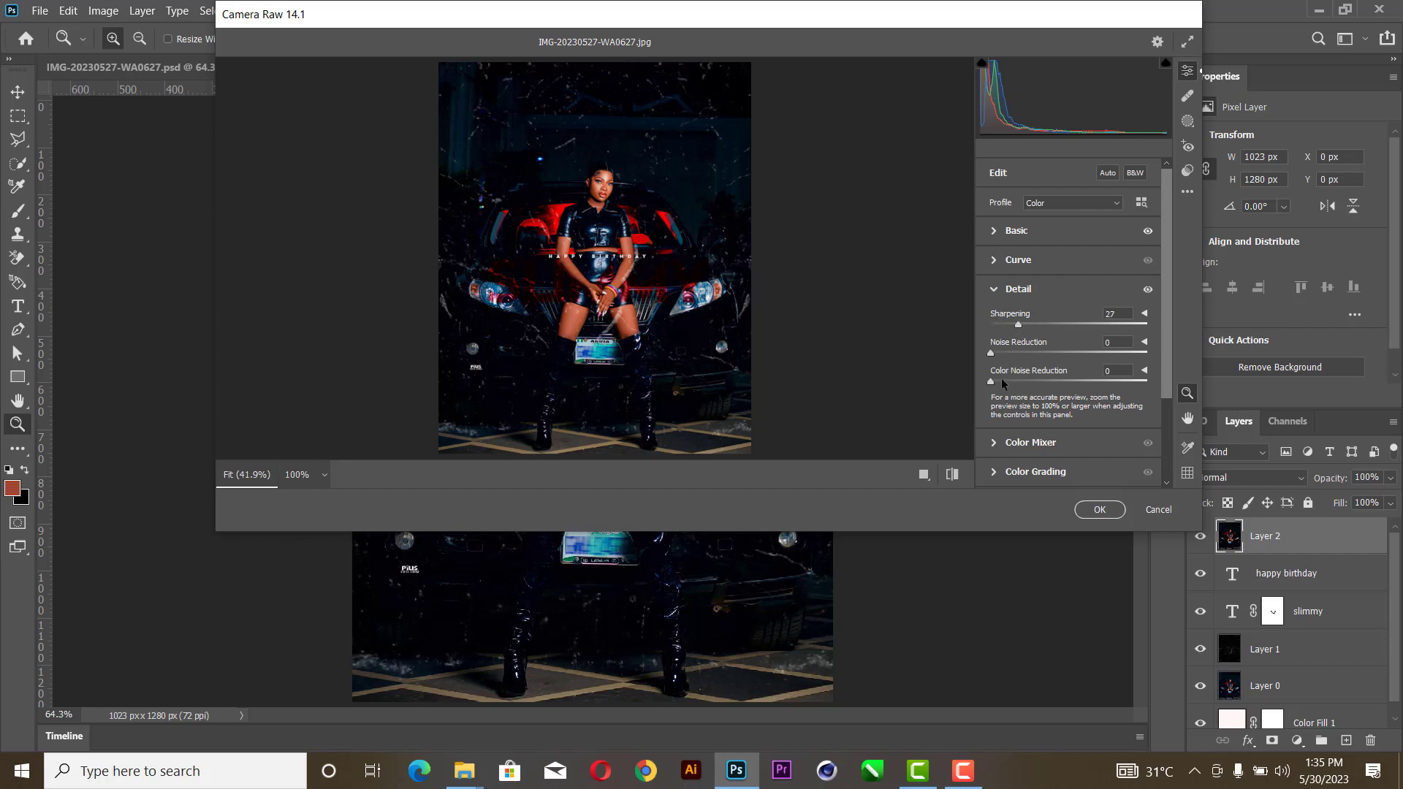
scroll(1010, 387, "down", 3)
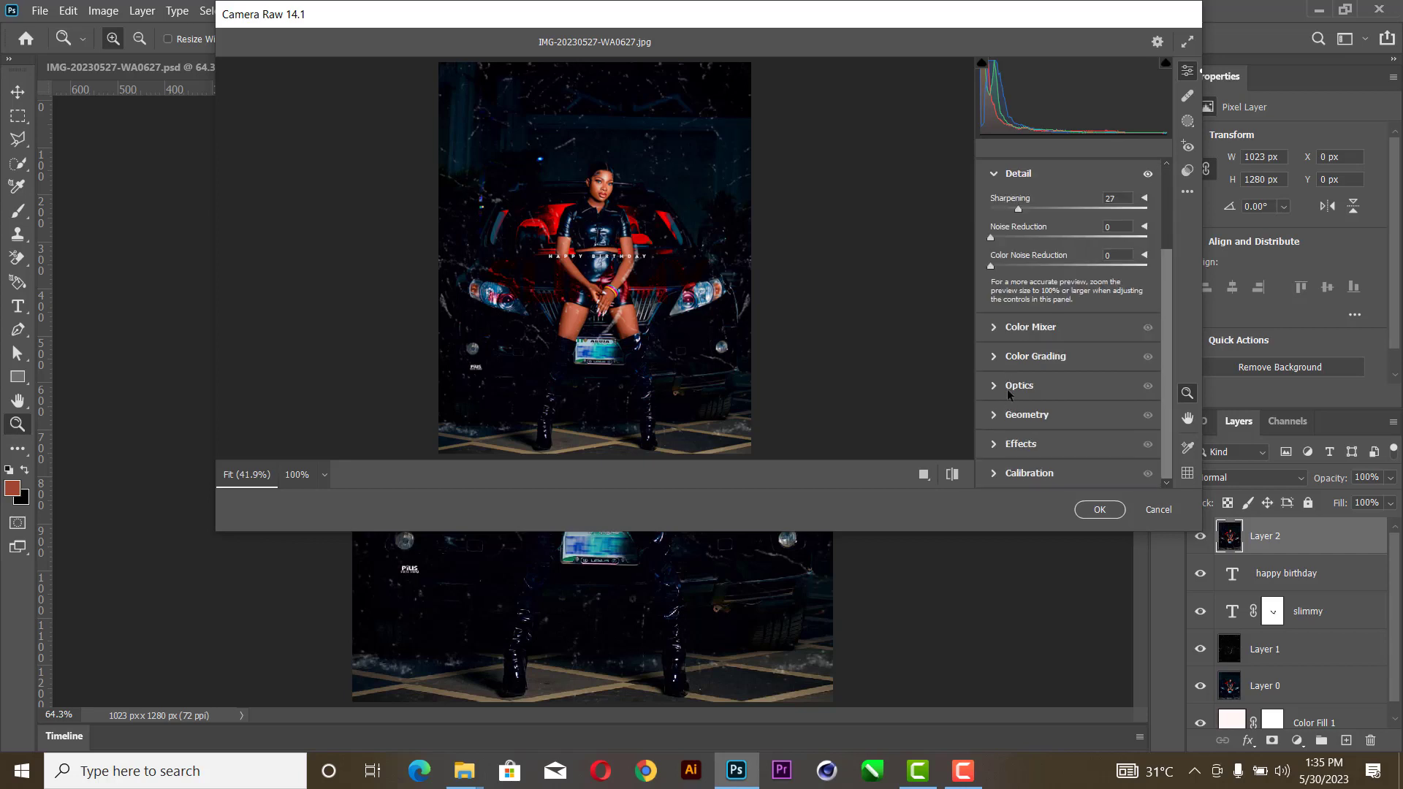
left_click(994, 443)
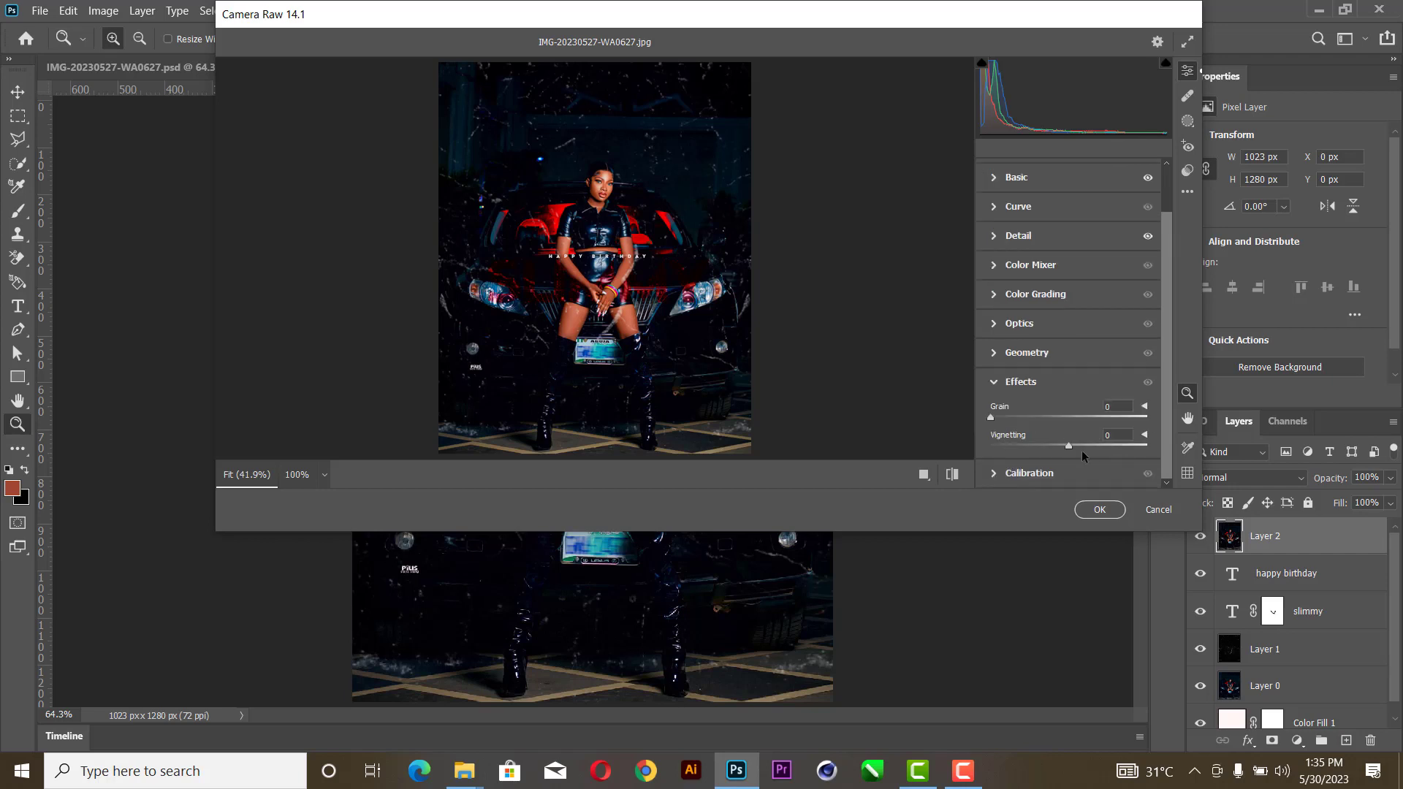
left_click_drag(1067, 453, 1047, 464)
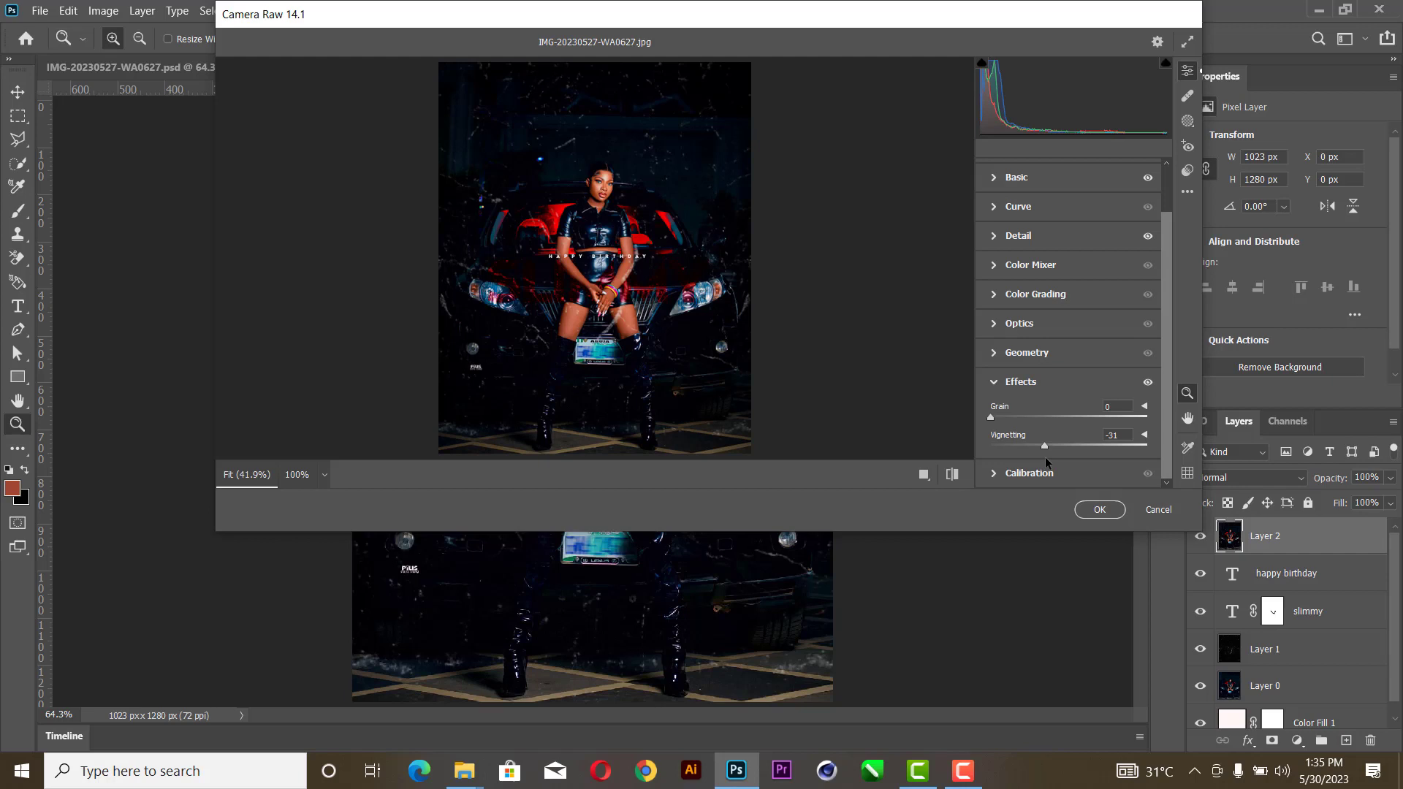
left_click(1100, 509)
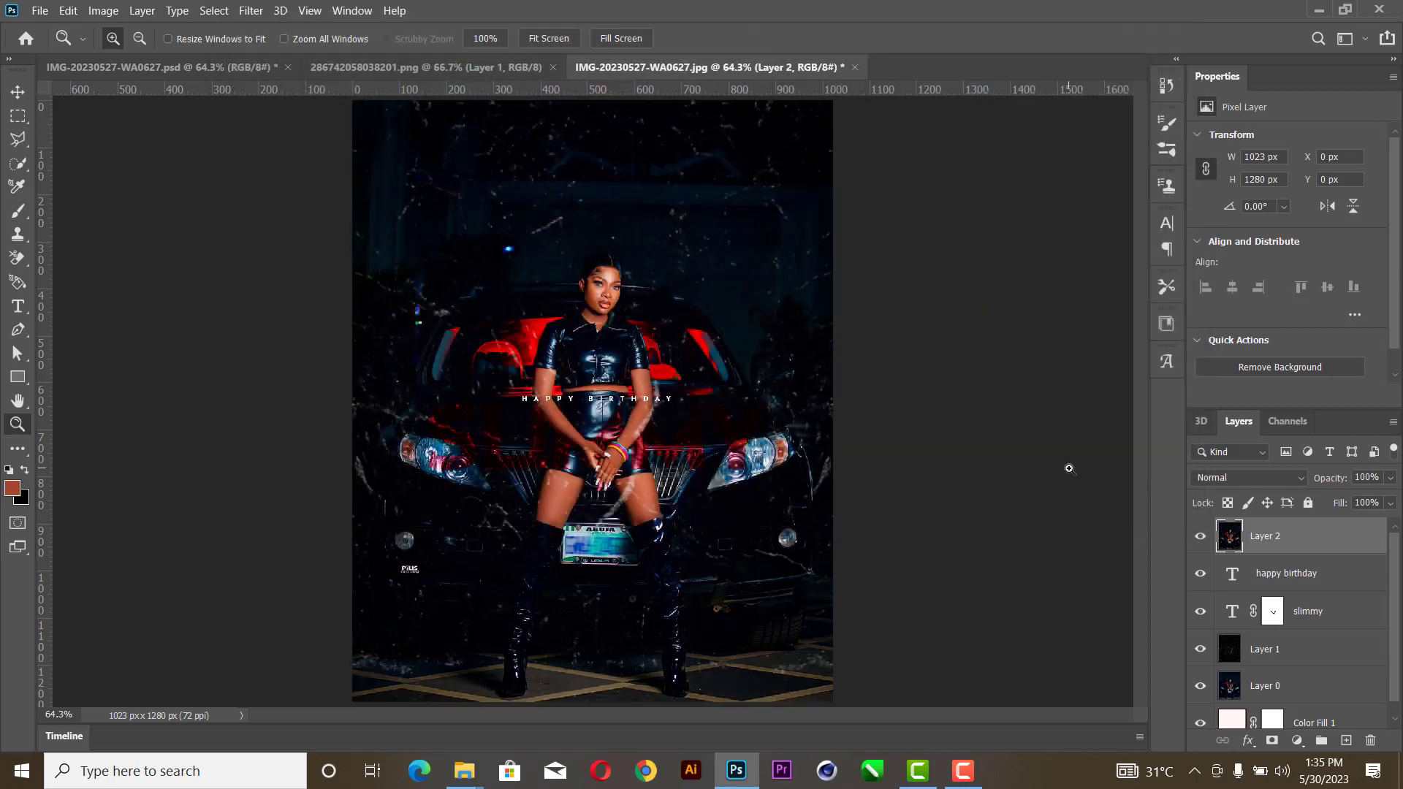